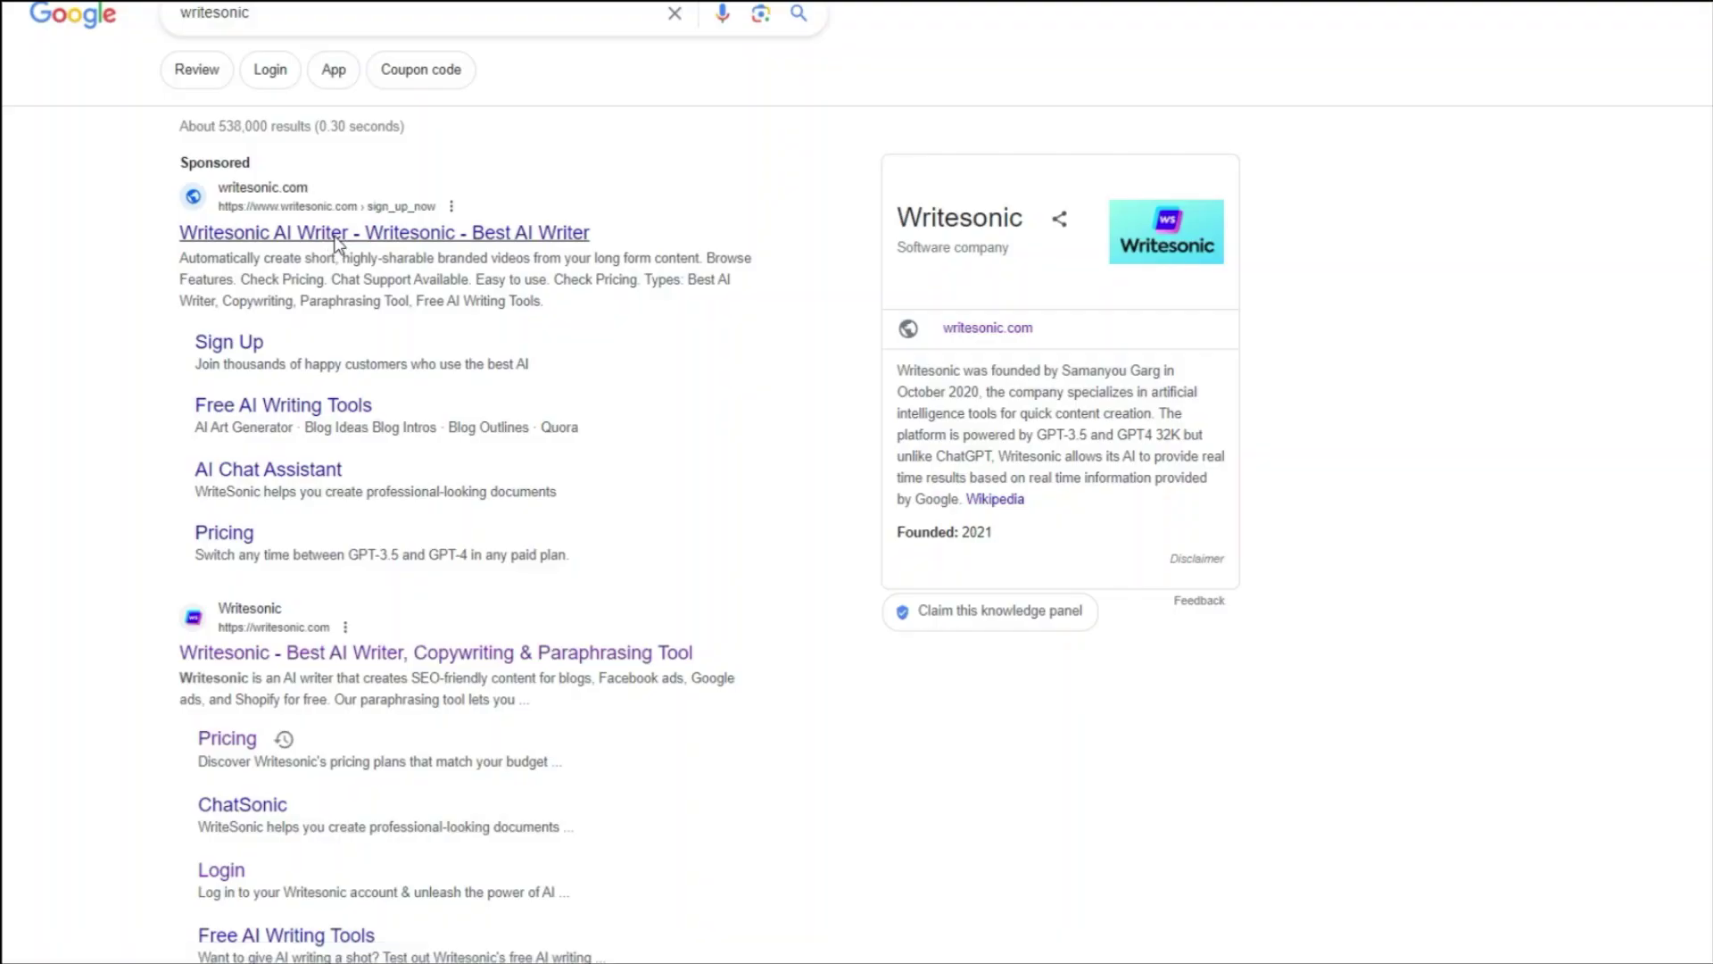
# Step: Open Writesonic from the sponsored Google result and go to its template Library
pyautogui.click(337, 237)
pyautogui.click(853, 803)
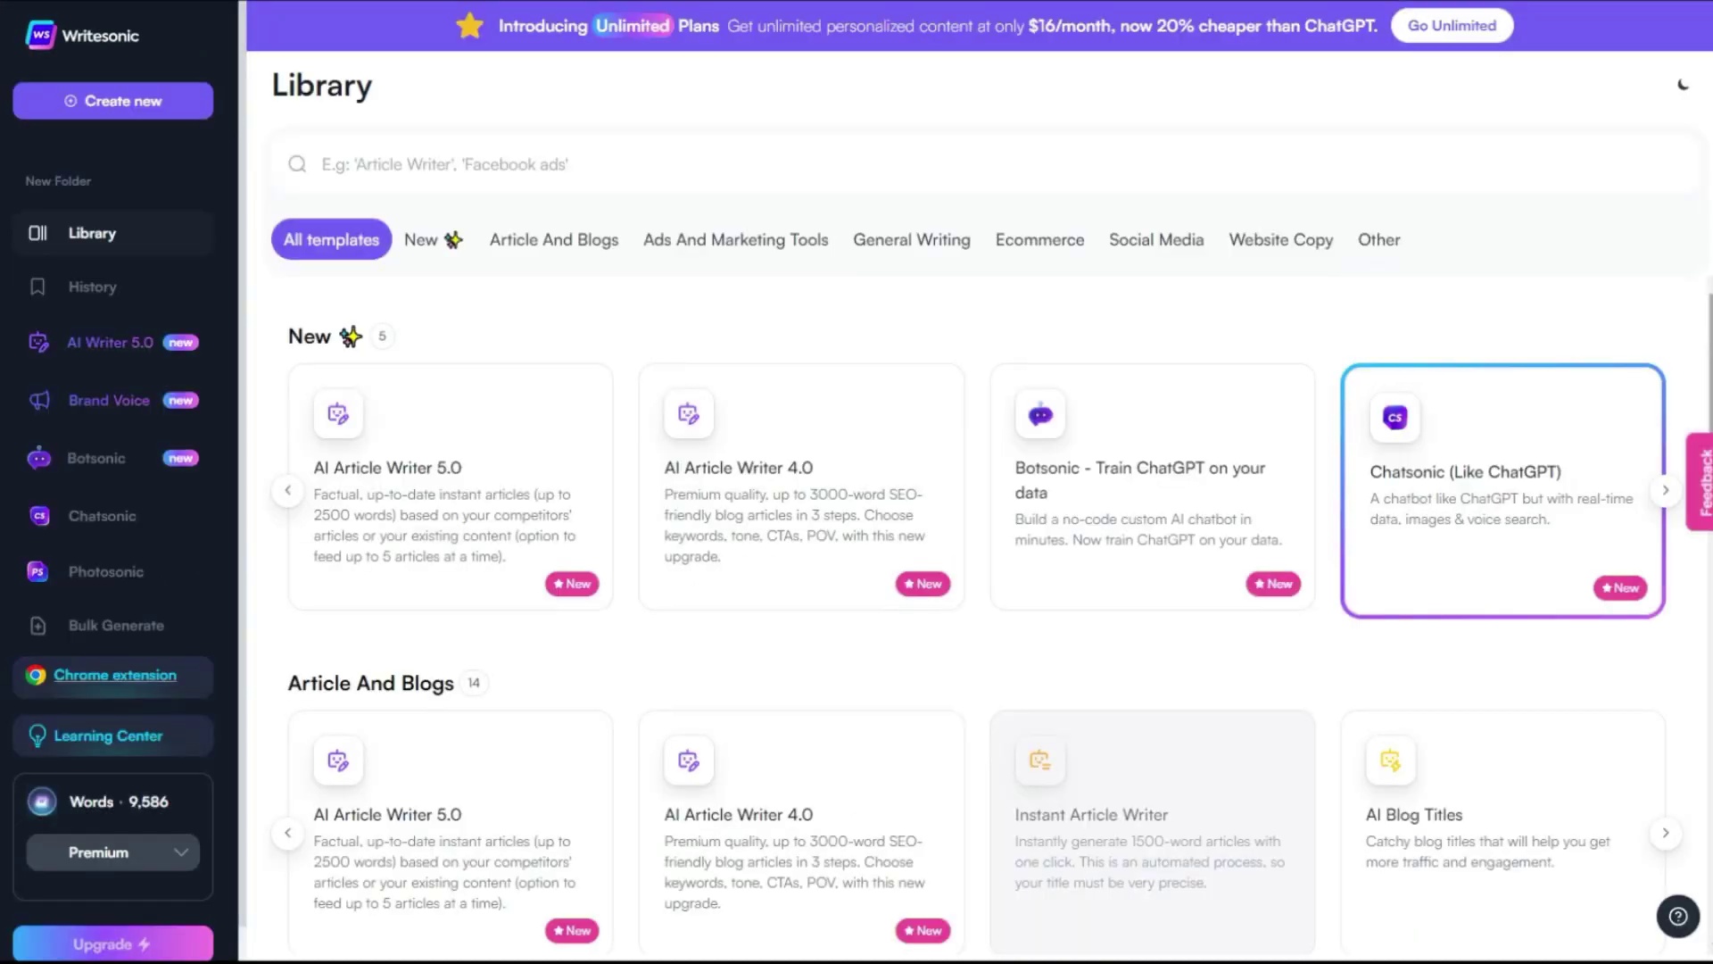
# Step: Browse Writesonic's General Writing templates and pricing plans, then return to the app workspace
pyautogui.click(912, 239)
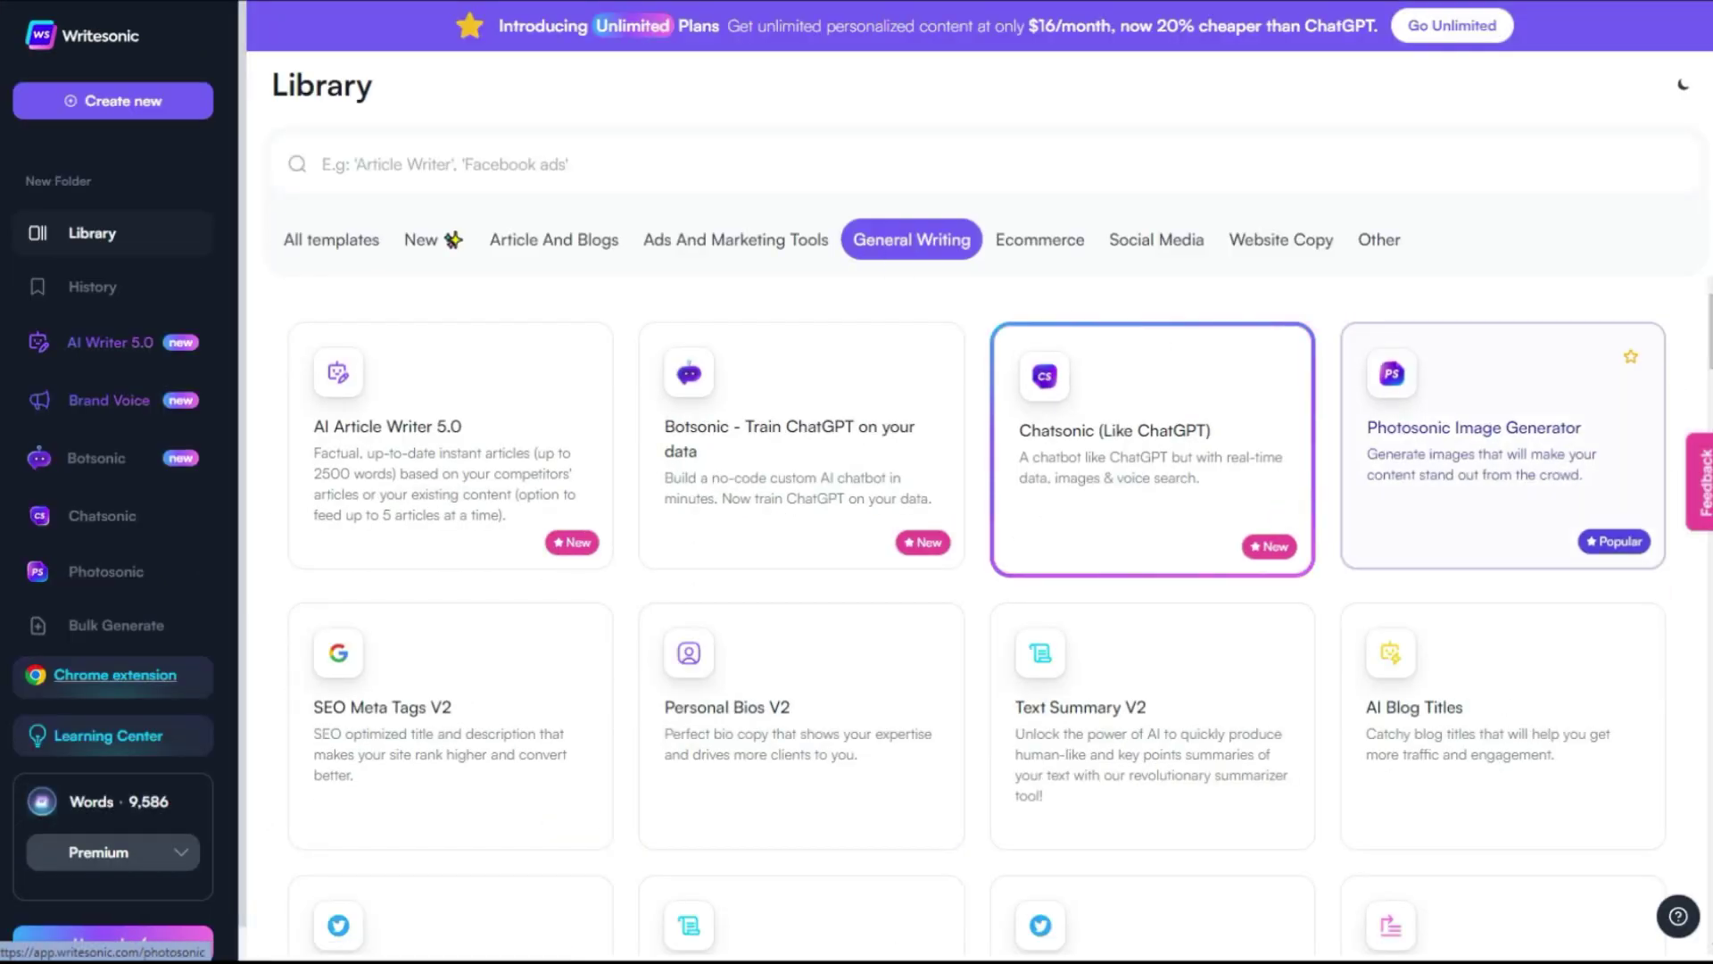
pyautogui.scroll(-3, 981, 624)
pyautogui.scroll(-12, 981, 625)
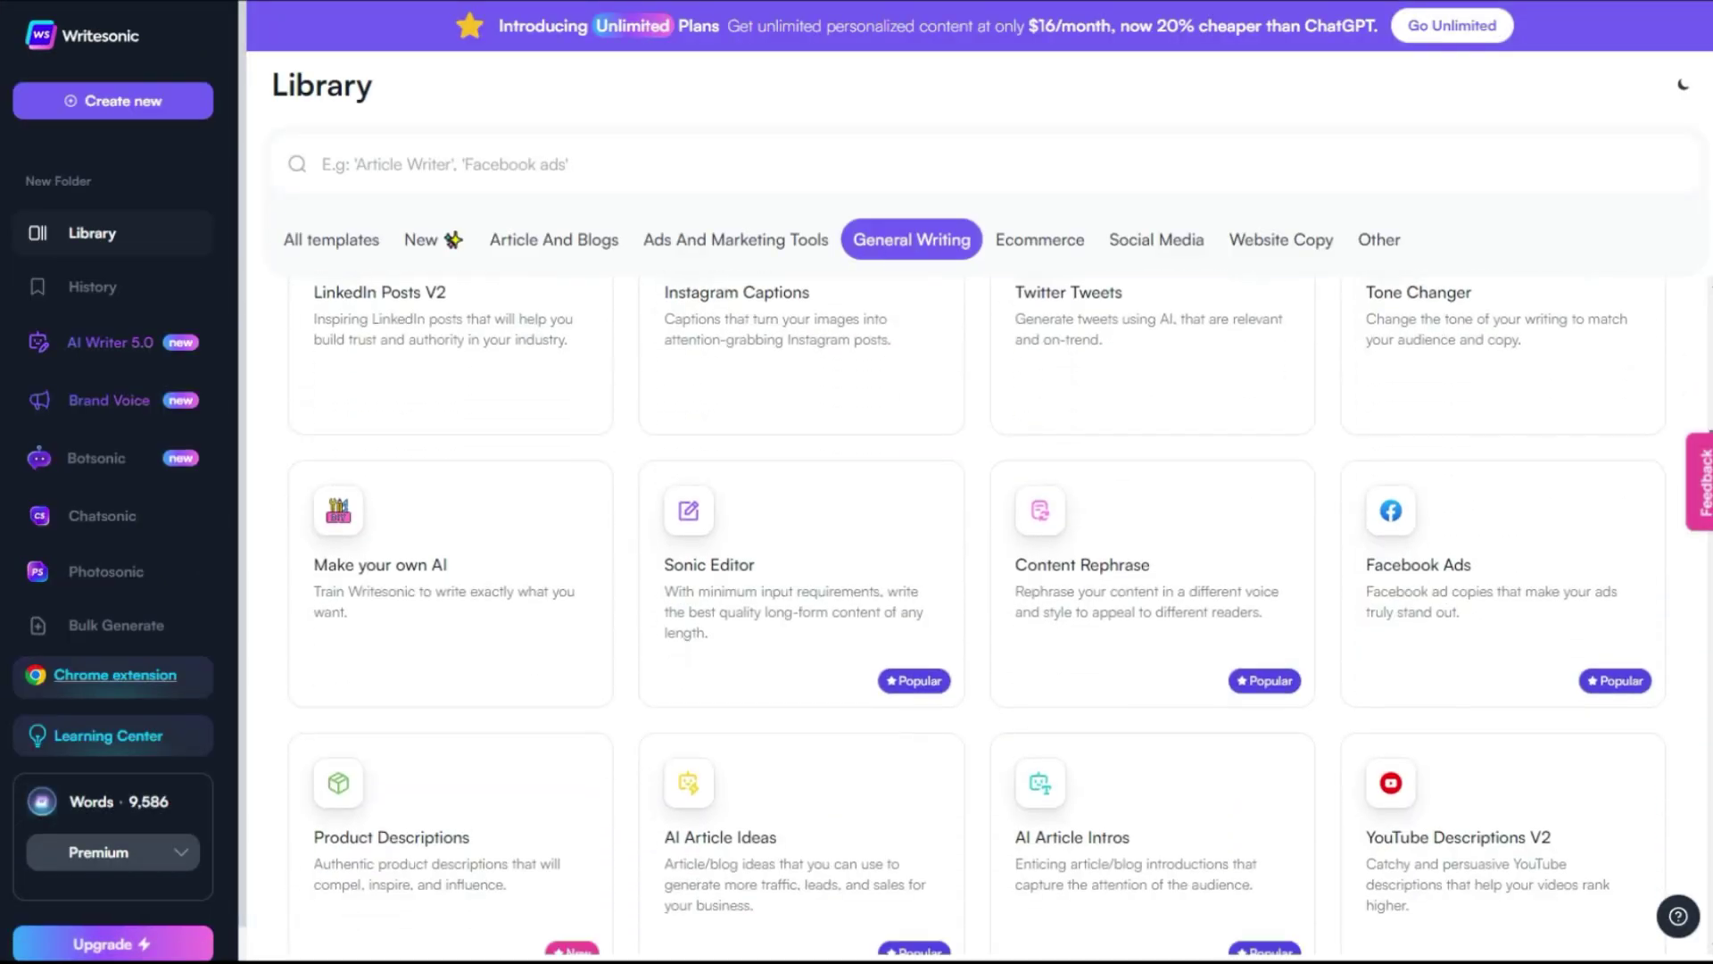
pyautogui.scroll(-7, 1640, 951)
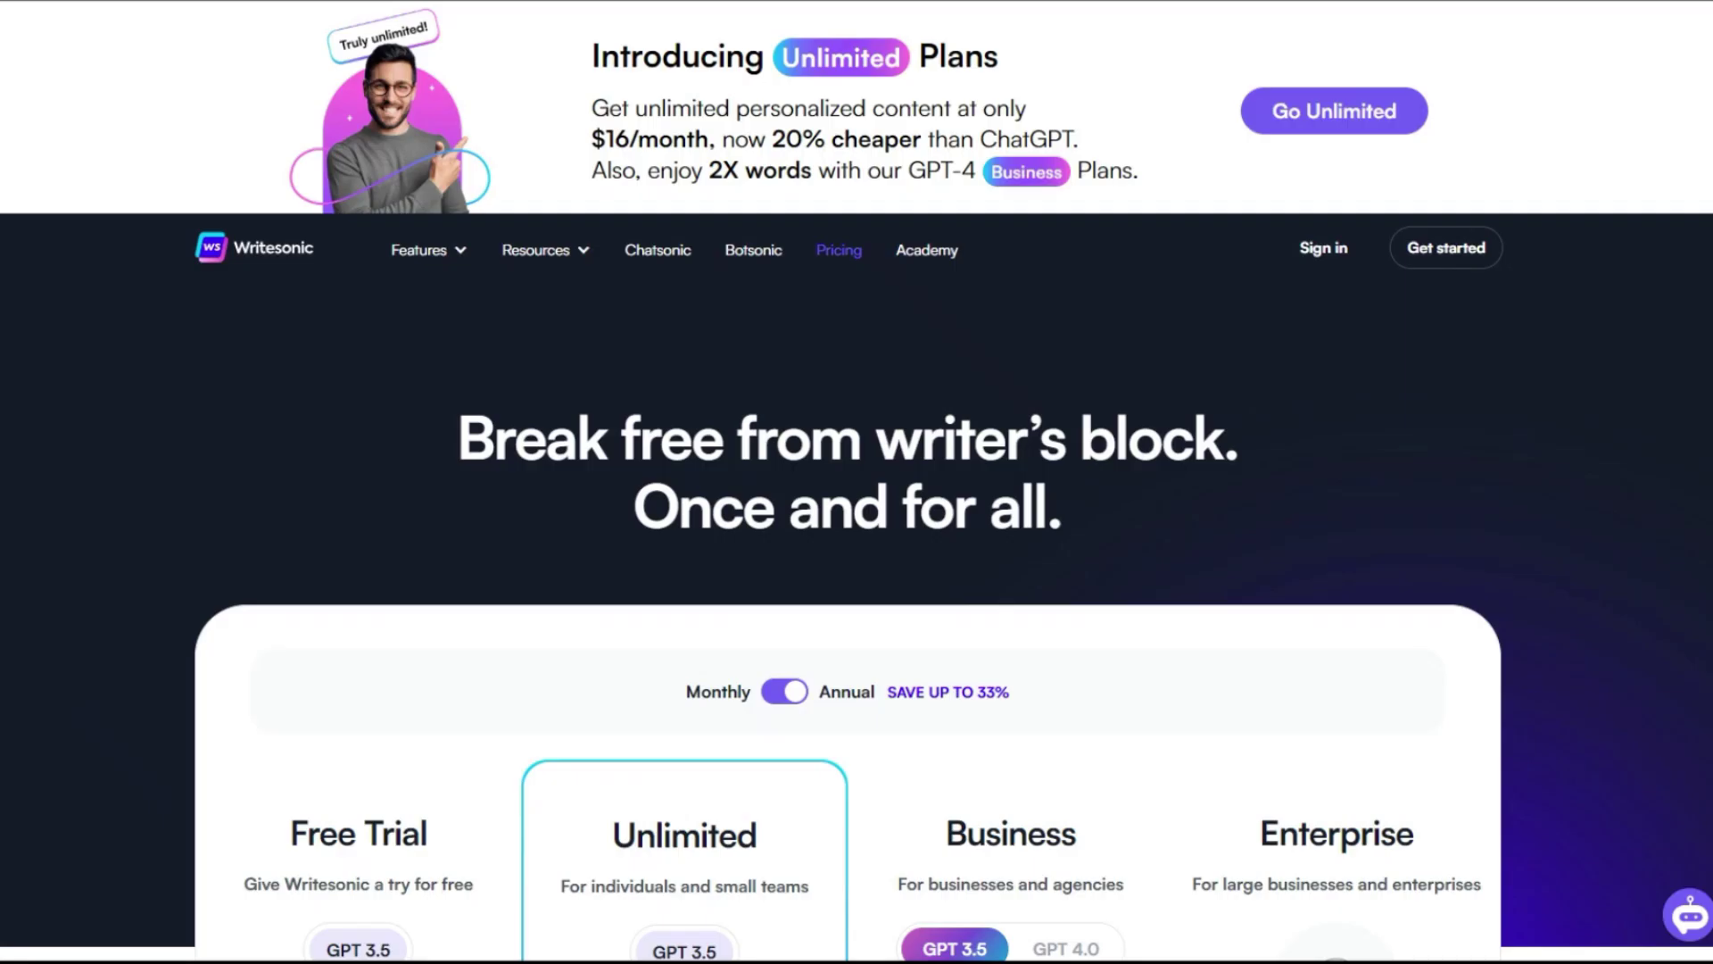
pyautogui.scroll(-3, 856, 482)
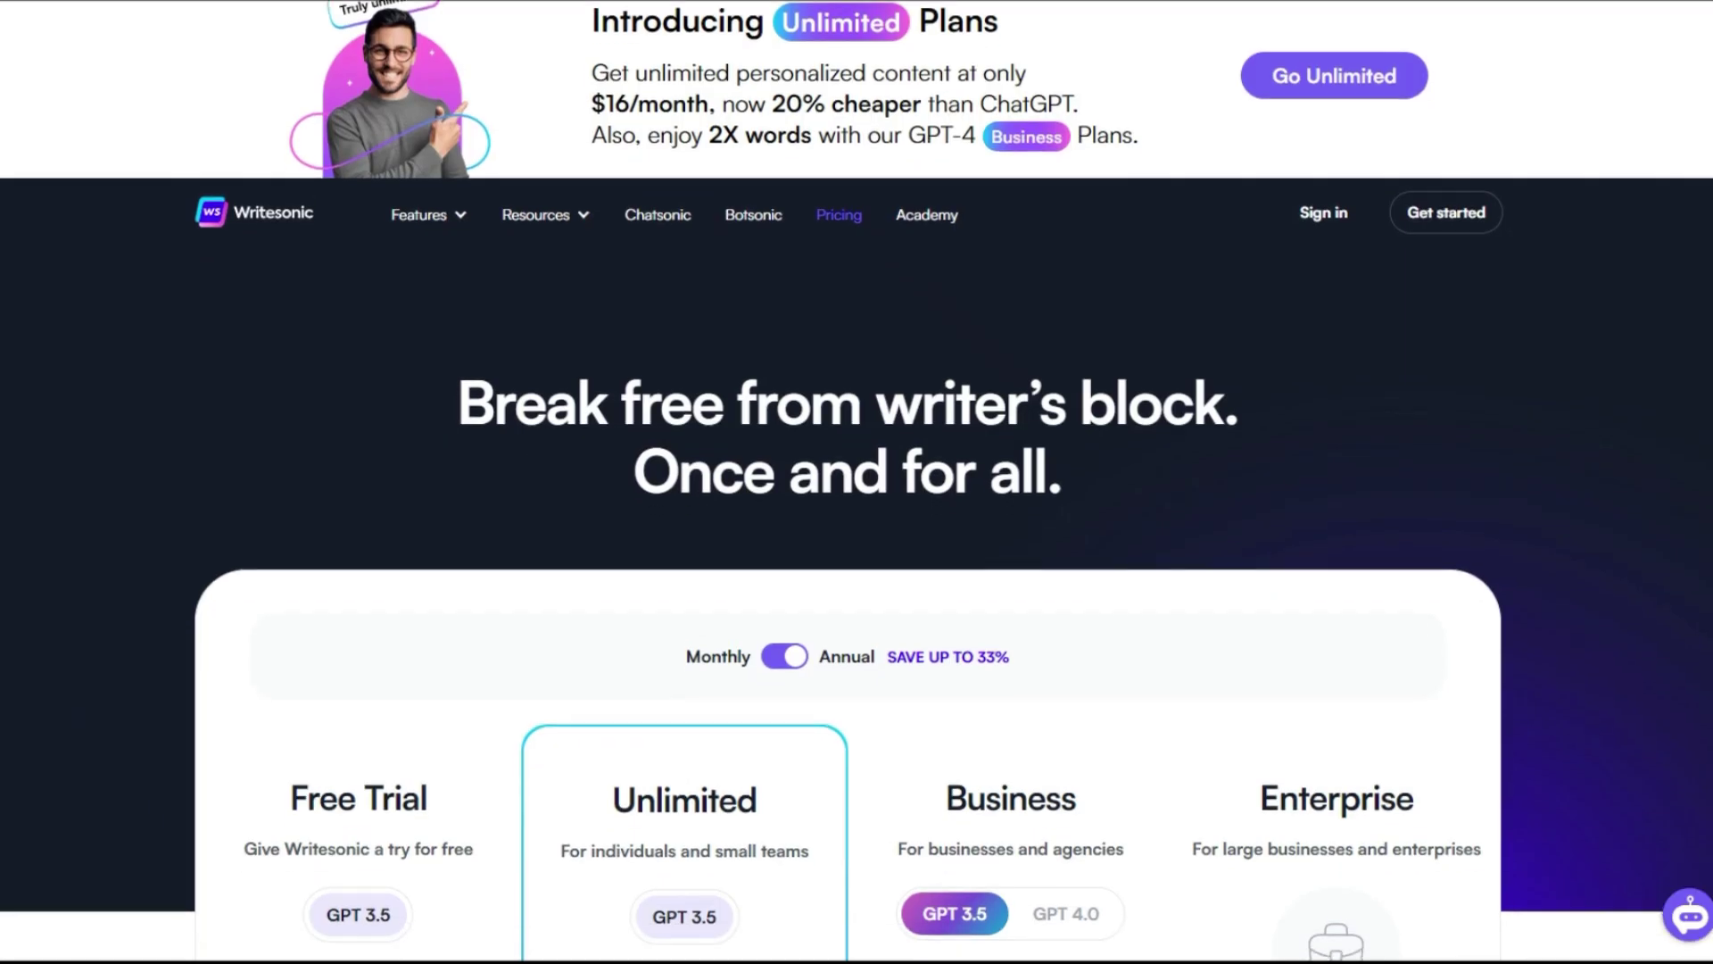
pyautogui.scroll(-3, 857, 482)
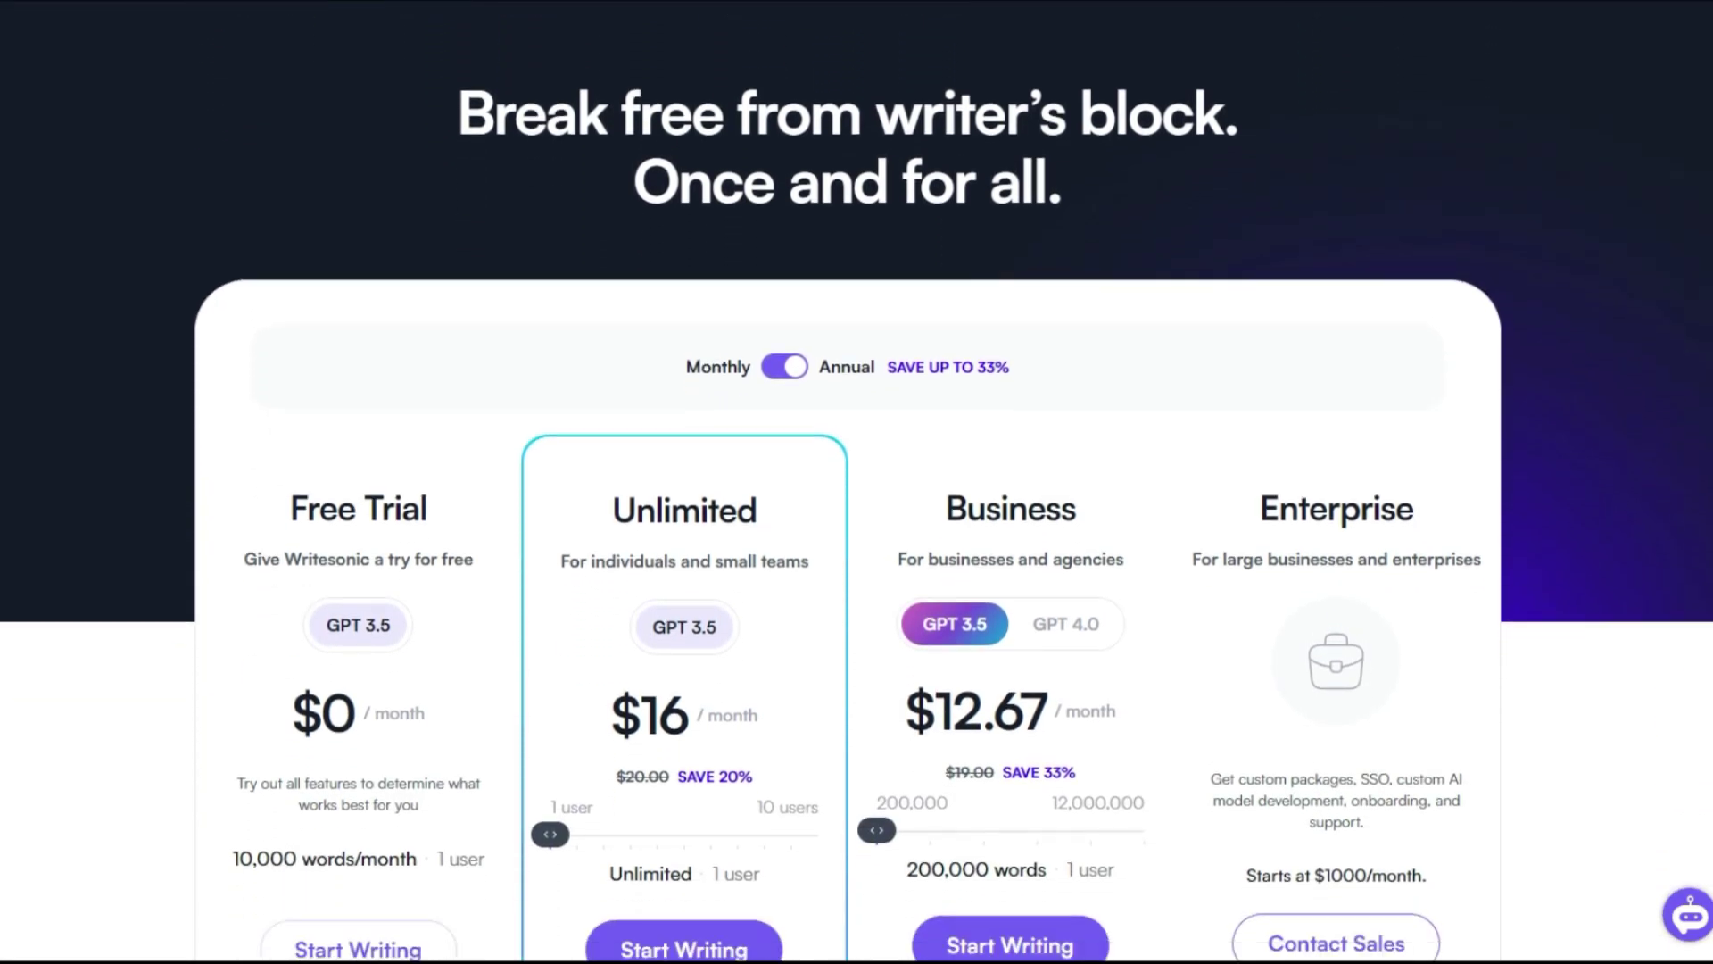
pyautogui.scroll(-3, 857, 481)
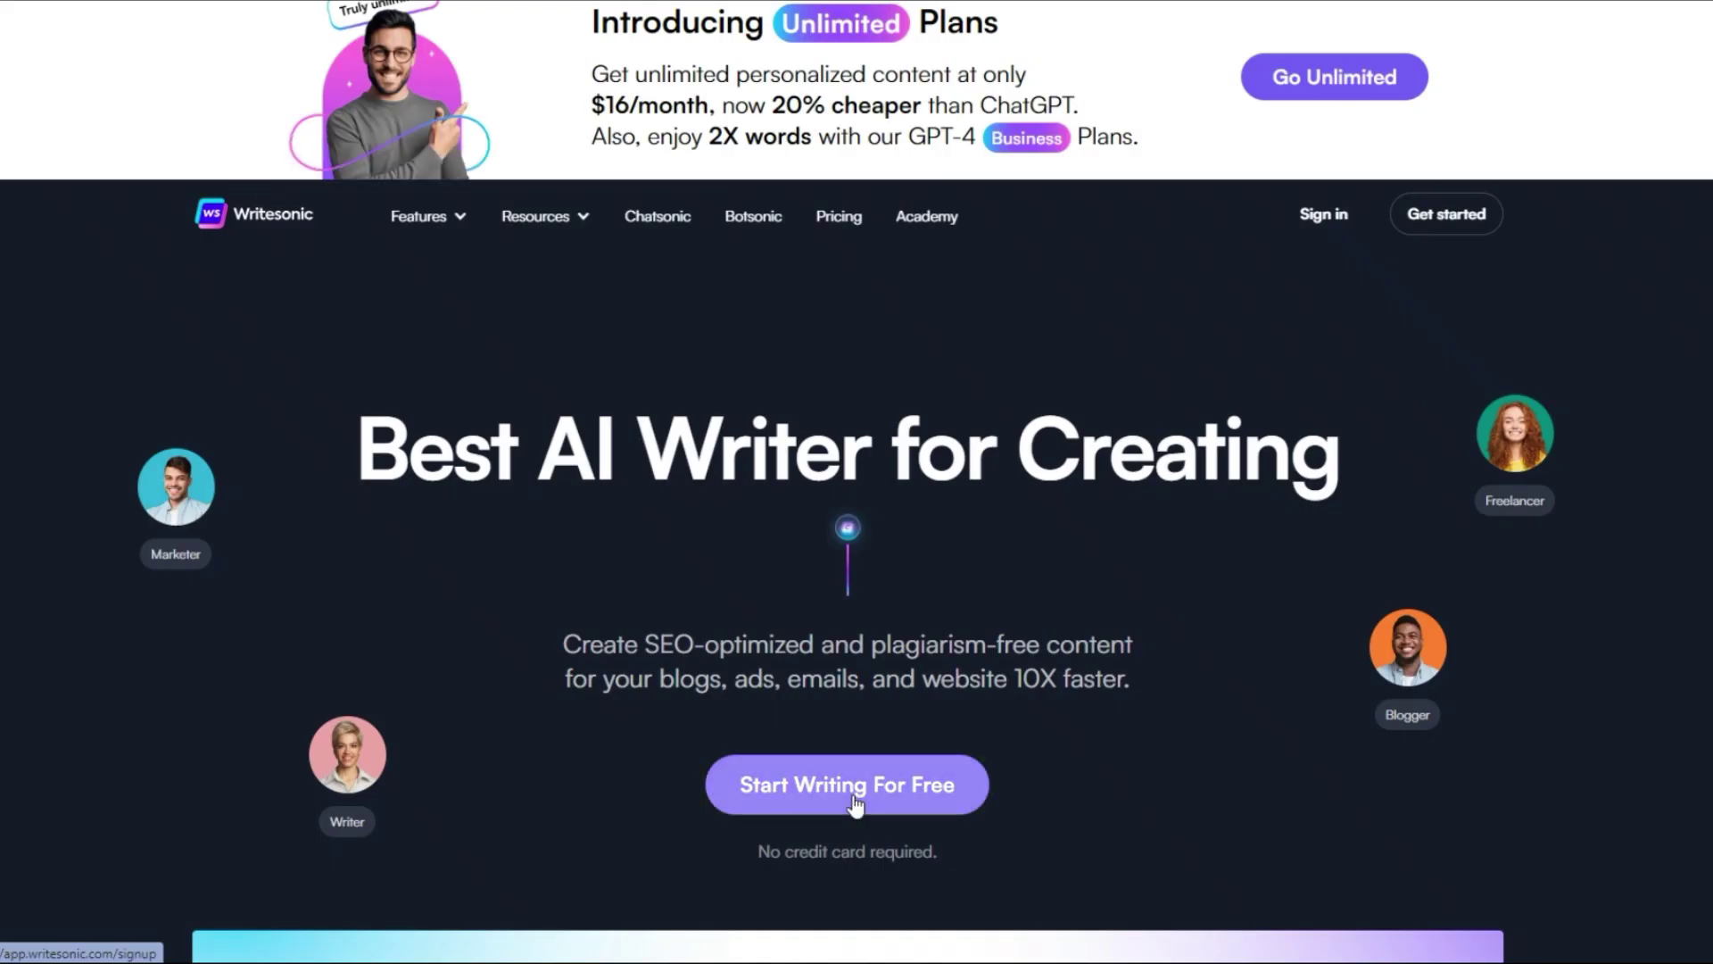
pyautogui.click(854, 803)
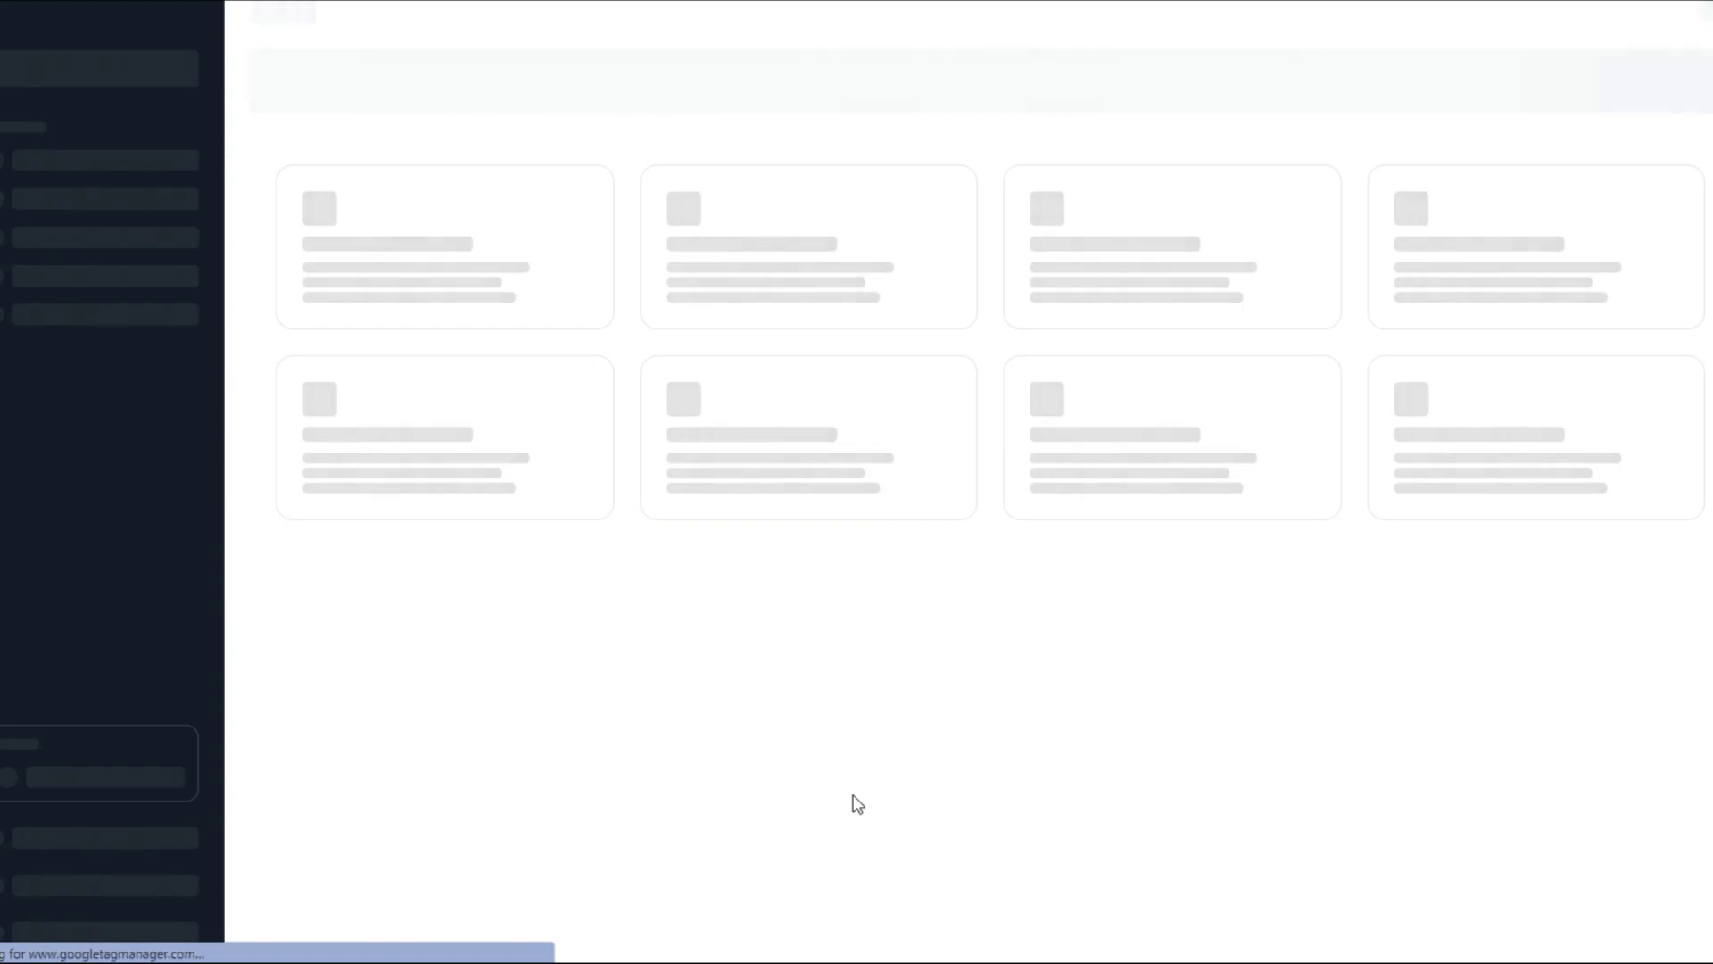
# Step: Ask Chatsonic to write a 30-second story with a moral about a boy and his friend
pyautogui.click(76, 518)
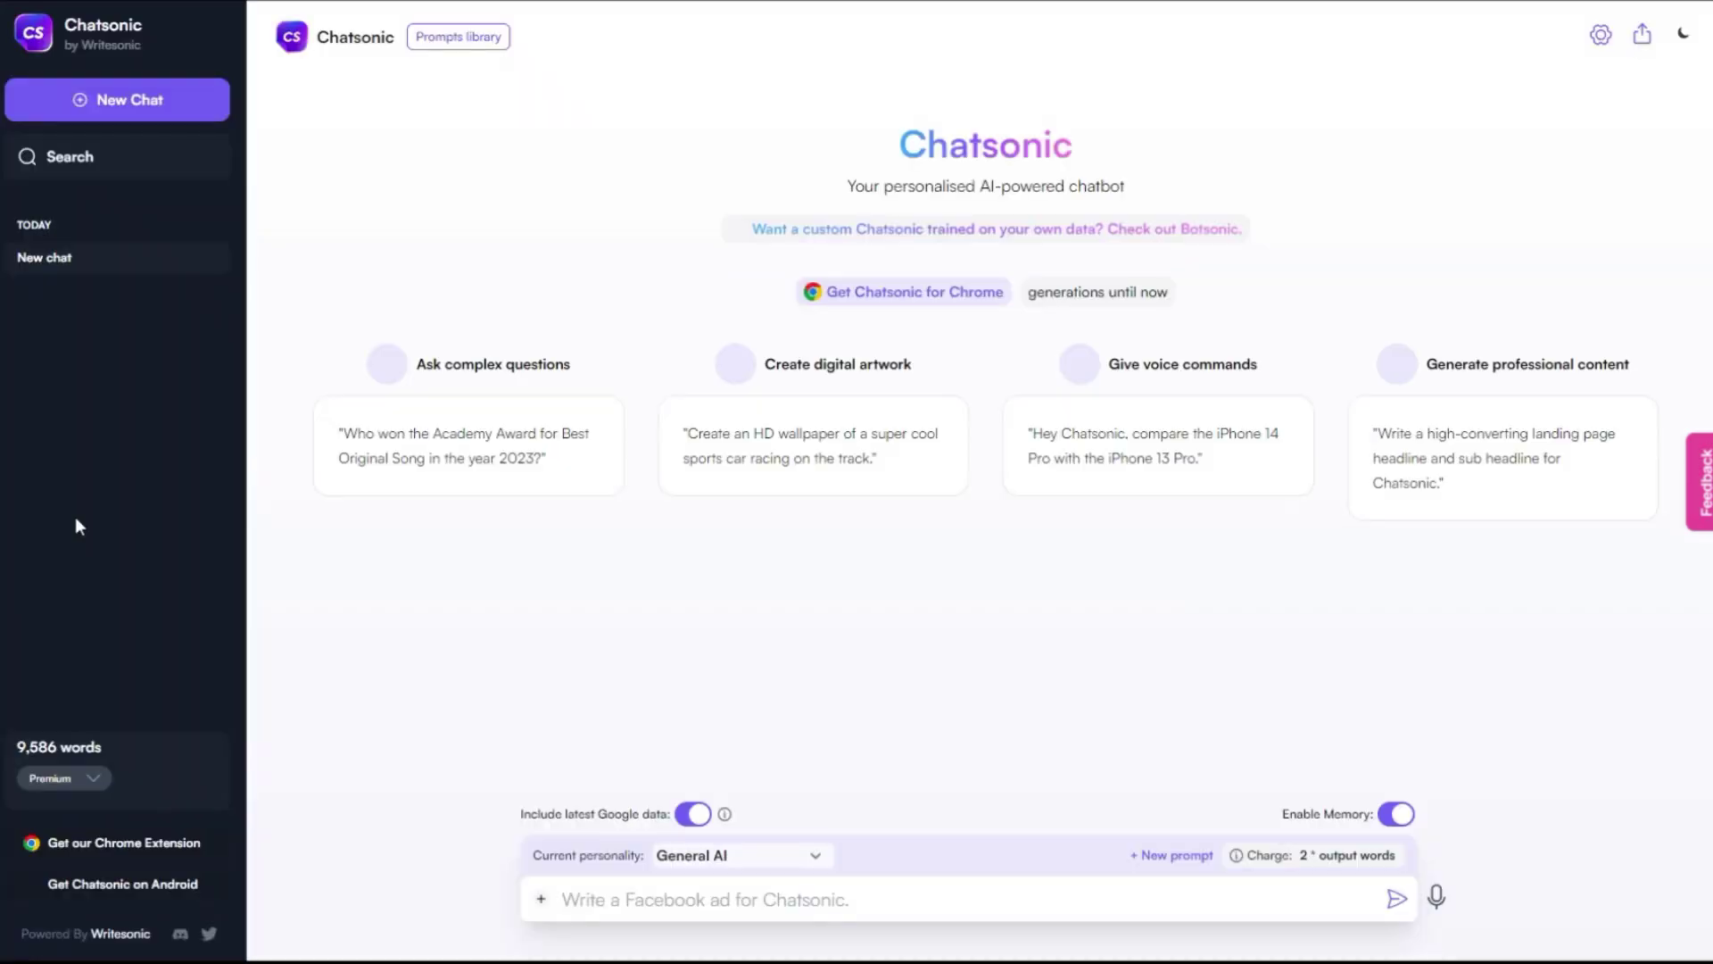
pyautogui.write('write a 30 second m')
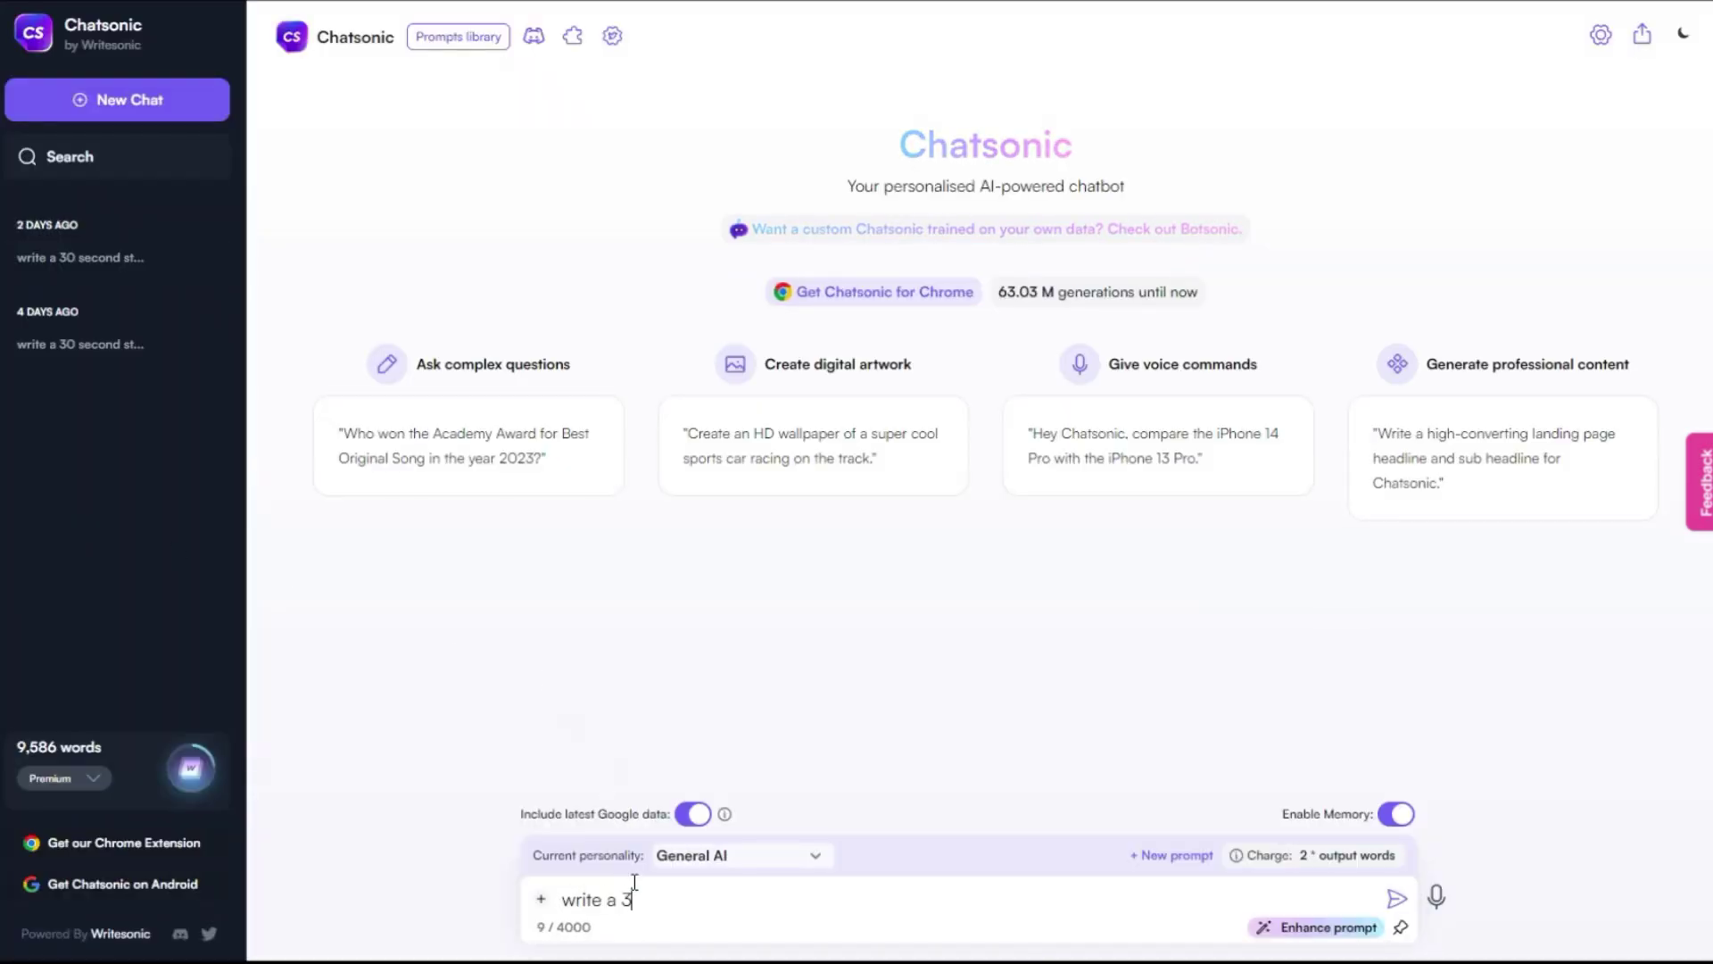
pyautogui.write('tory with moral about a boy and his friend')
pyautogui.press('Return')
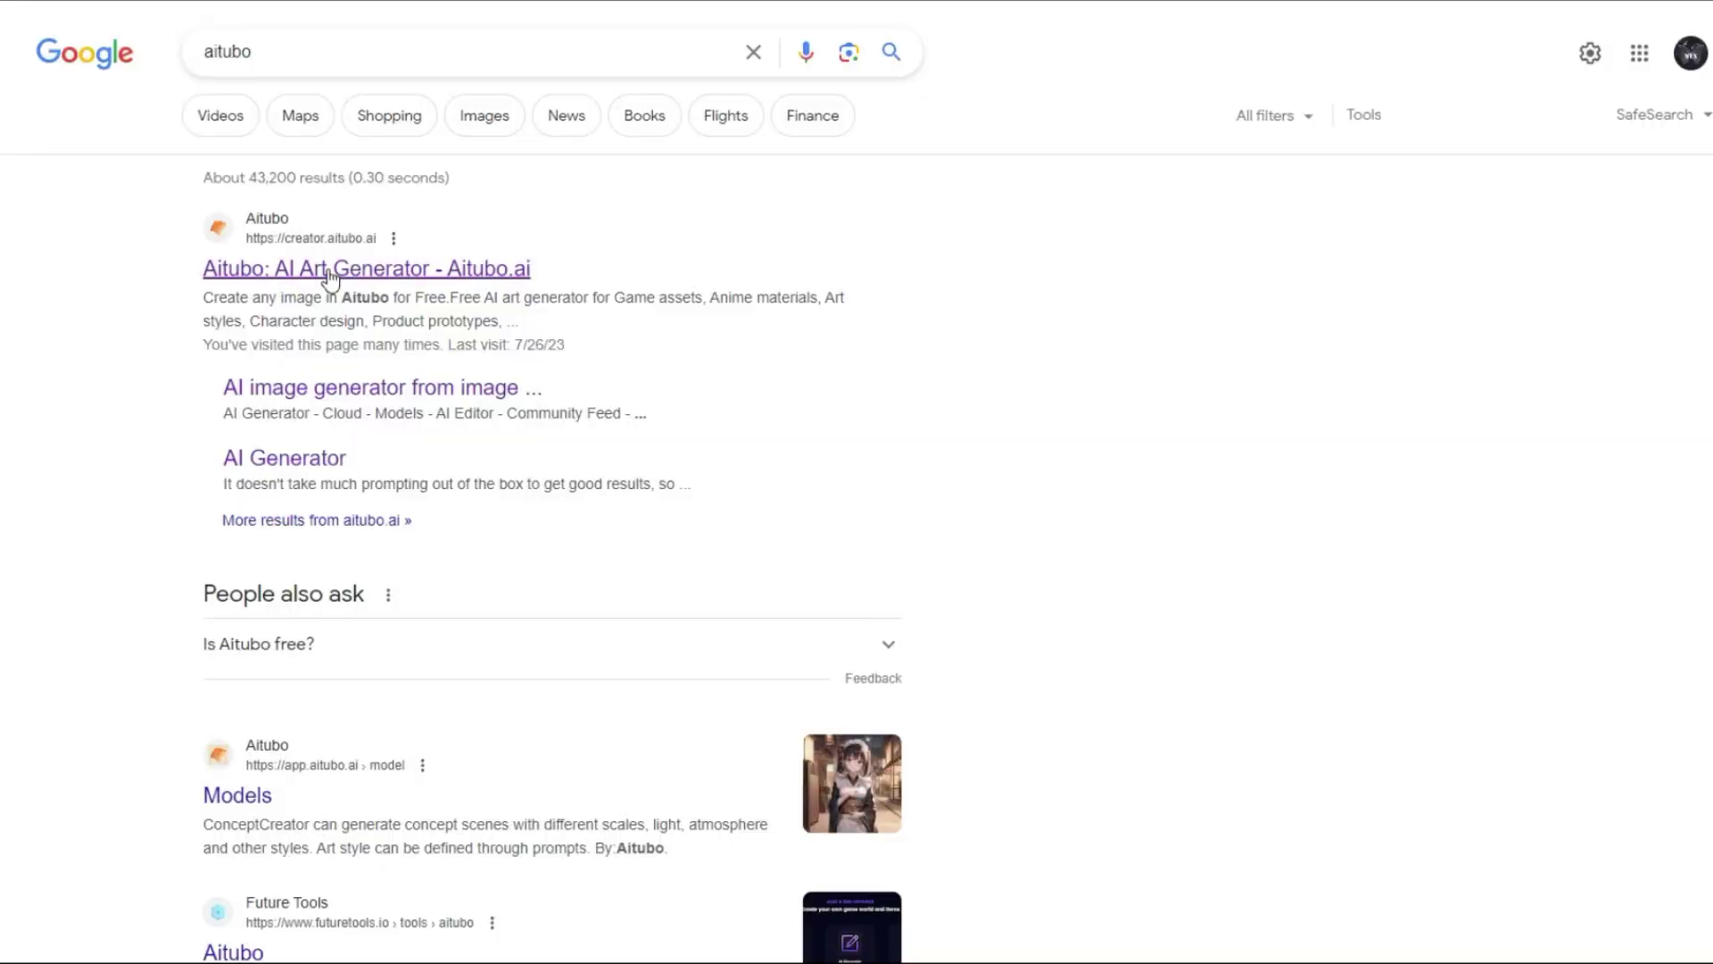
# Step: Open Aitubo from the search results and enter its app
pyautogui.click(330, 270)
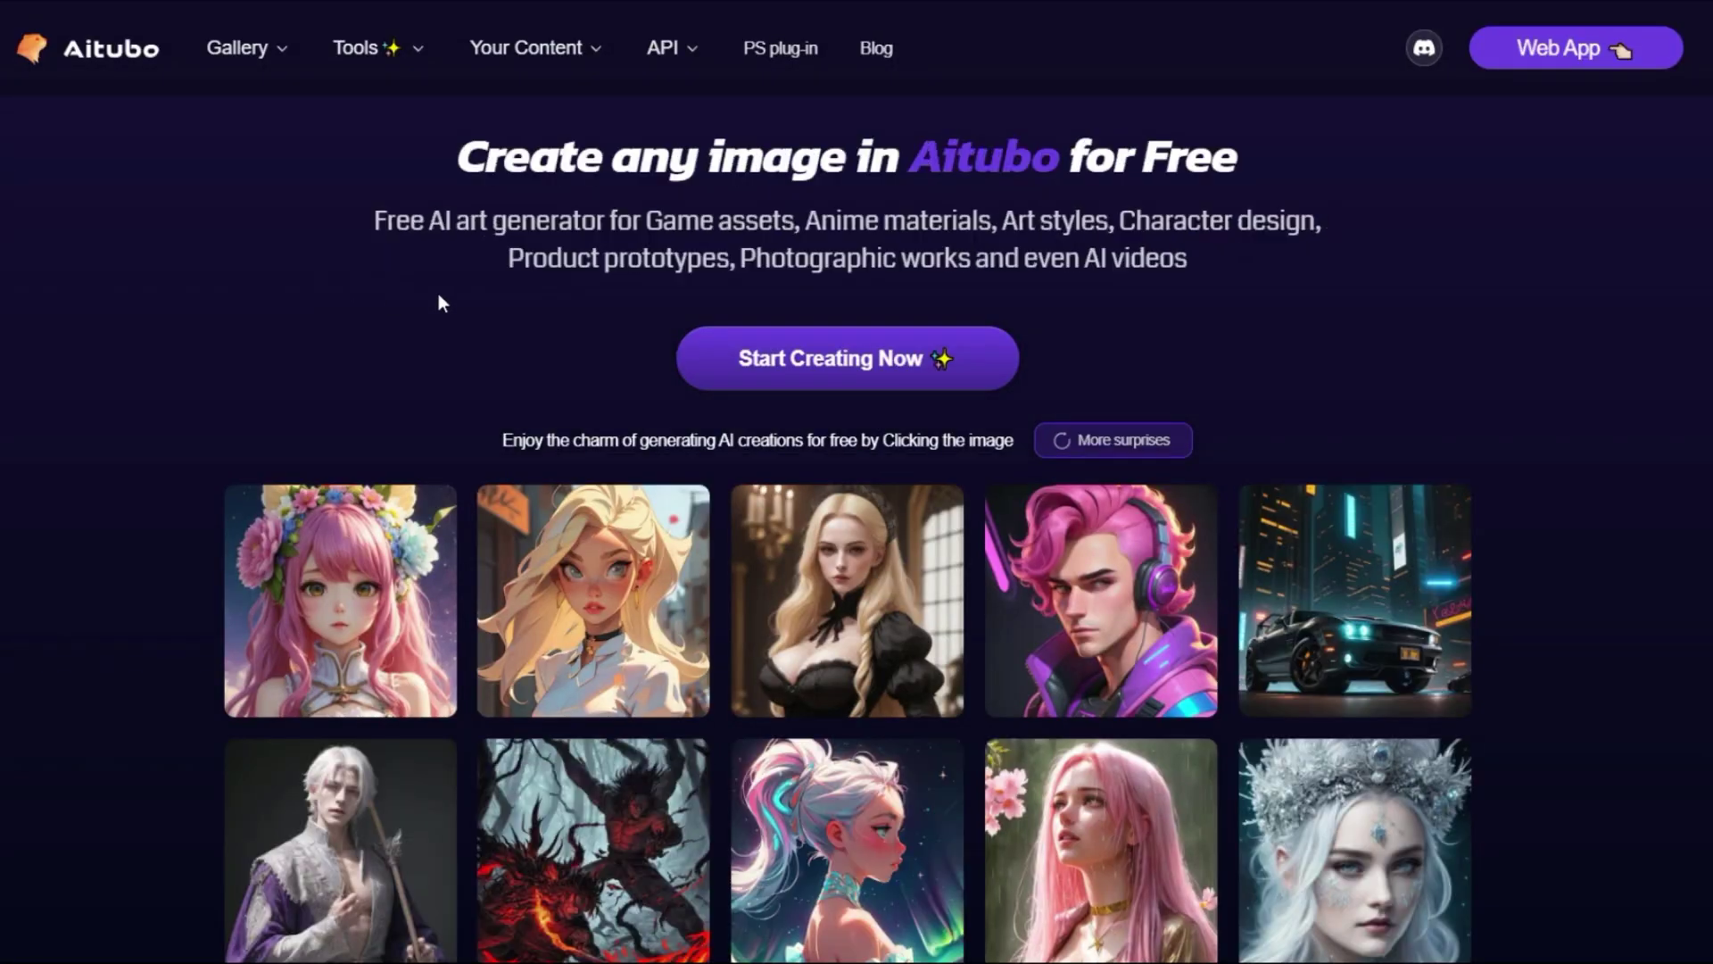
pyautogui.click(868, 366)
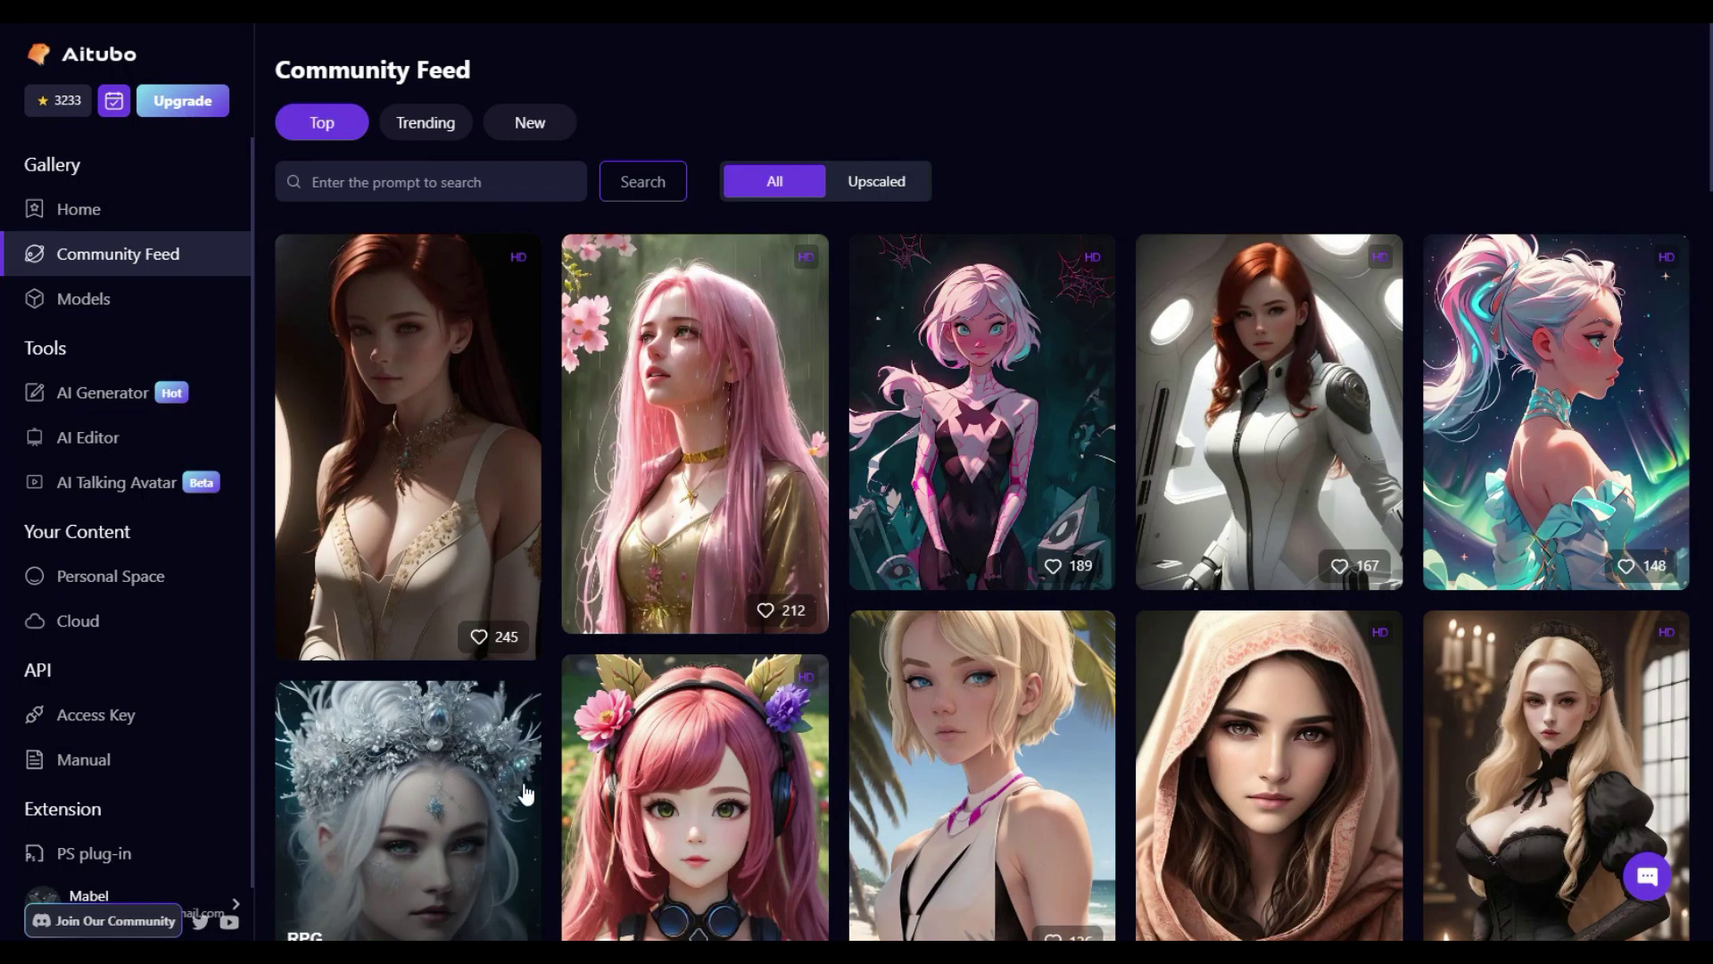
pyautogui.click(111, 395)
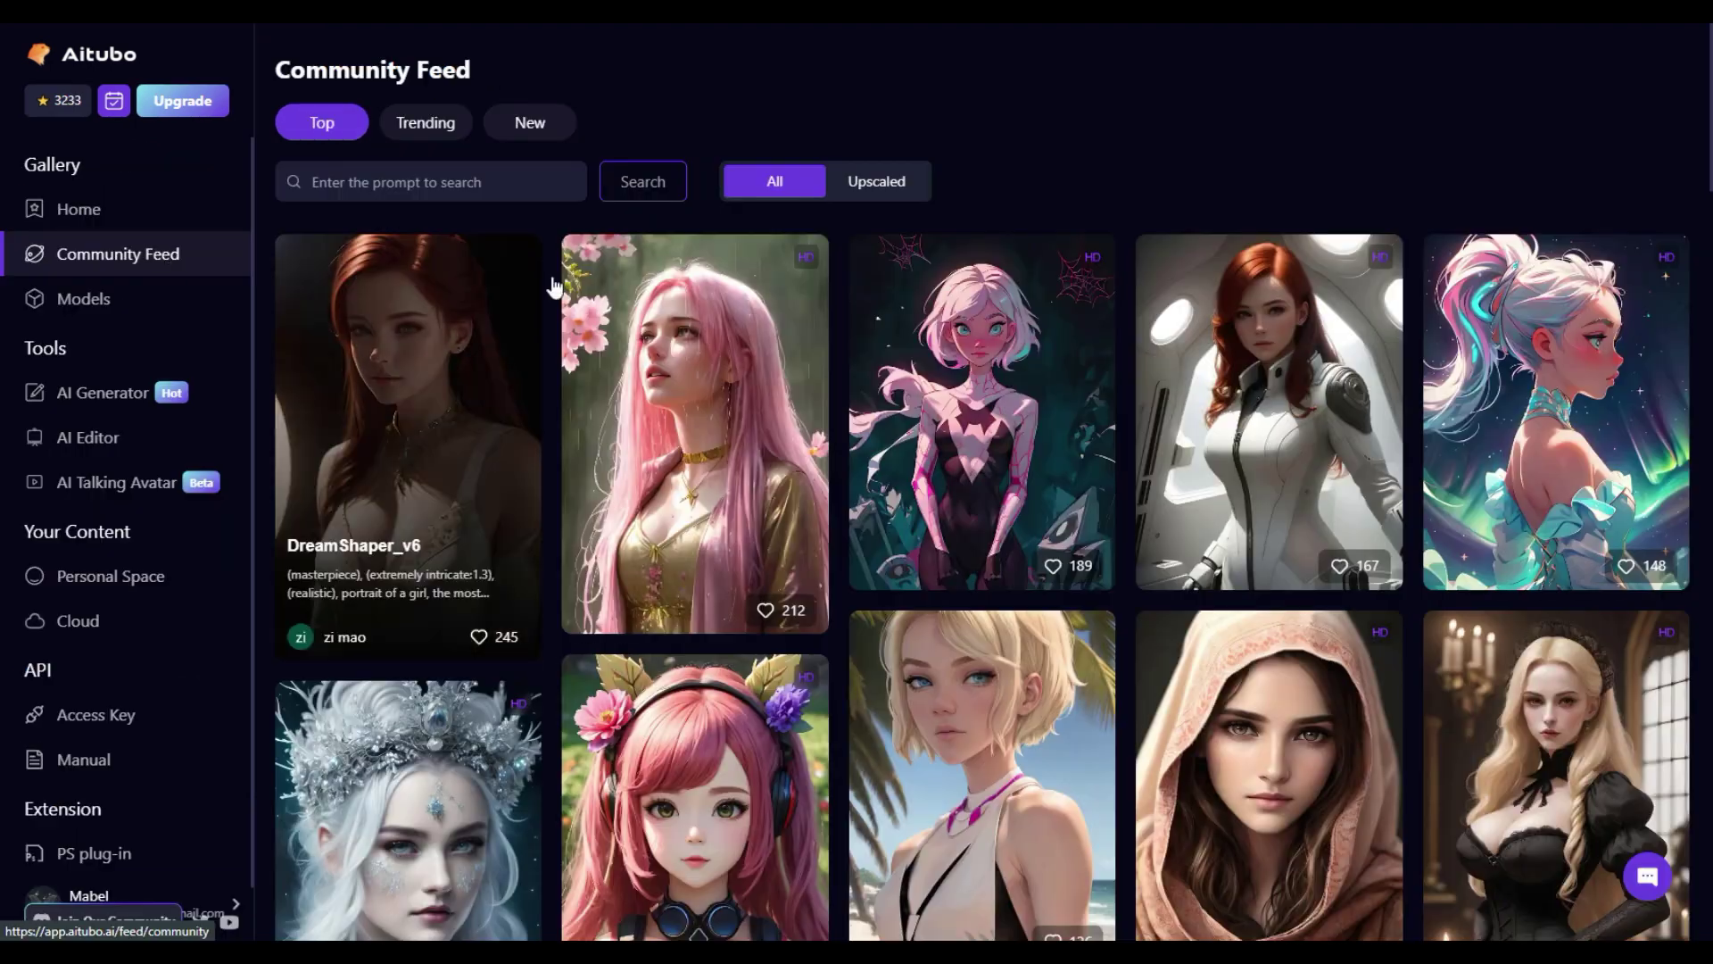
# Step: Scroll through the Community Feed image grid and the community invite page
pyautogui.scroll(-2, 982, 580)
pyautogui.scroll(-15, 1710, 159)
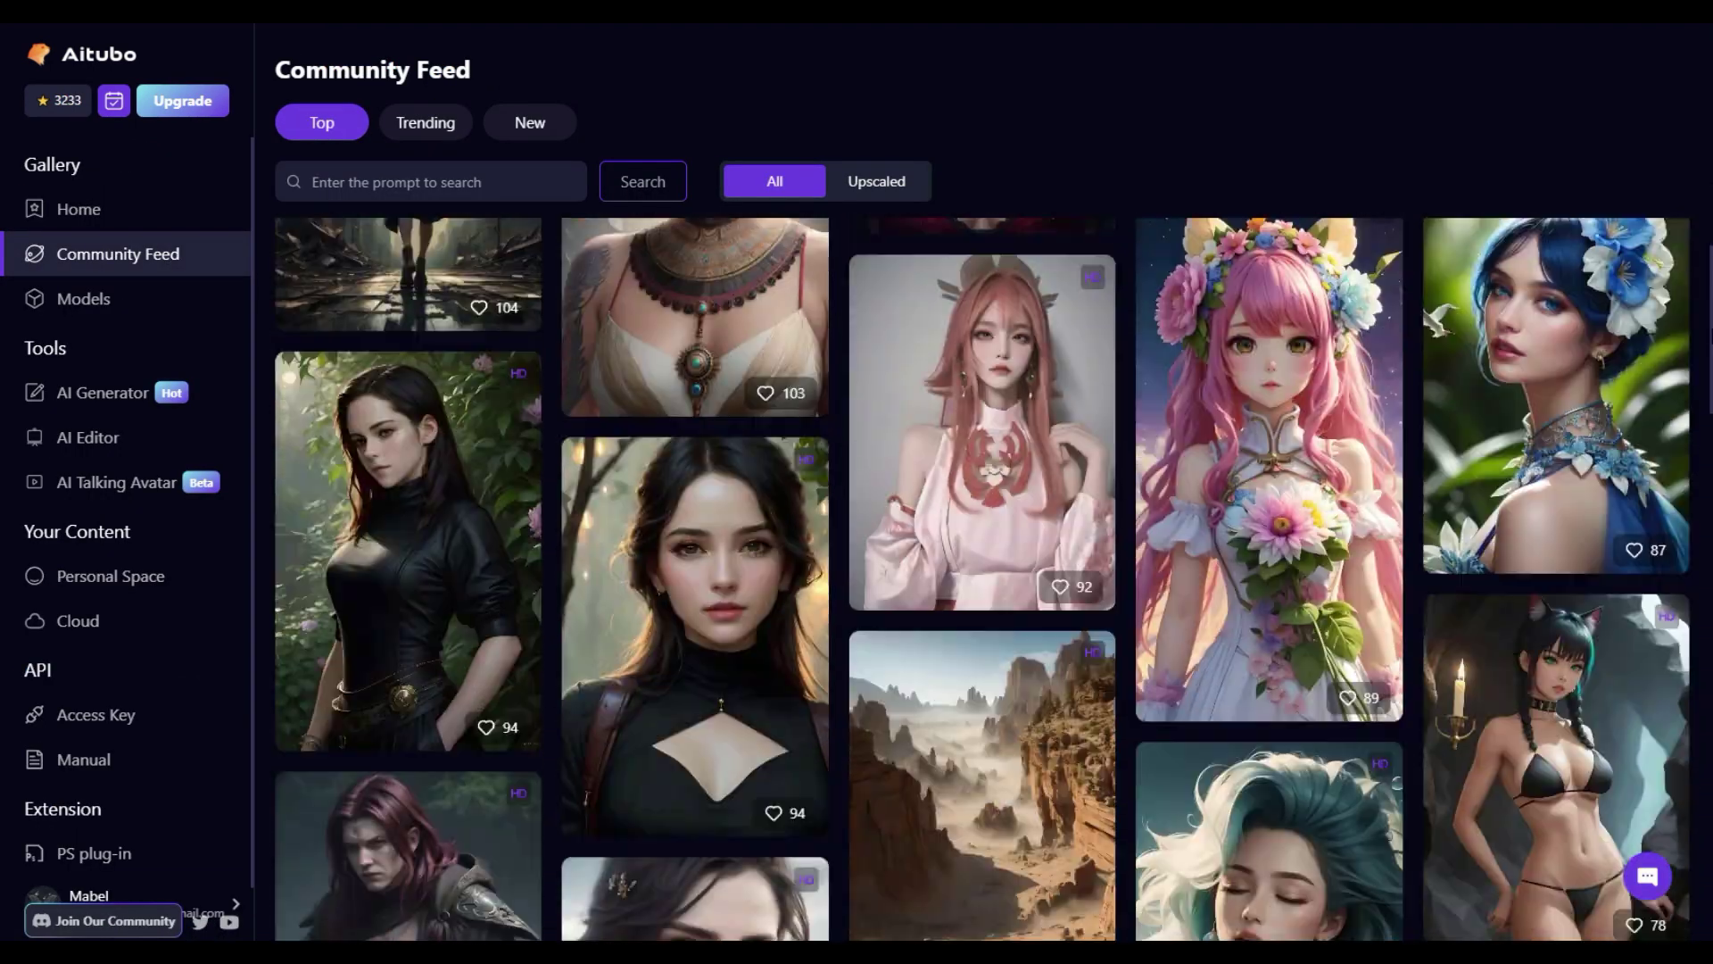
pyautogui.scroll(-15, 1706, 727)
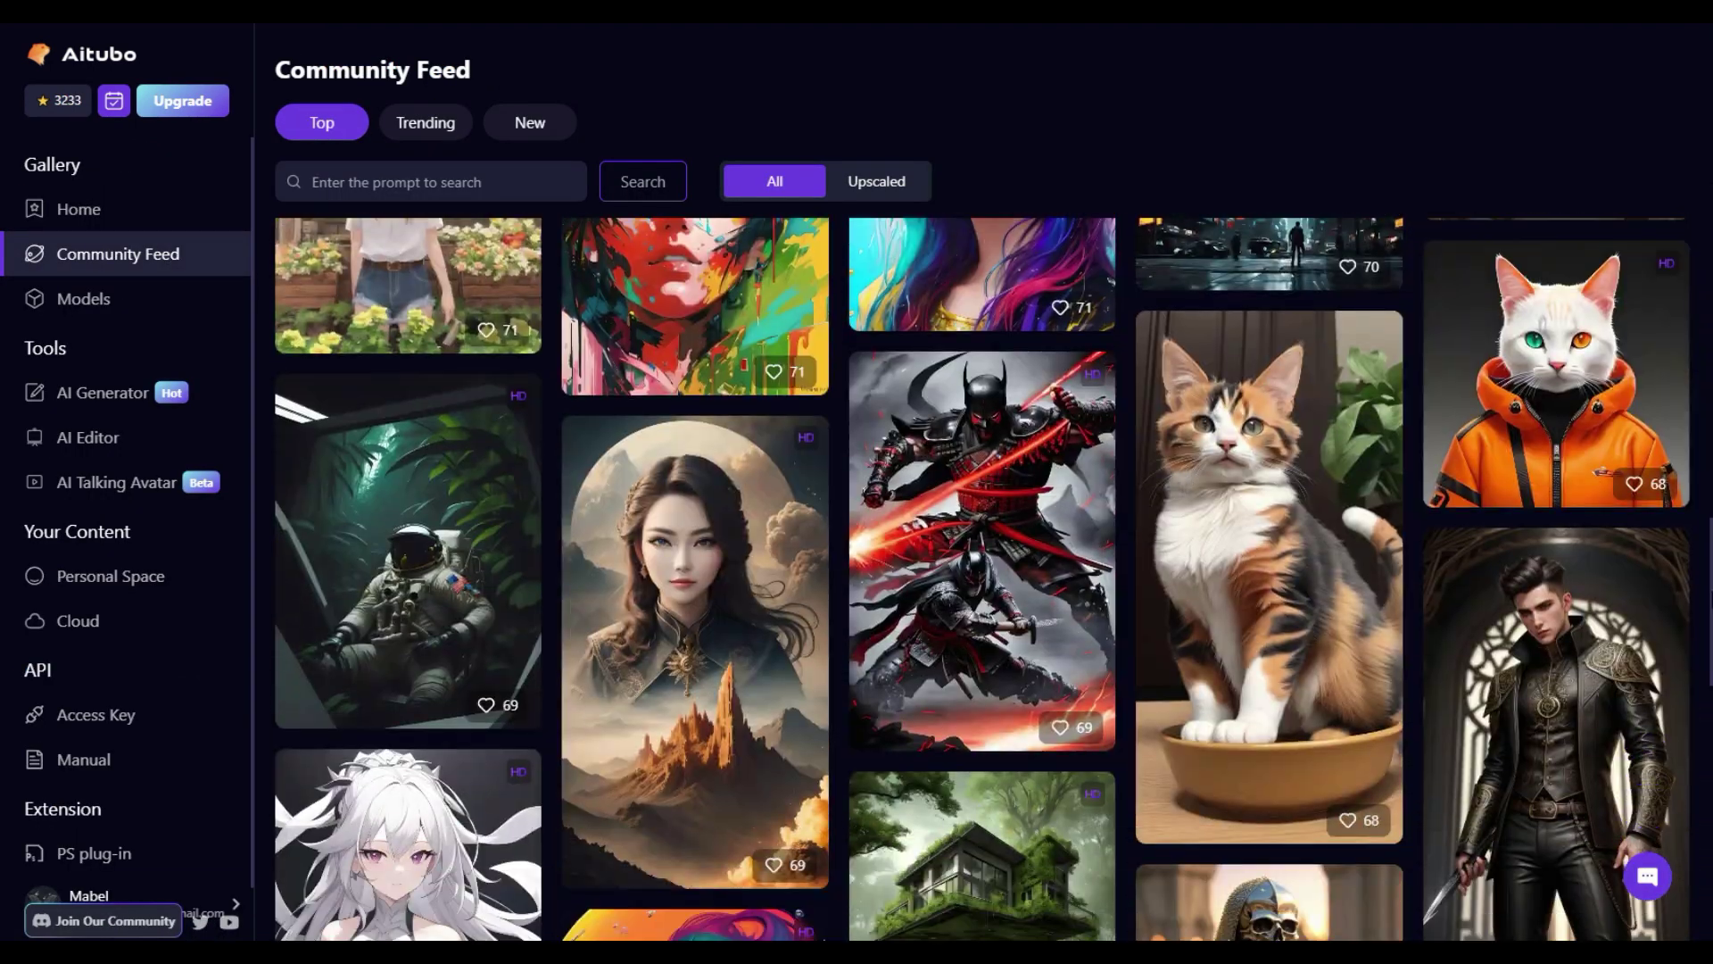
pyautogui.scroll(-15, 1706, 727)
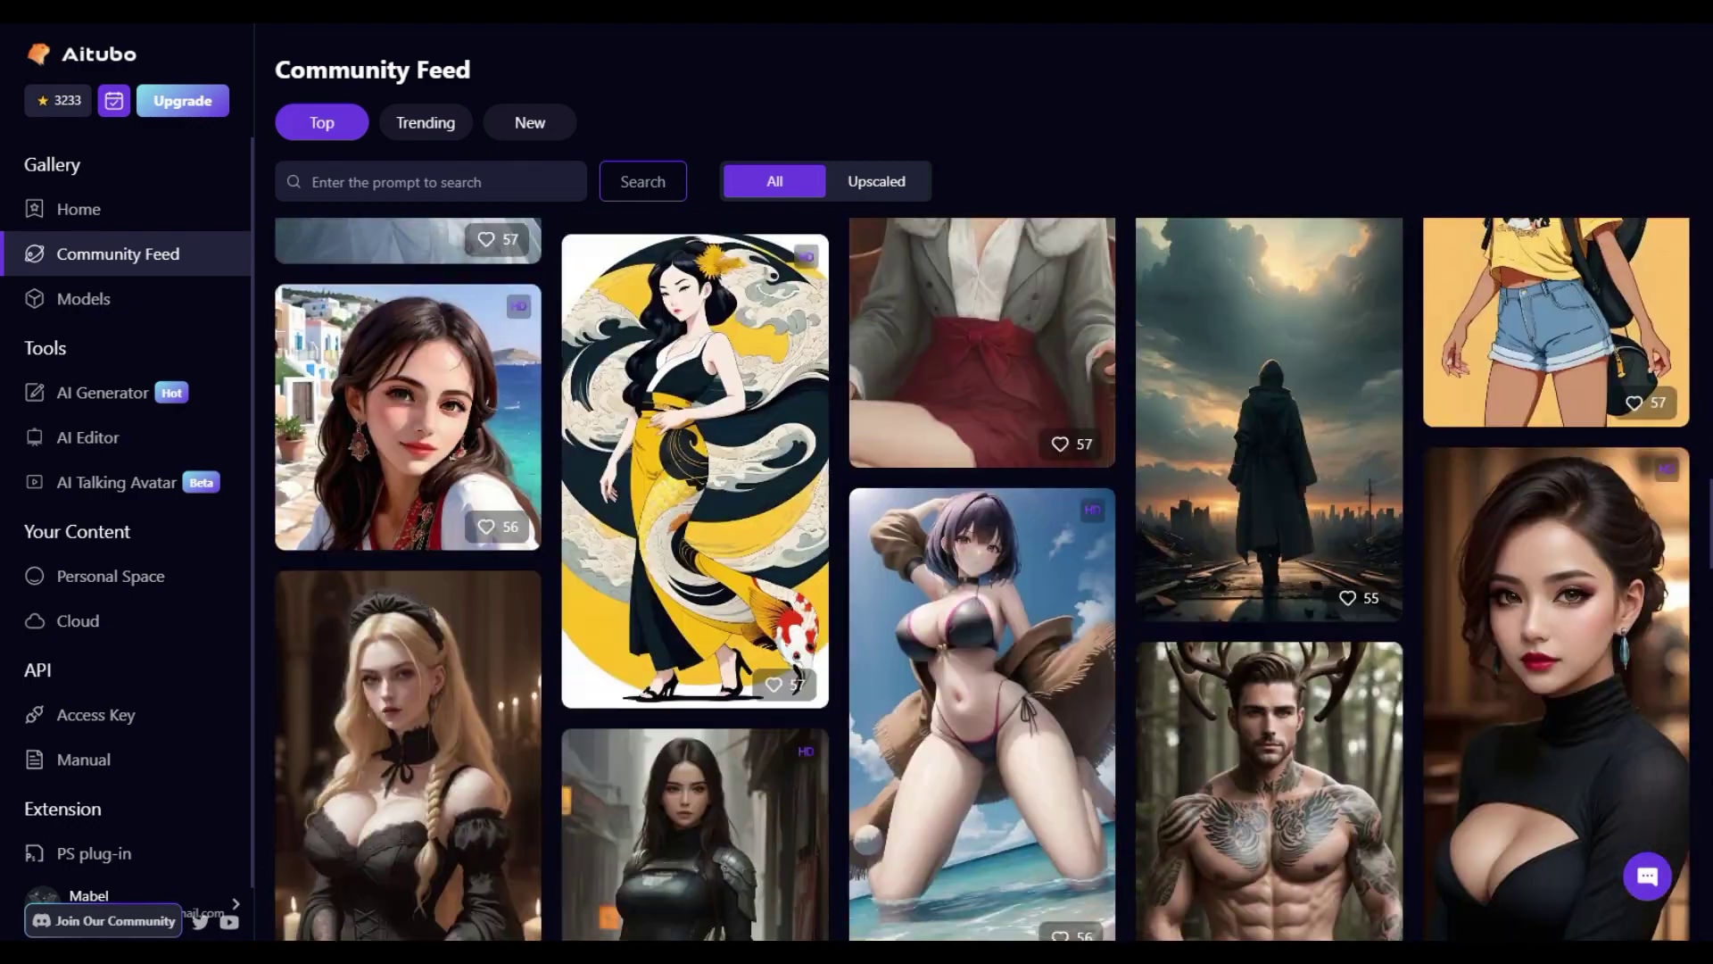
pyautogui.press('Home')
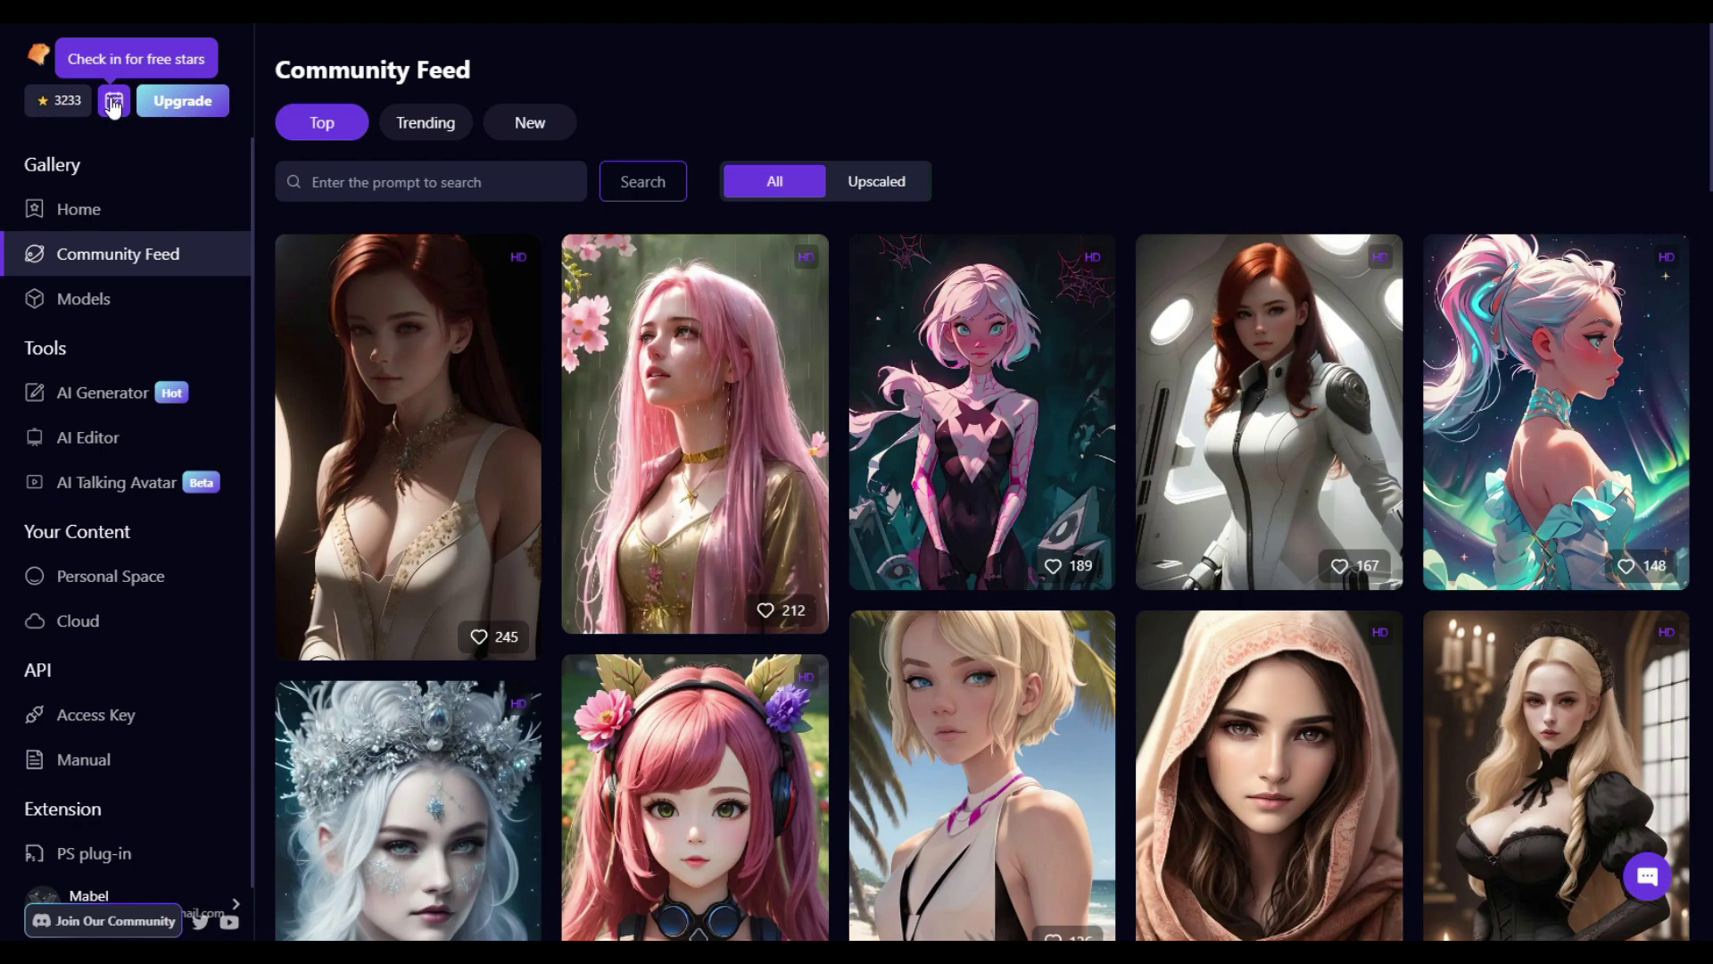
pyautogui.click(141, 922)
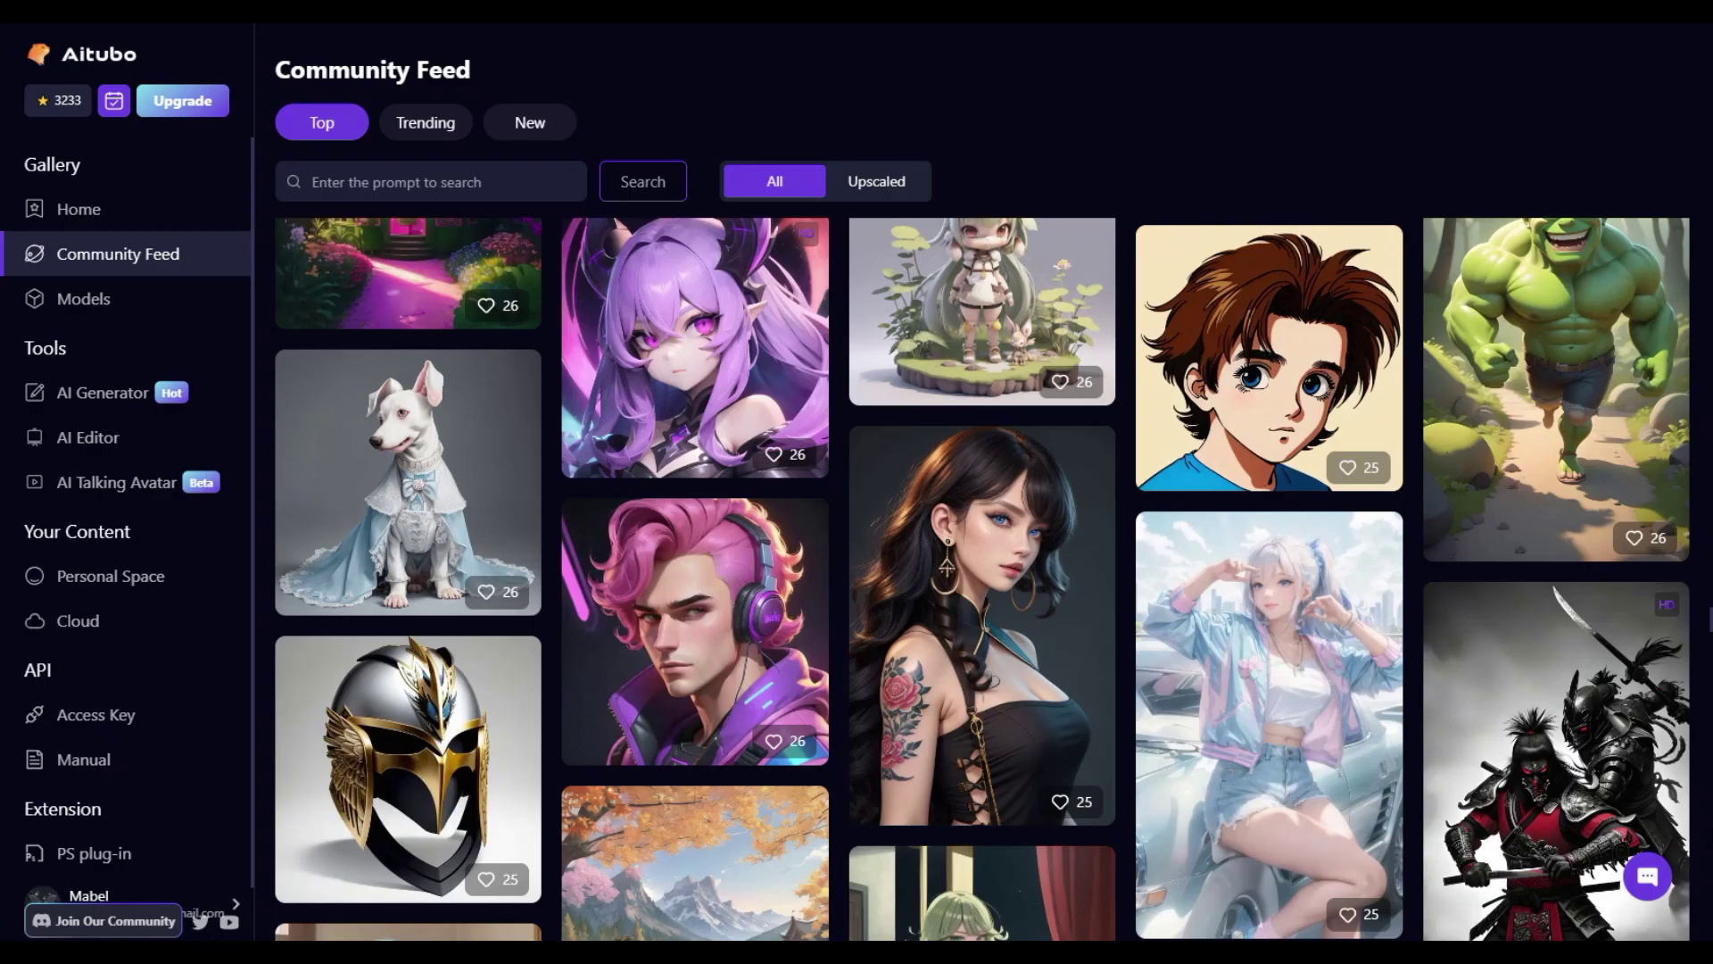
pyautogui.scroll(-6, 981, 580)
pyautogui.scroll(-10, 1285, 651)
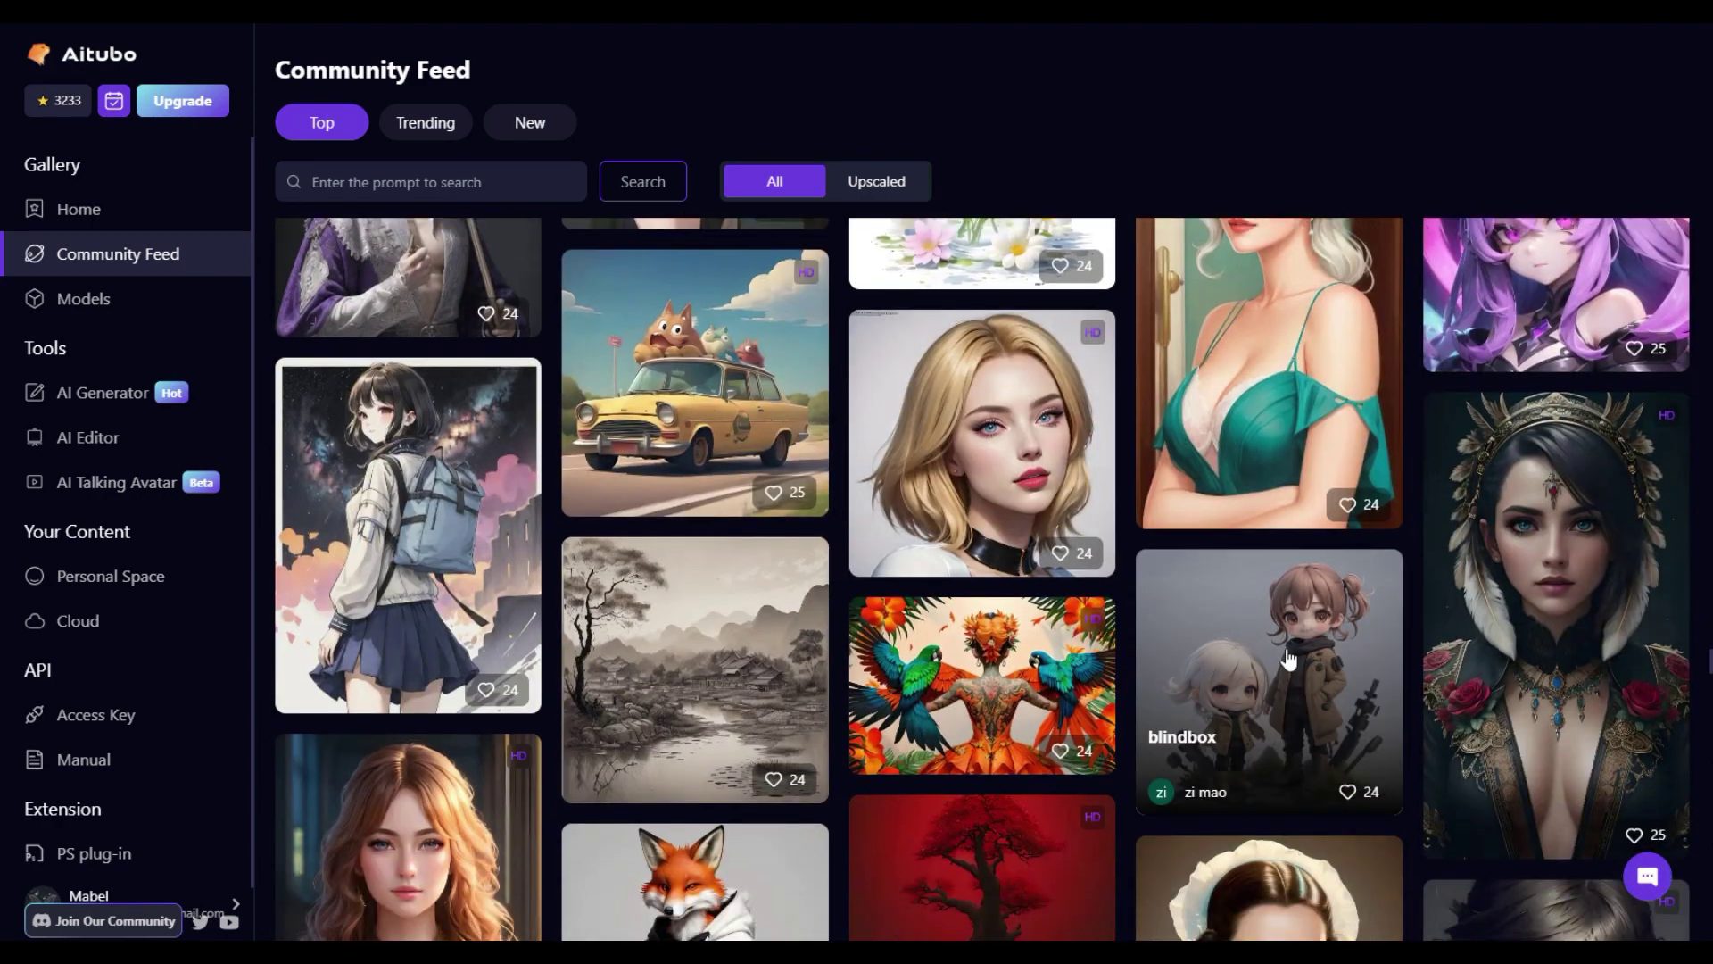
# Step: Load the two-chibi blindbox image's prompt and settings into the AI Generator
pyautogui.click(1291, 659)
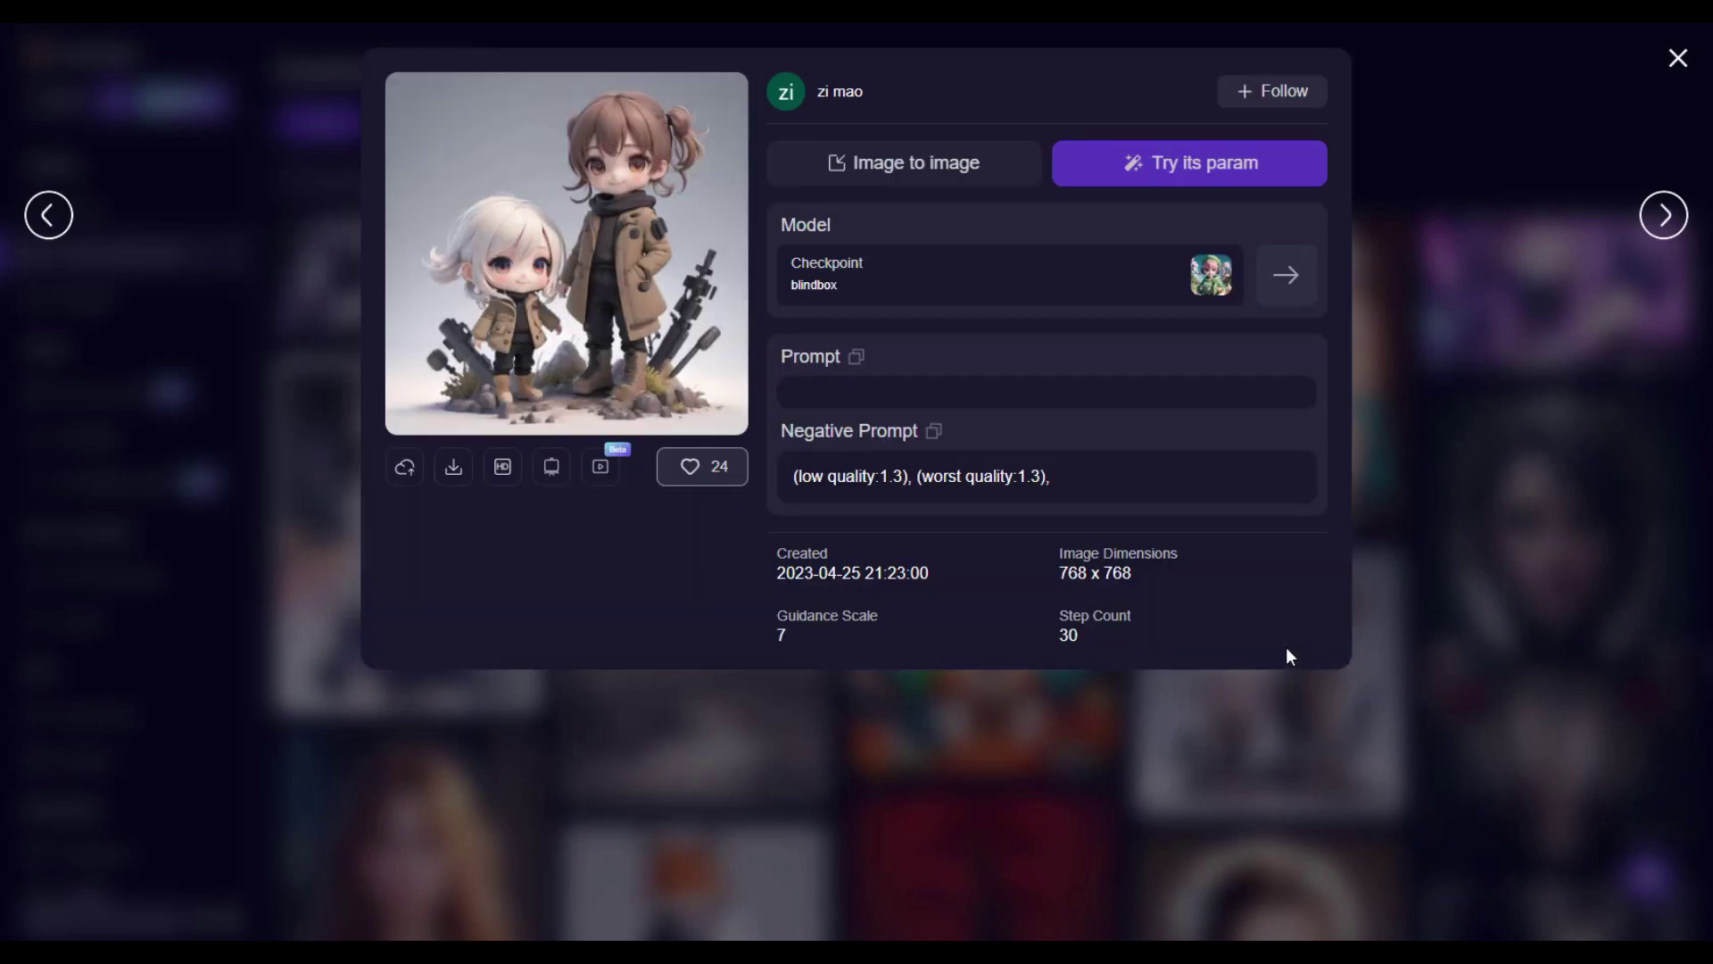
pyautogui.click(1166, 169)
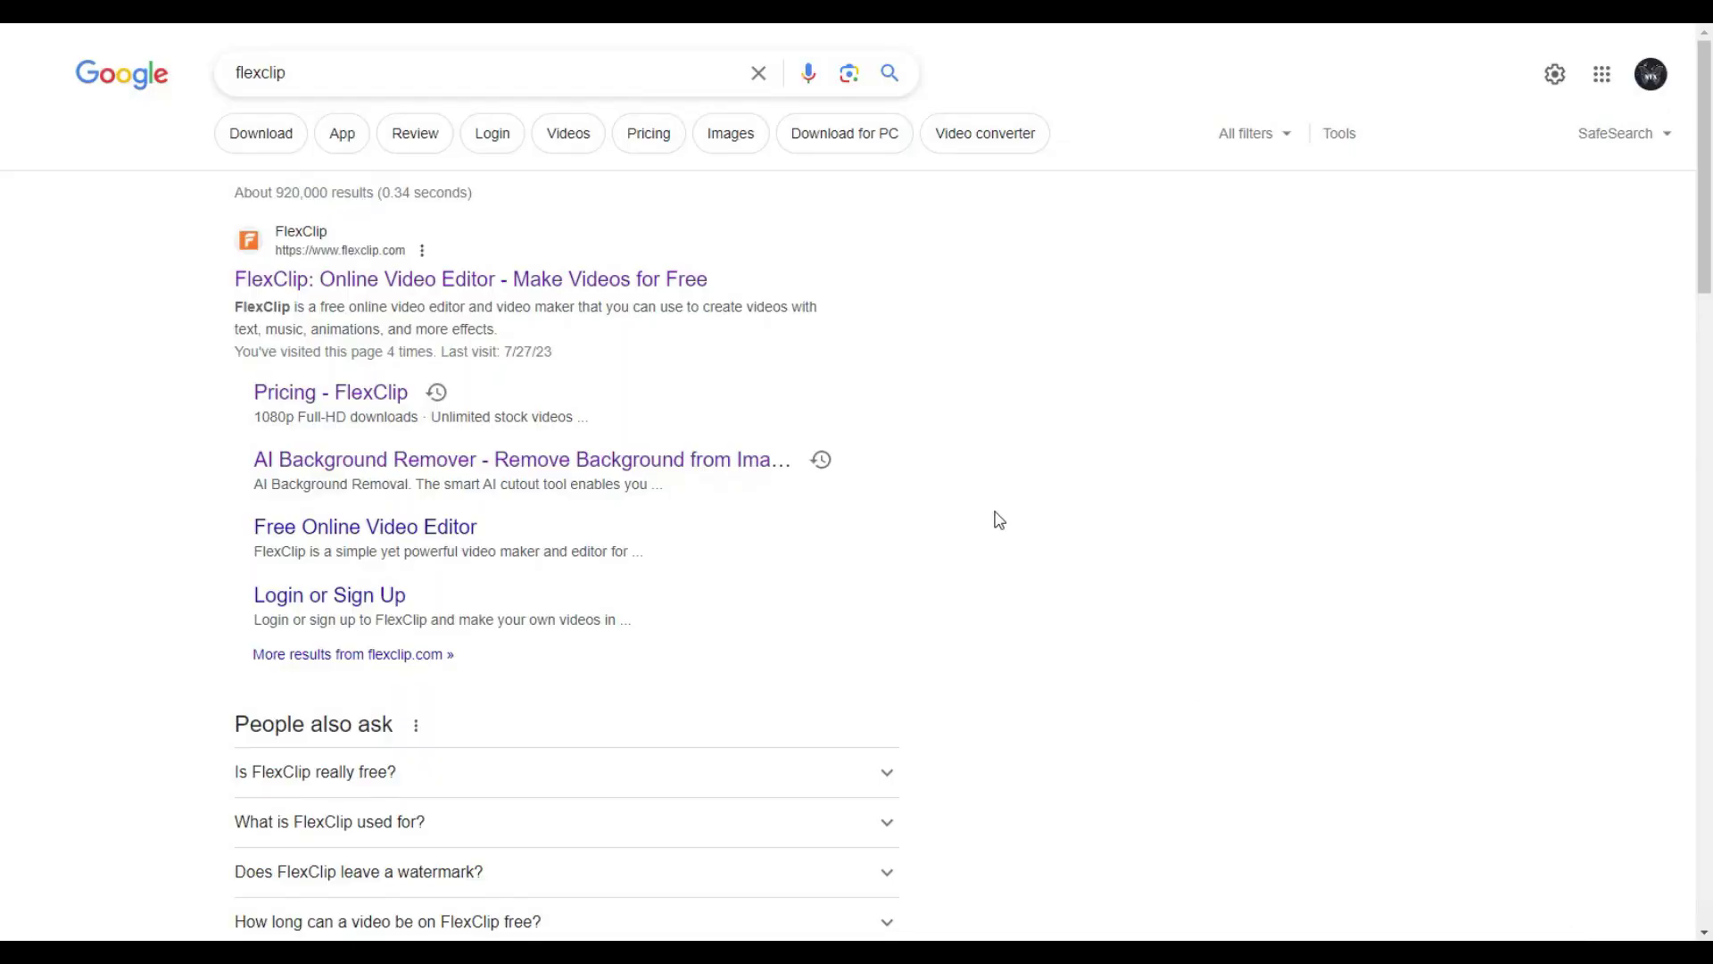
# Step: Create a blank 16:9 FlexClip timeline project and show the AI Tools collection
pyautogui.click(664, 279)
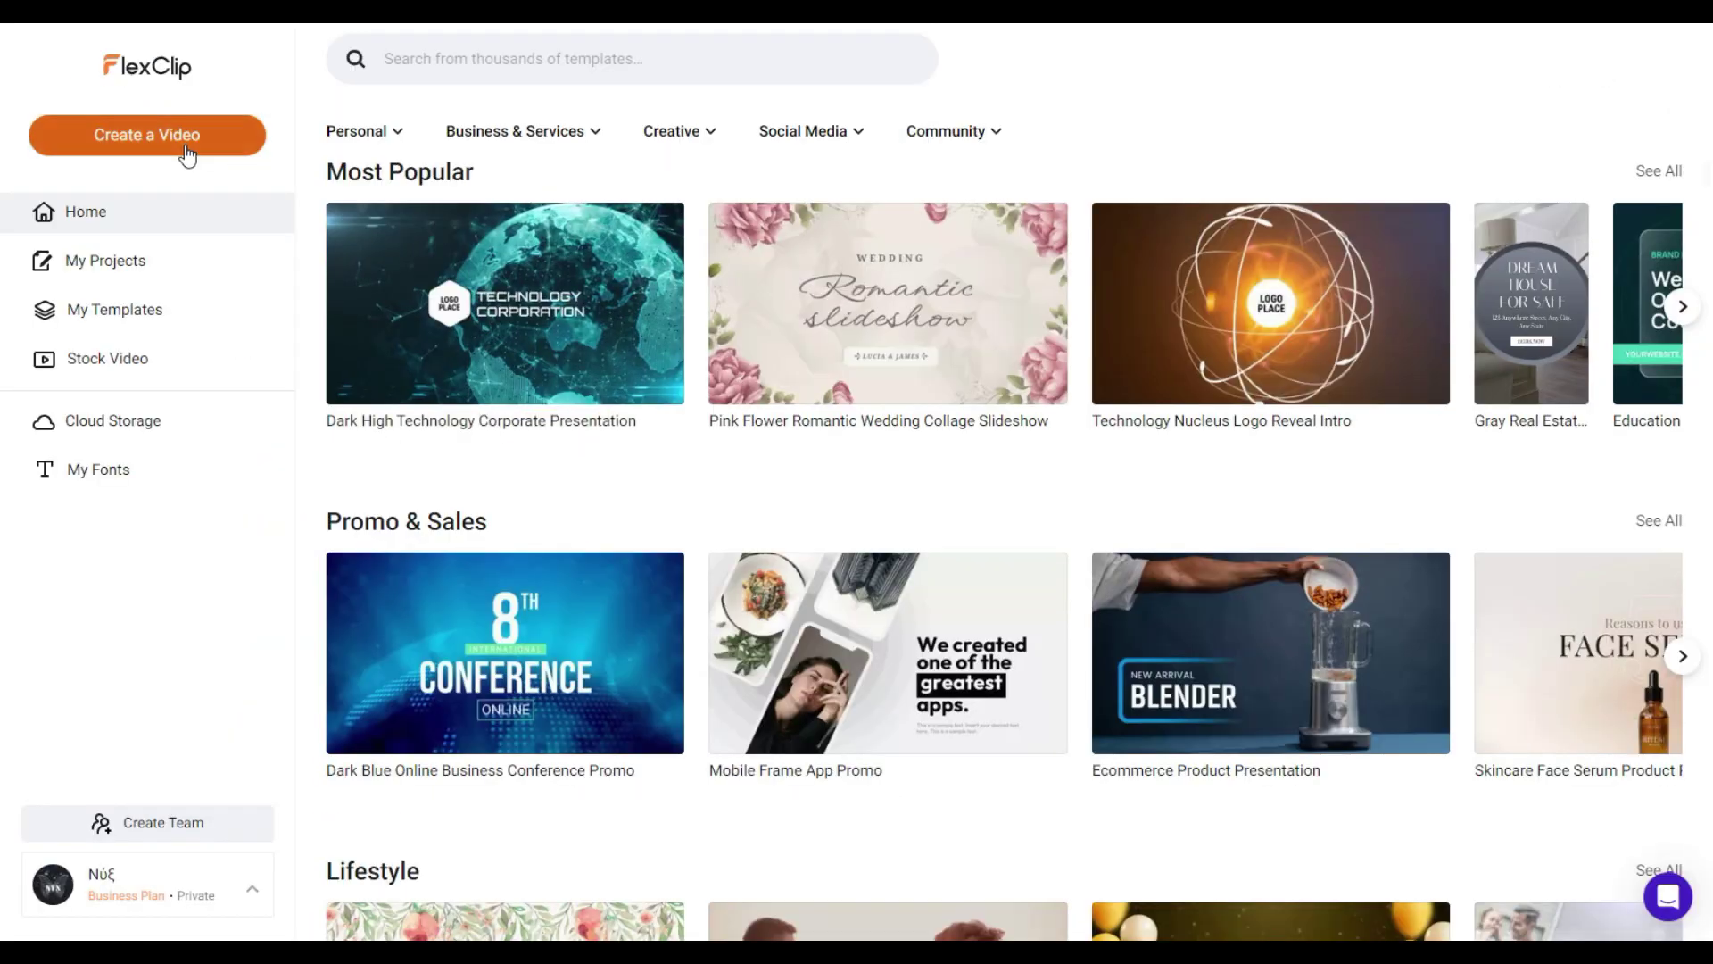
pyautogui.click(187, 153)
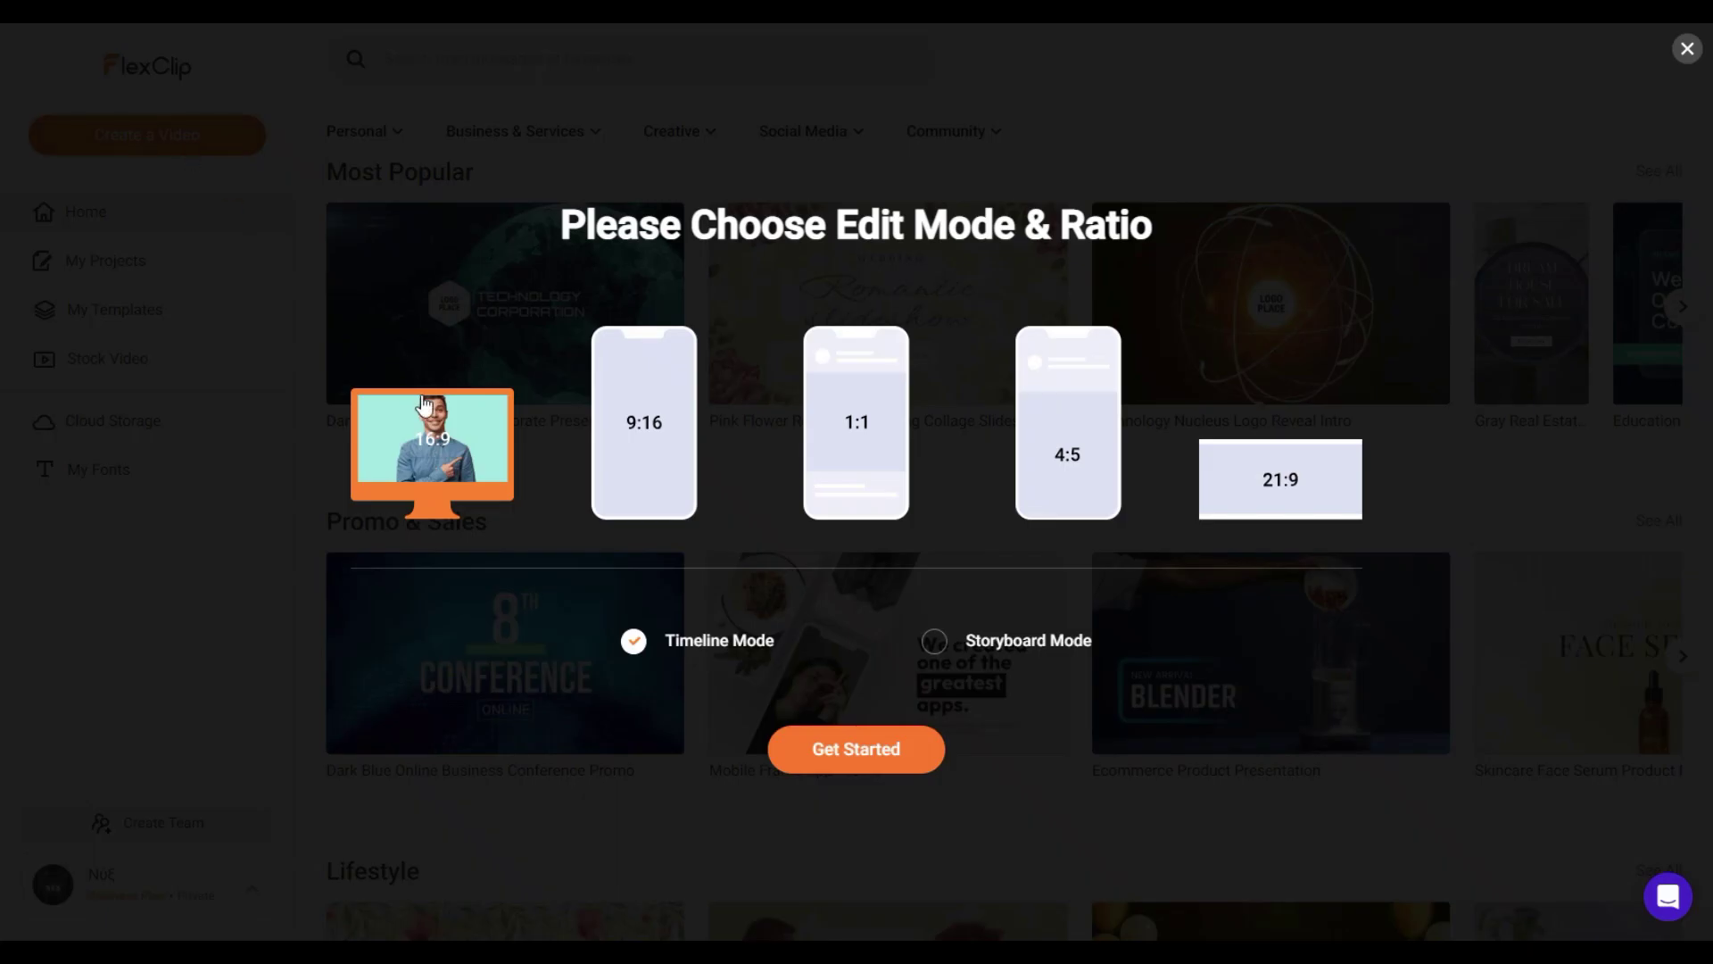
pyautogui.click(872, 759)
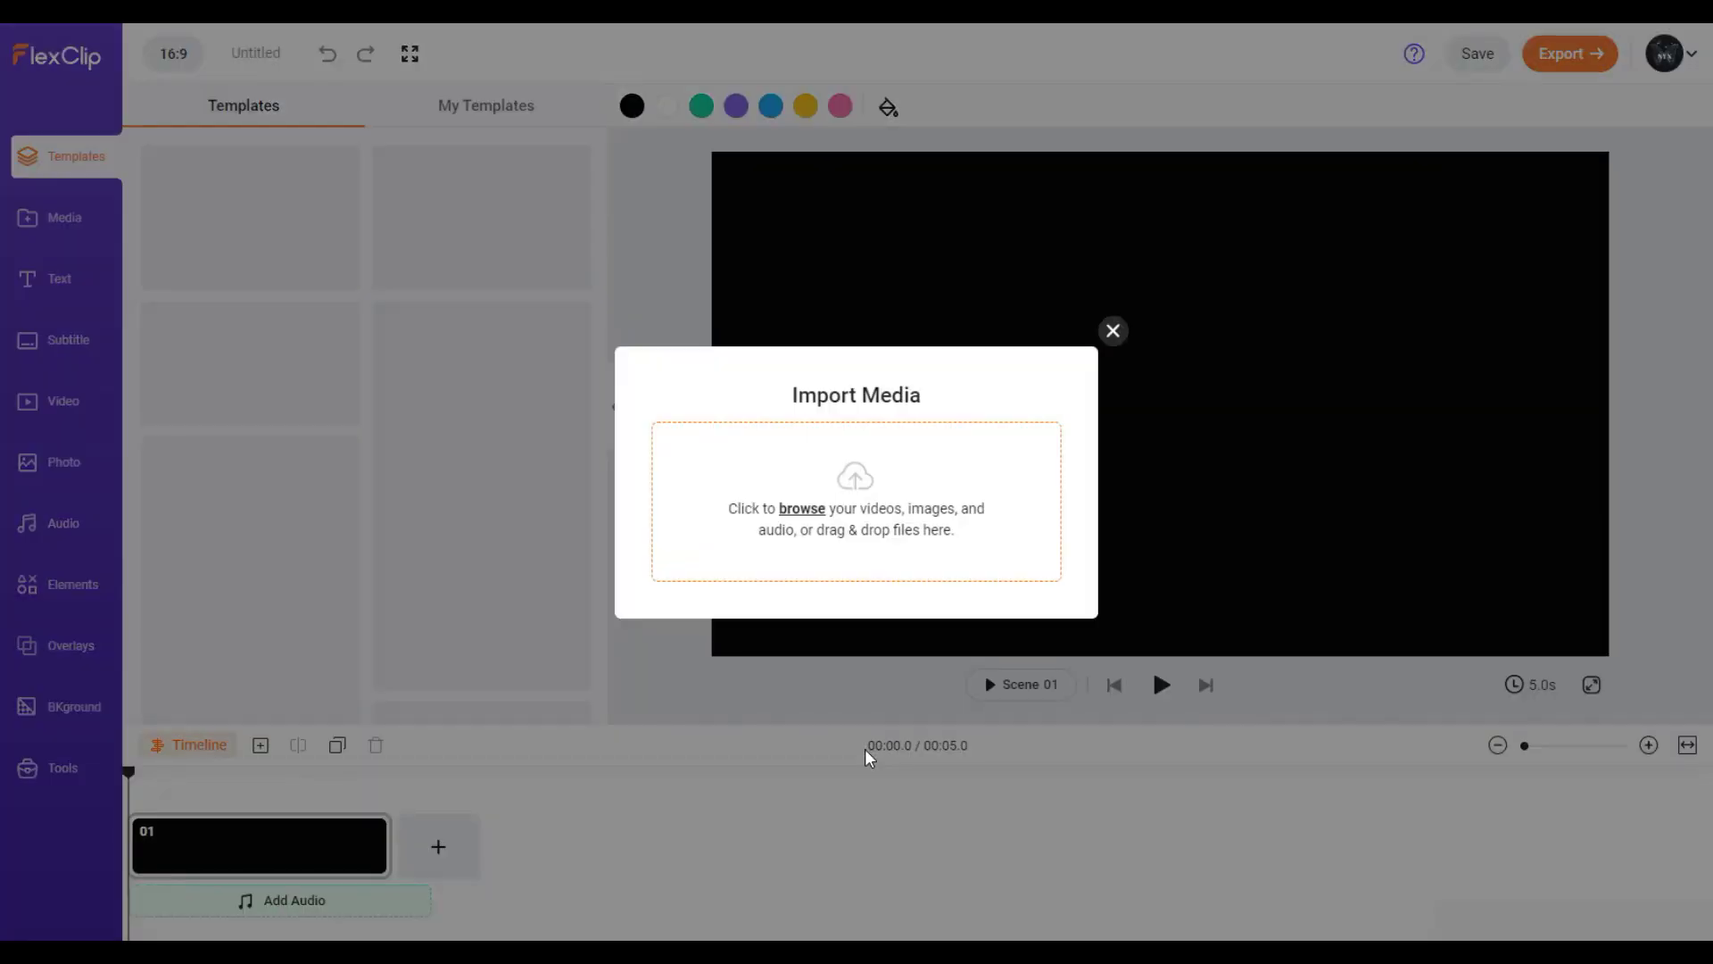
pyautogui.click(1113, 331)
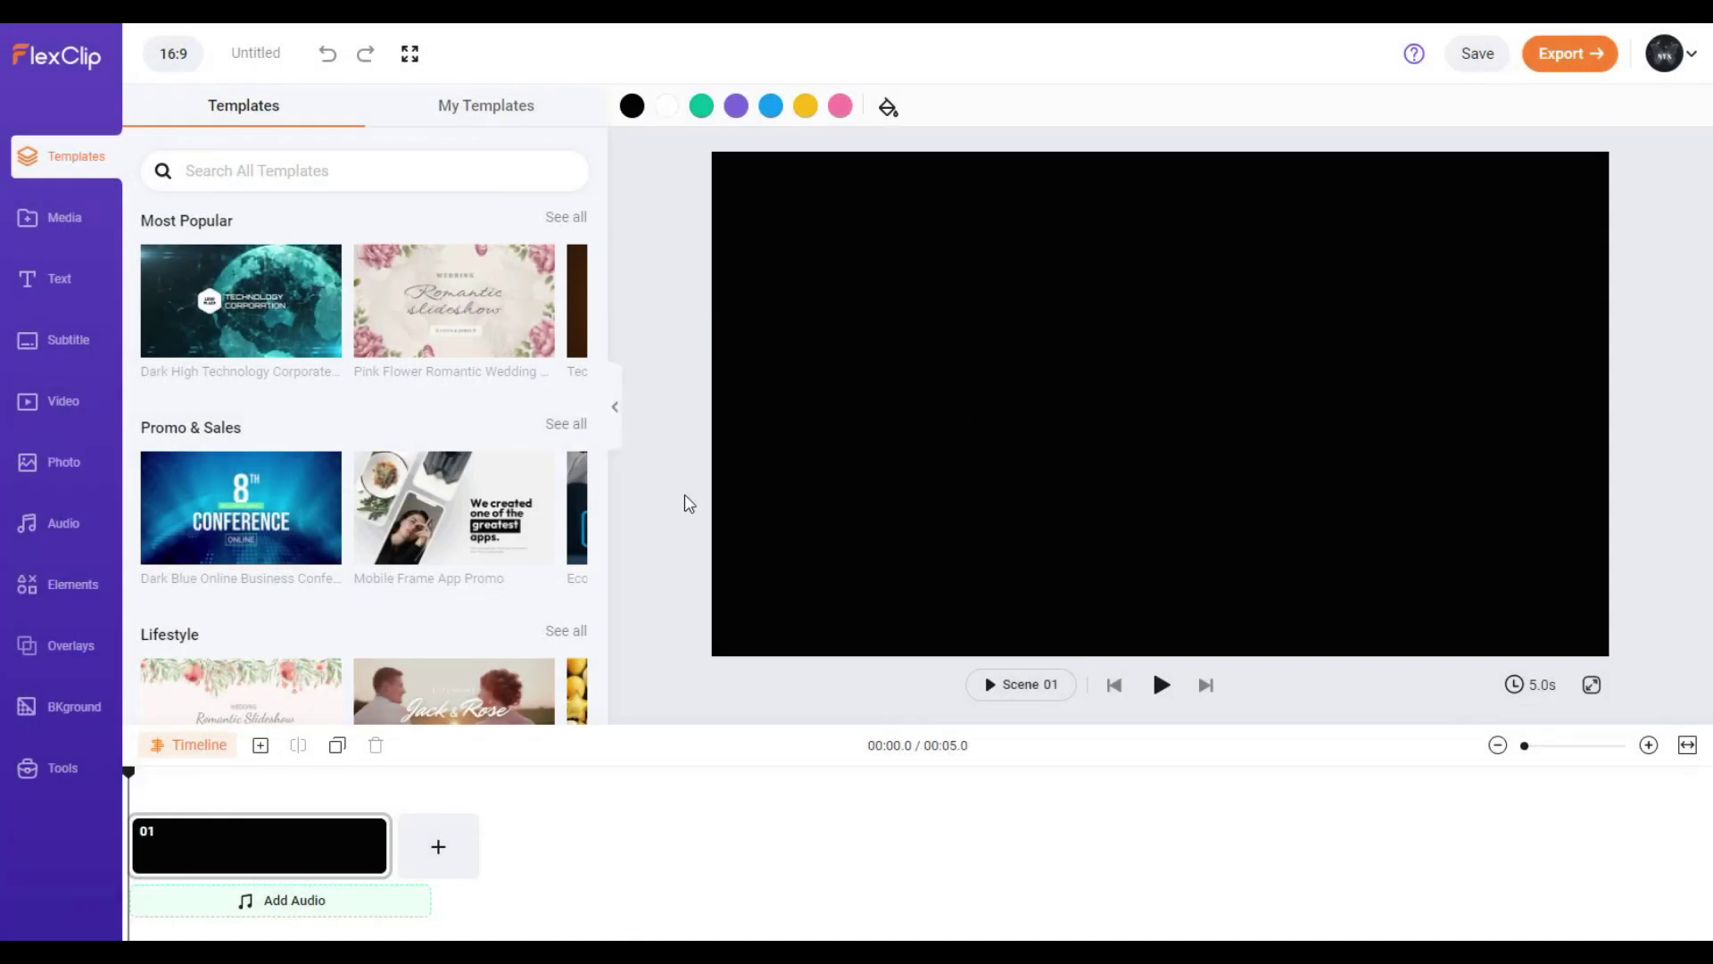
pyautogui.click(54, 763)
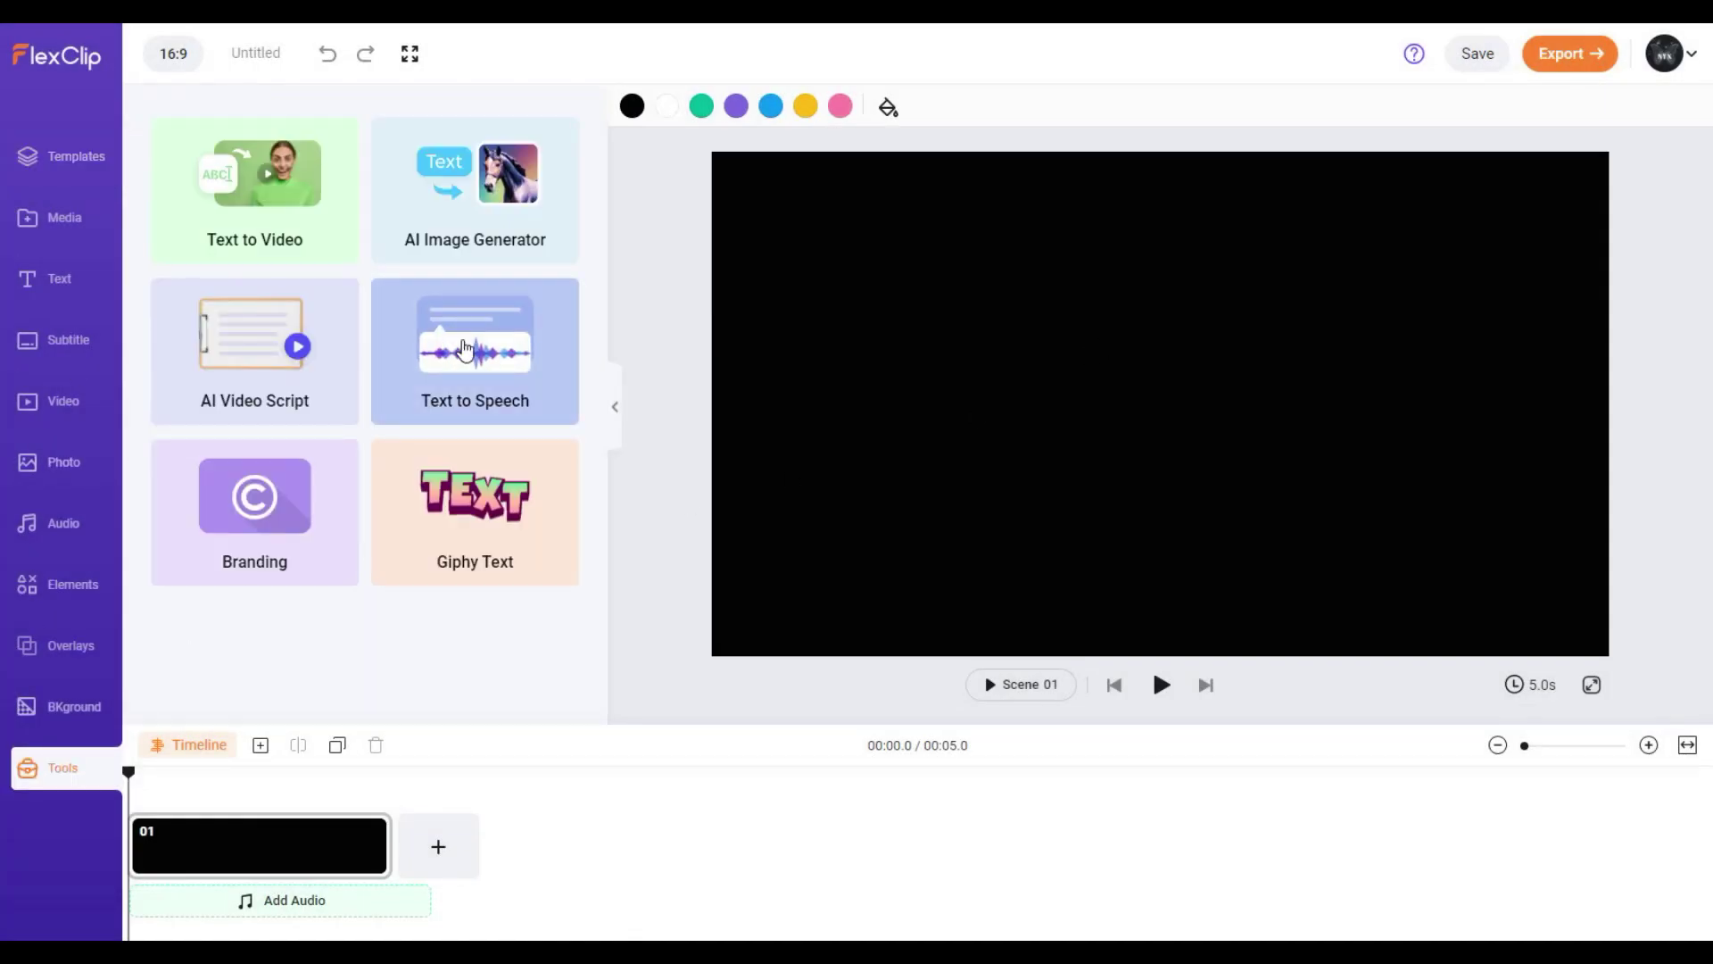
# Step: Generate narration from the pasted story with the Davis voice and save it to media
pyautogui.click(465, 347)
pyautogui.write('Once upon a time, in a small village, lived a boy named Ethan and his best friend, Jacob. Ethan and Jacob were inseparable, spending their days exploring the woods, playing games, and sharing their dreams.')
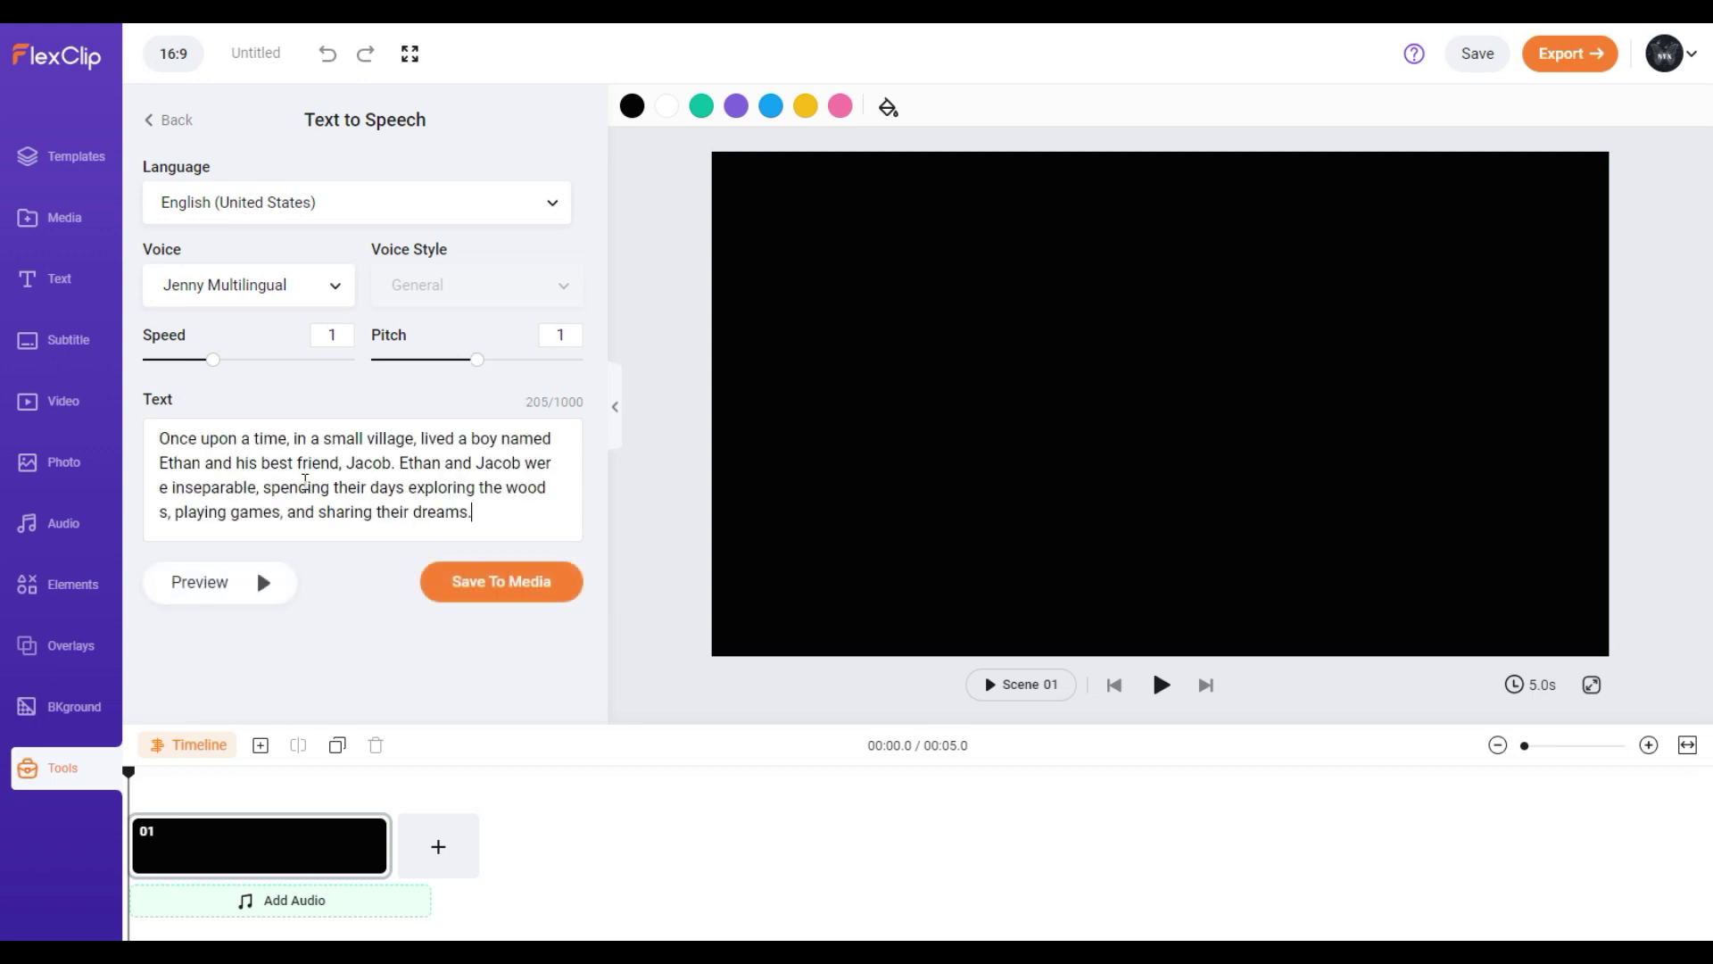
pyautogui.click(259, 285)
pyautogui.moveTo(344, 336); pyautogui.dragTo(321, 310)
pyautogui.click(215, 512)
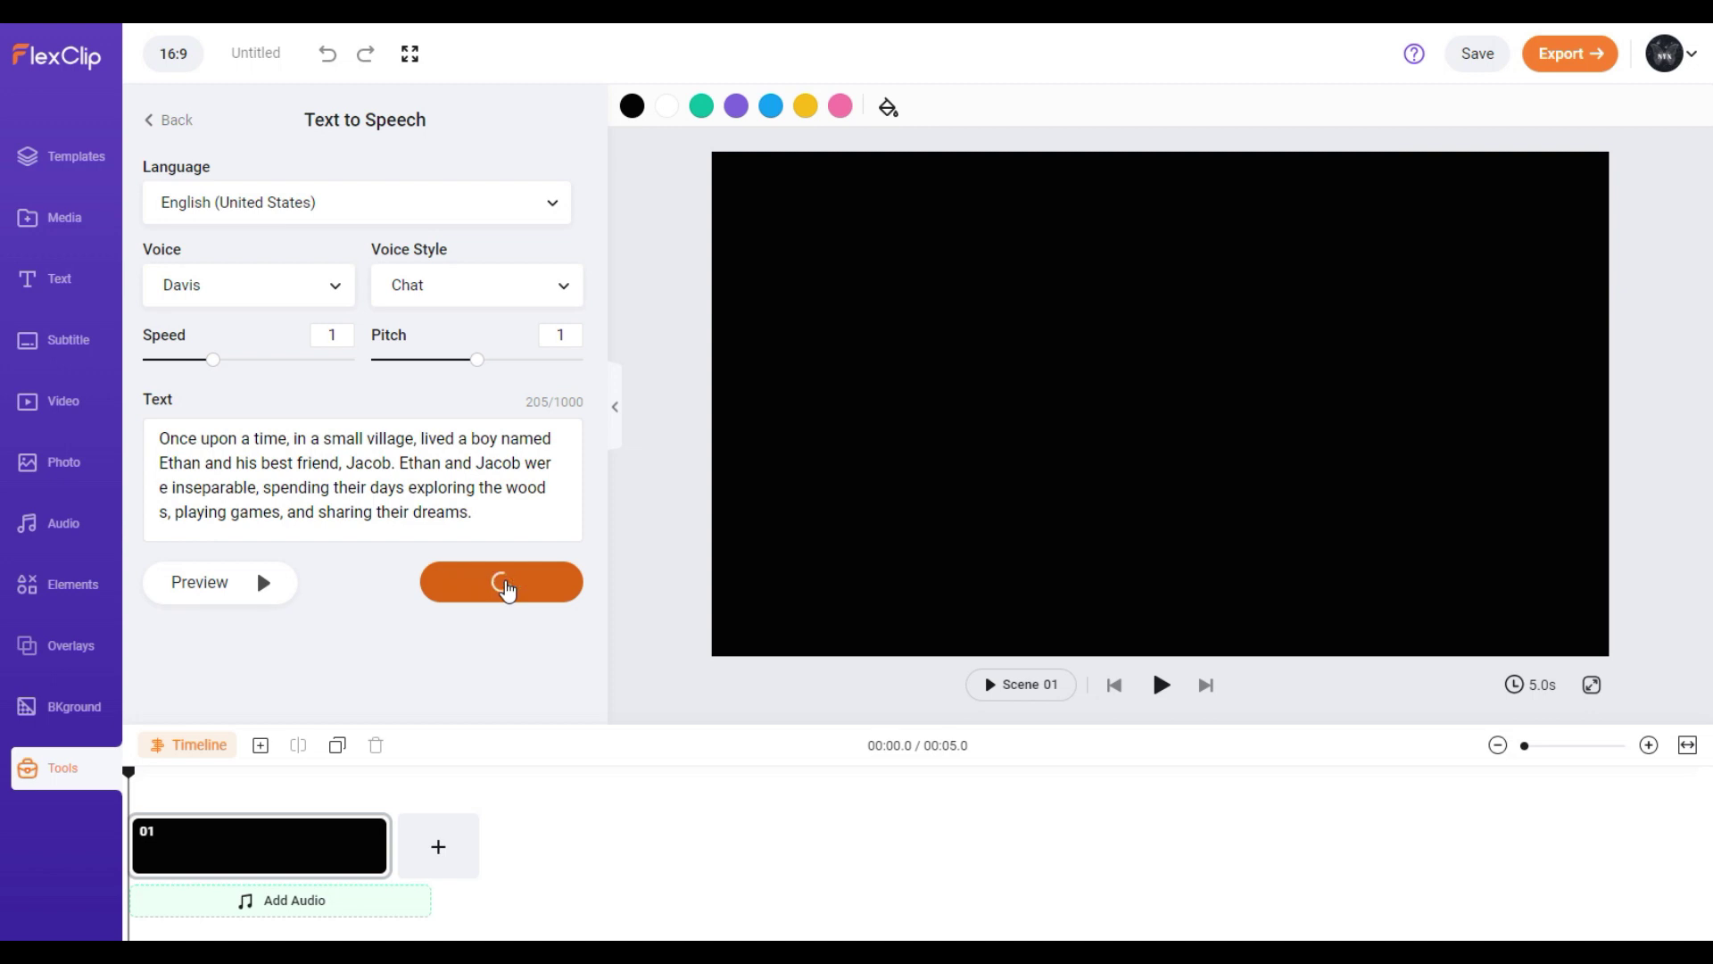
pyautogui.press('Return')
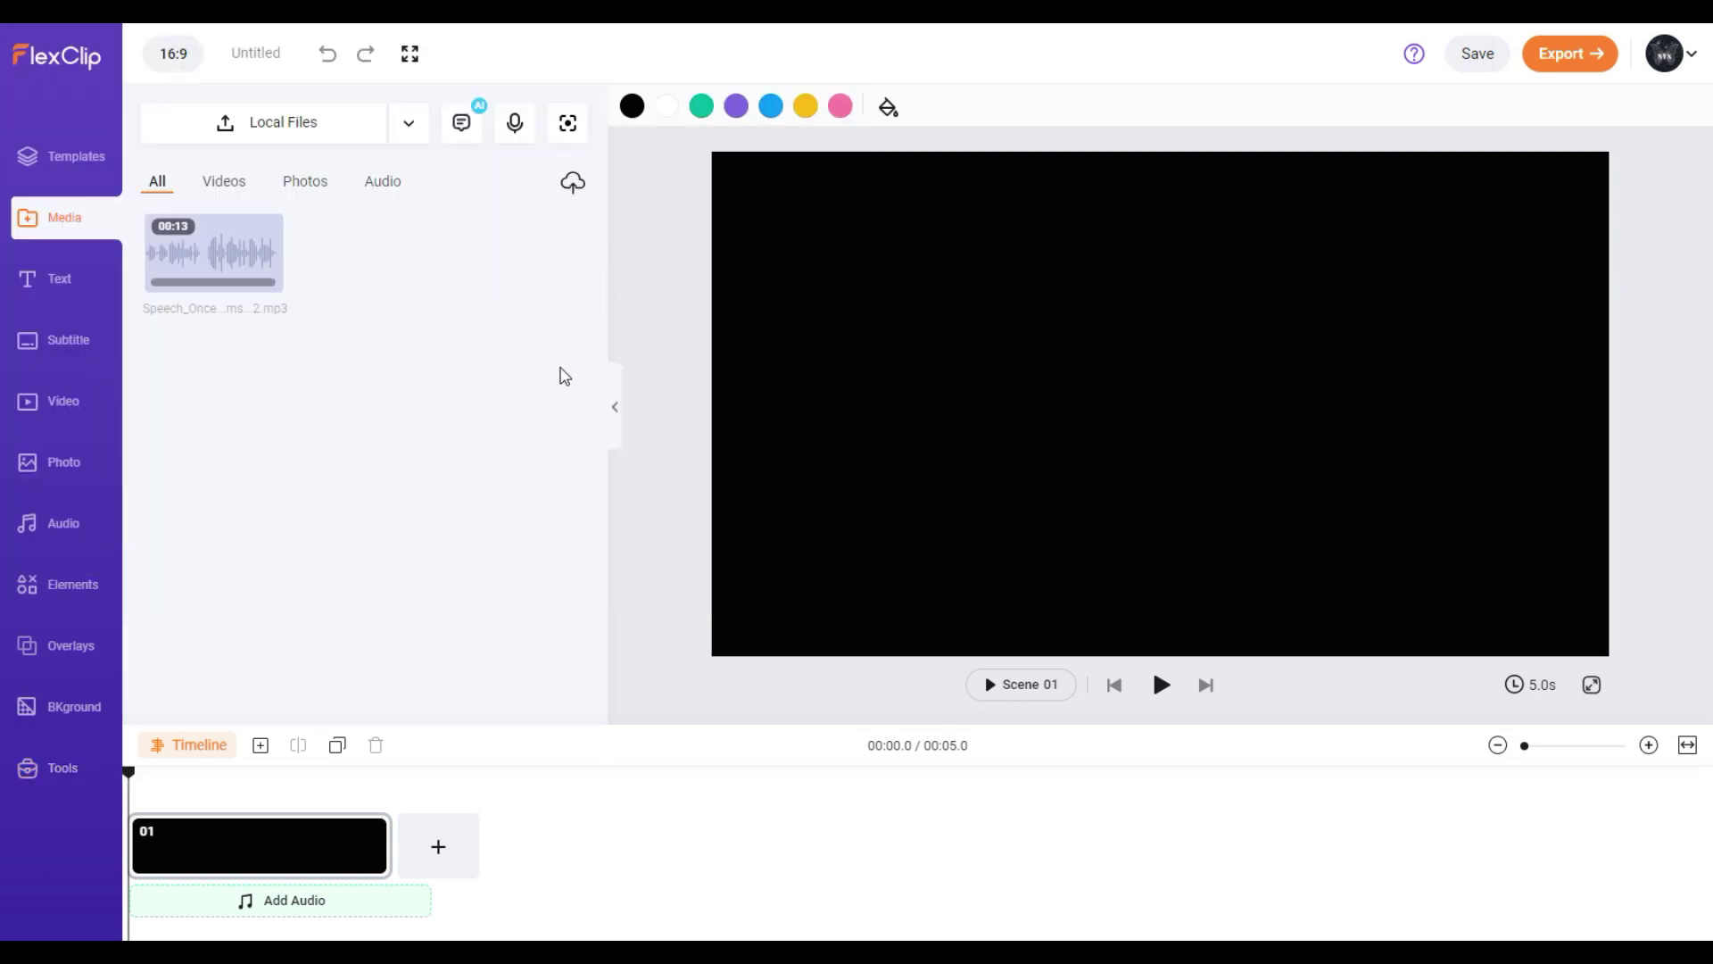
# Step: Add the Davis narration to the timeline, stretch scene 01 to 13.2 s, and preview it
pyautogui.click(267, 277)
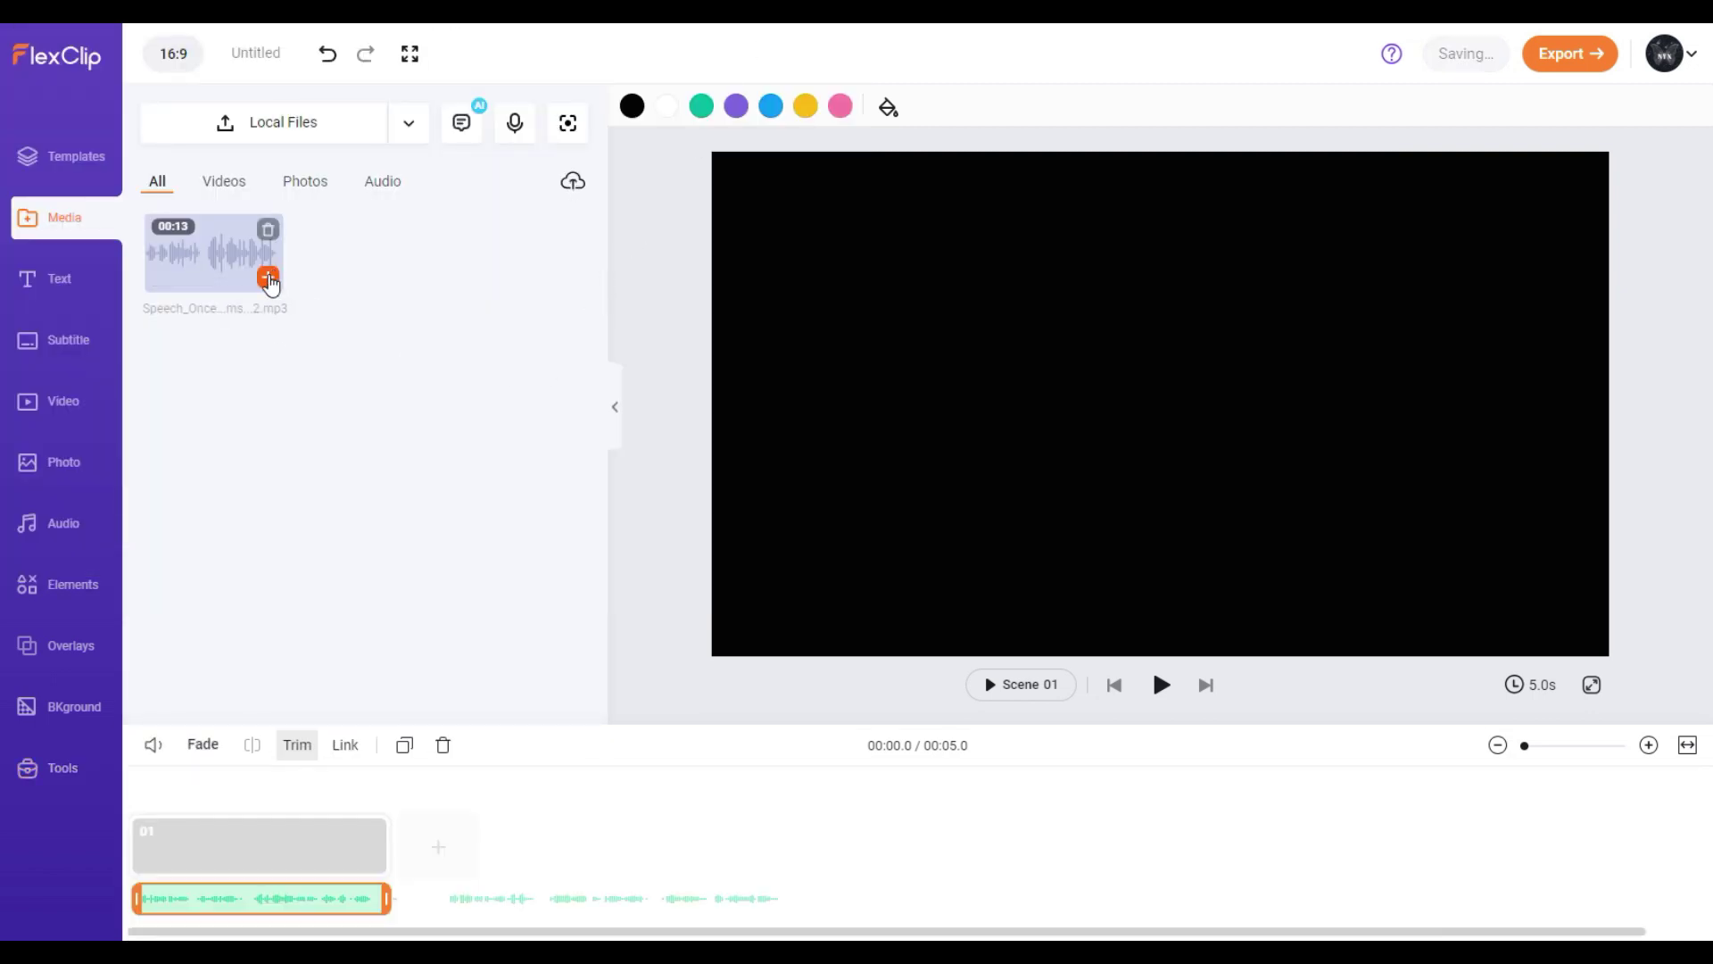
pyautogui.moveTo(385, 845); pyautogui.dragTo(825, 935)
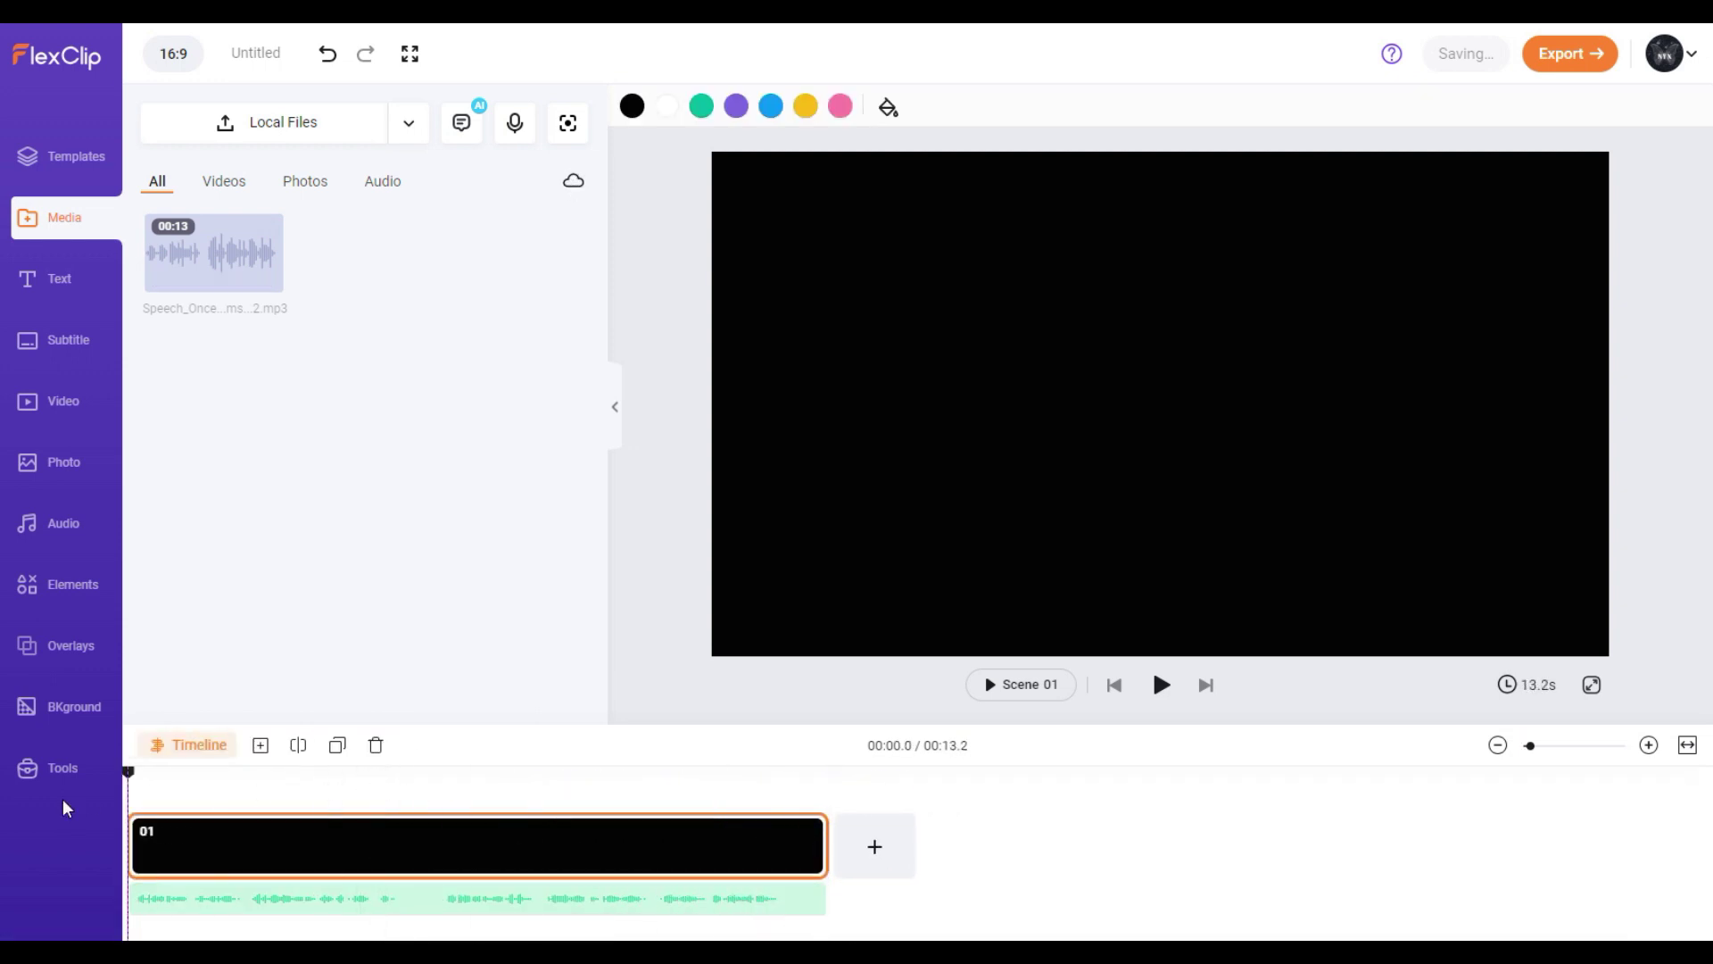
pyautogui.click(1362, 933)
pyautogui.click(1160, 685)
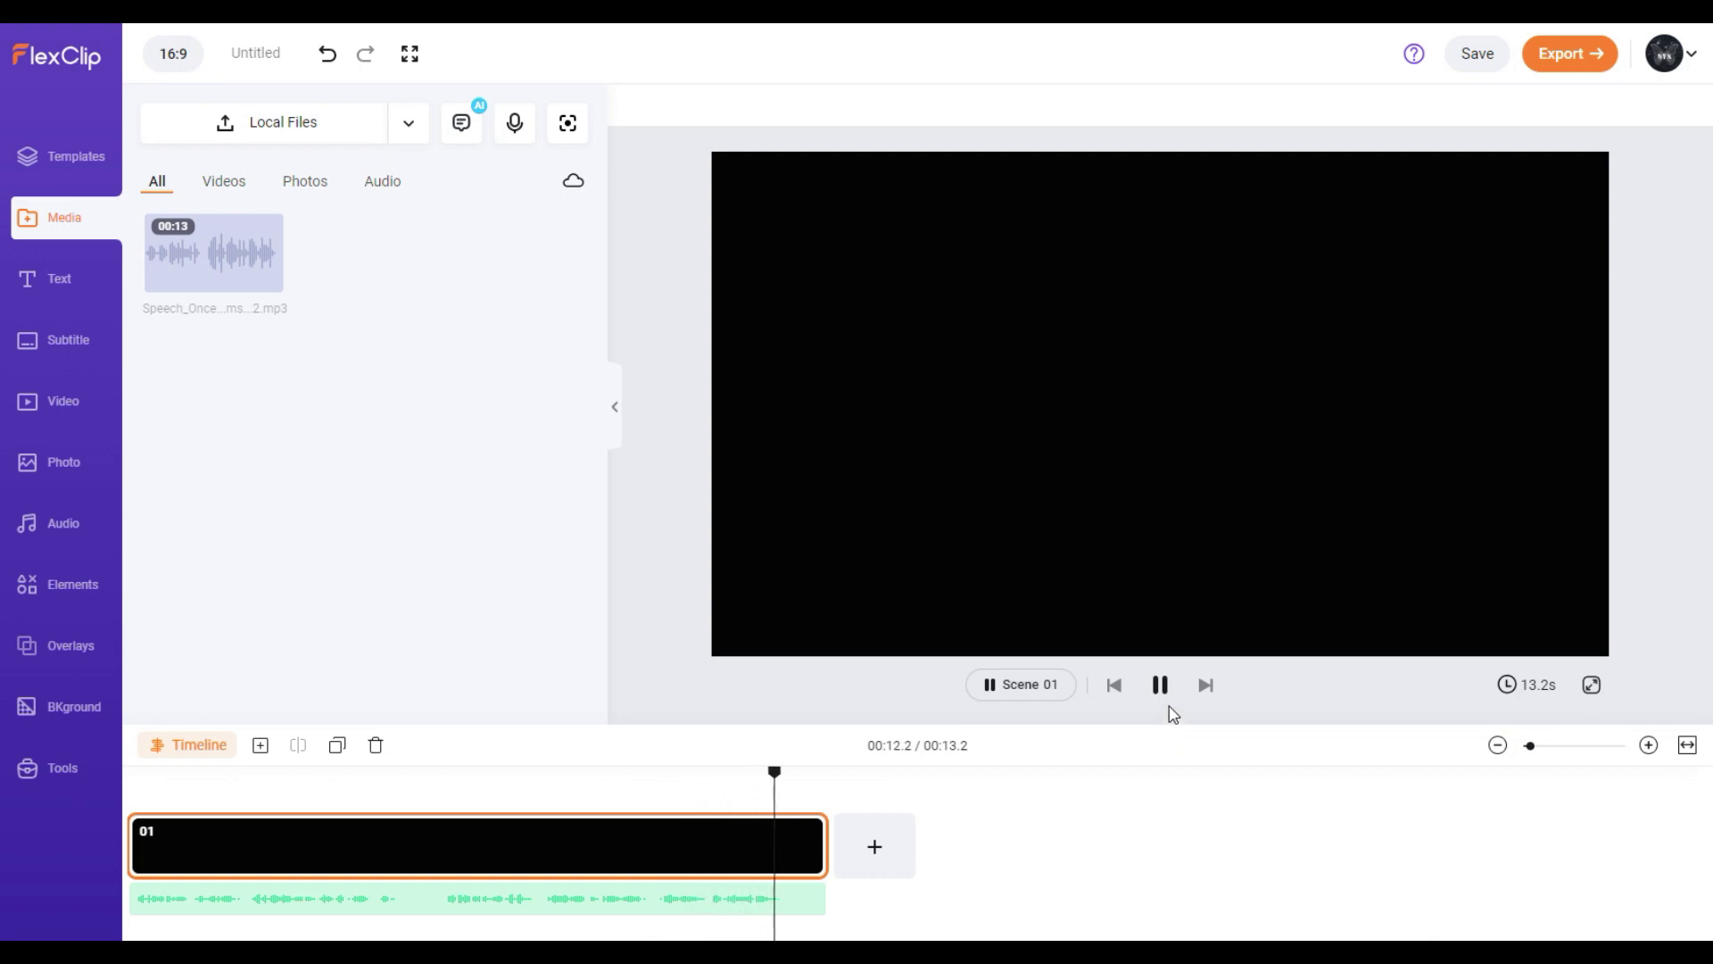
pyautogui.click(1160, 685)
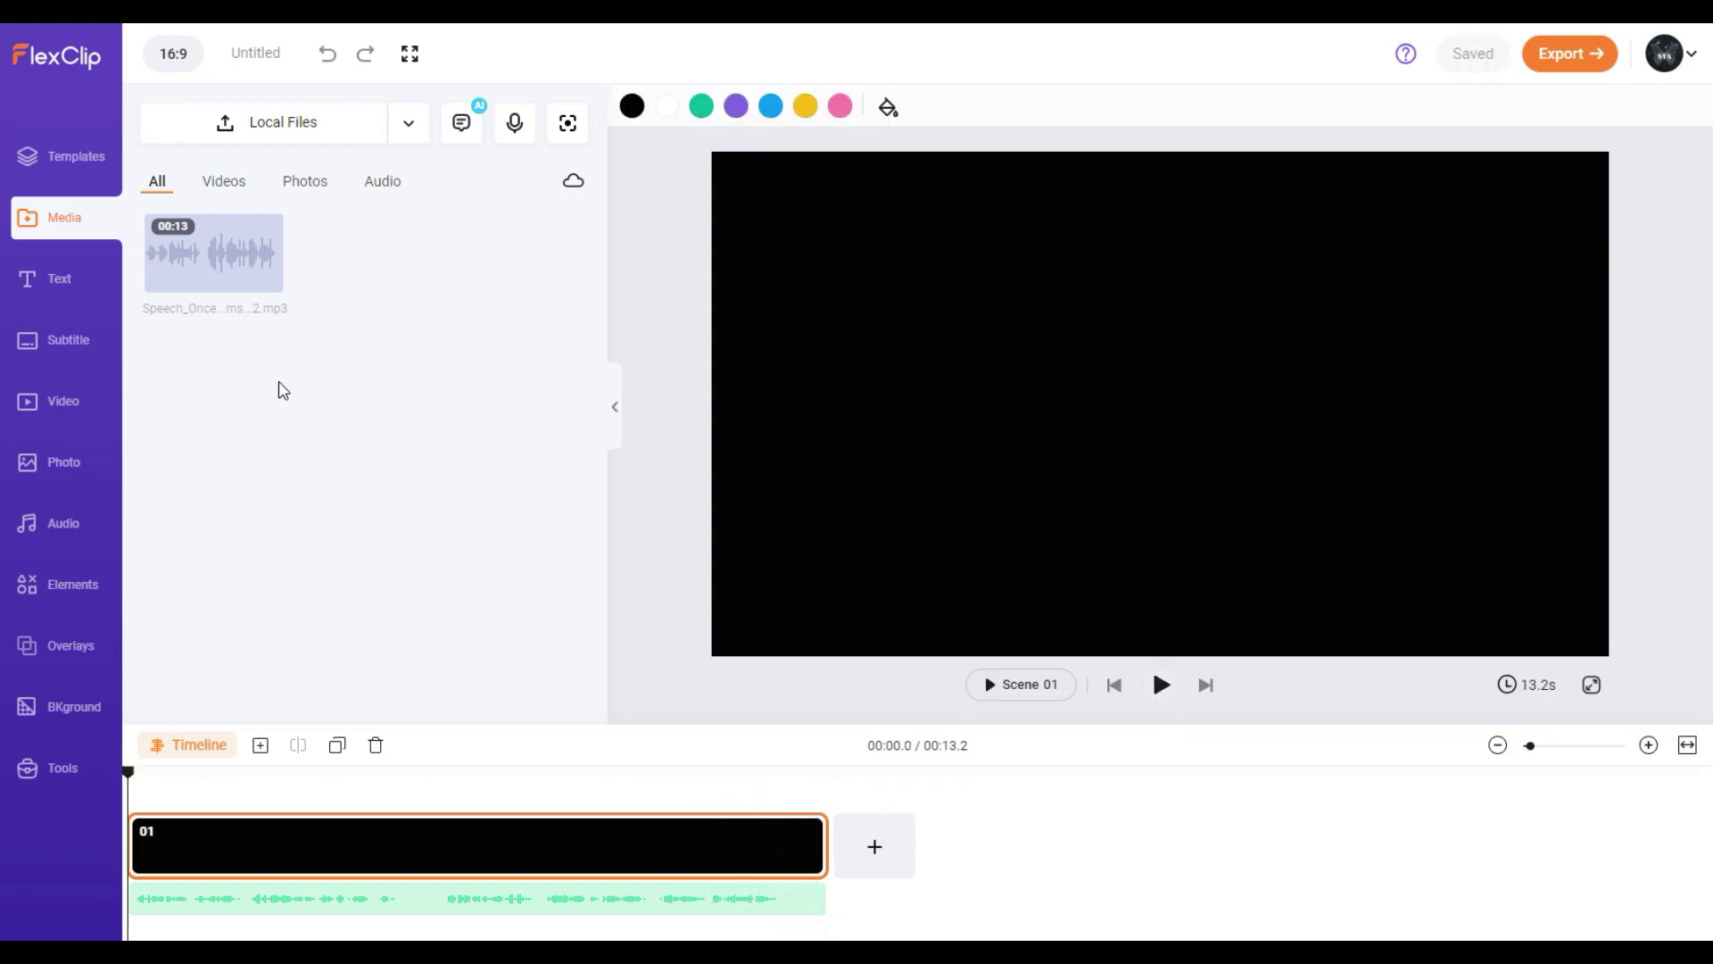
# Step: Upload the two boy character jpgs and set background.jpg as scene 01
pyautogui.moveTo(629, 596); pyautogui.dragTo(354, 408)
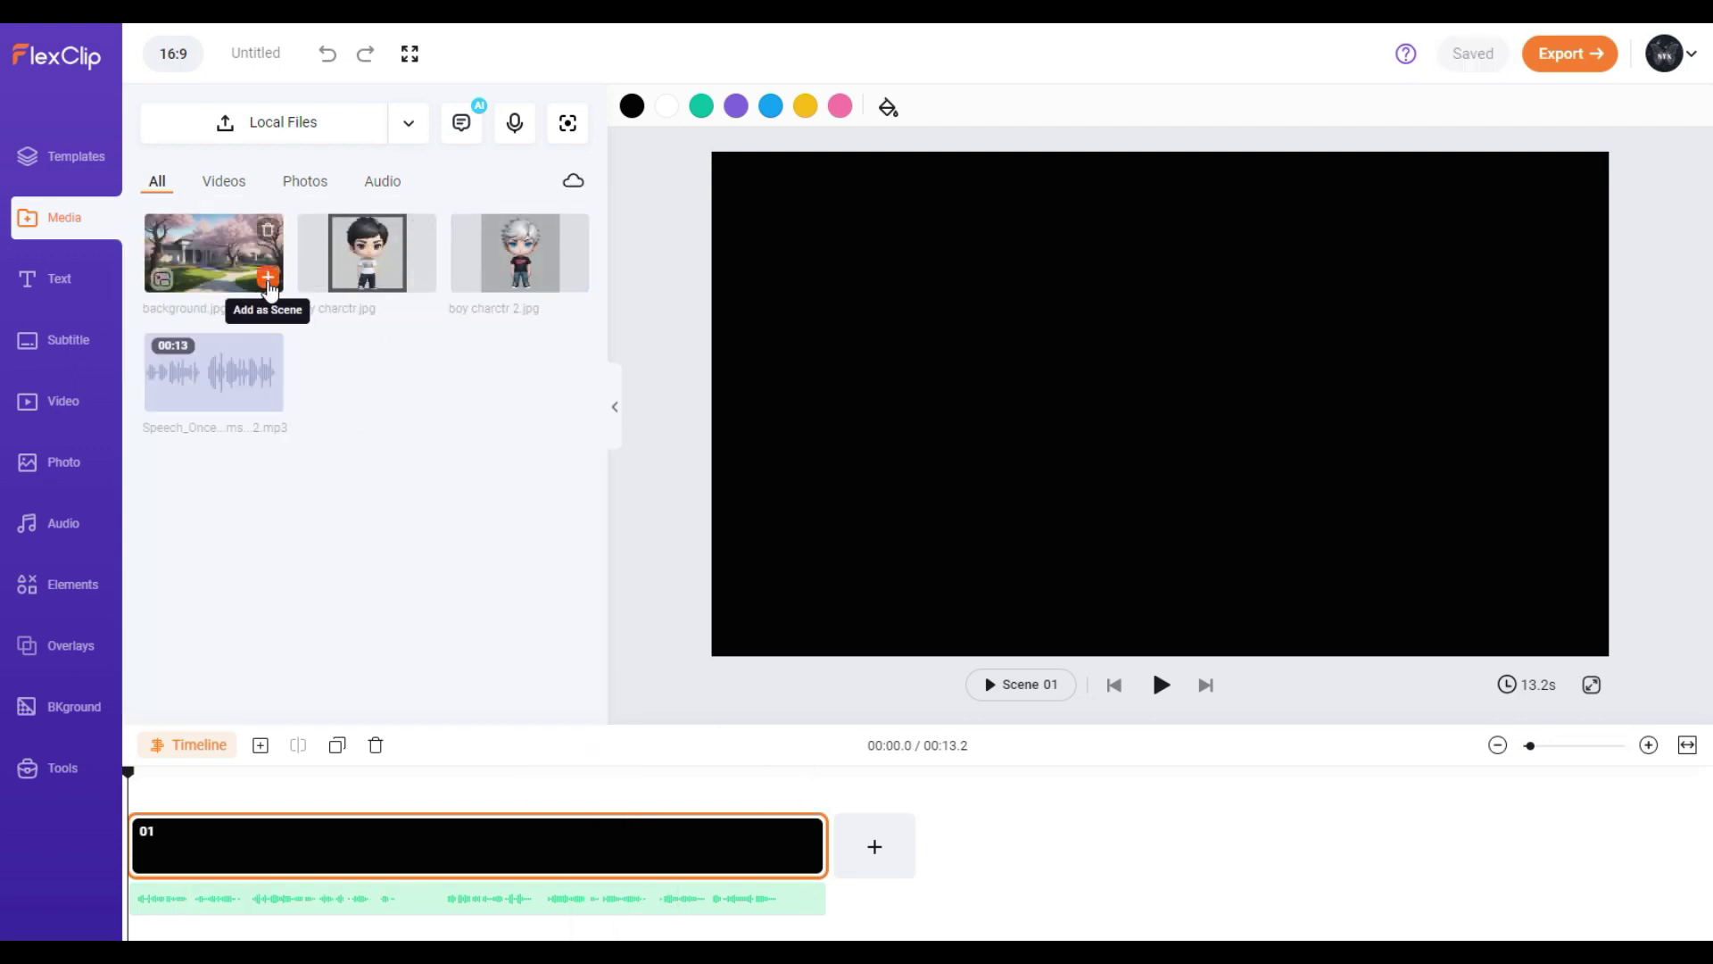
pyautogui.click(266, 279)
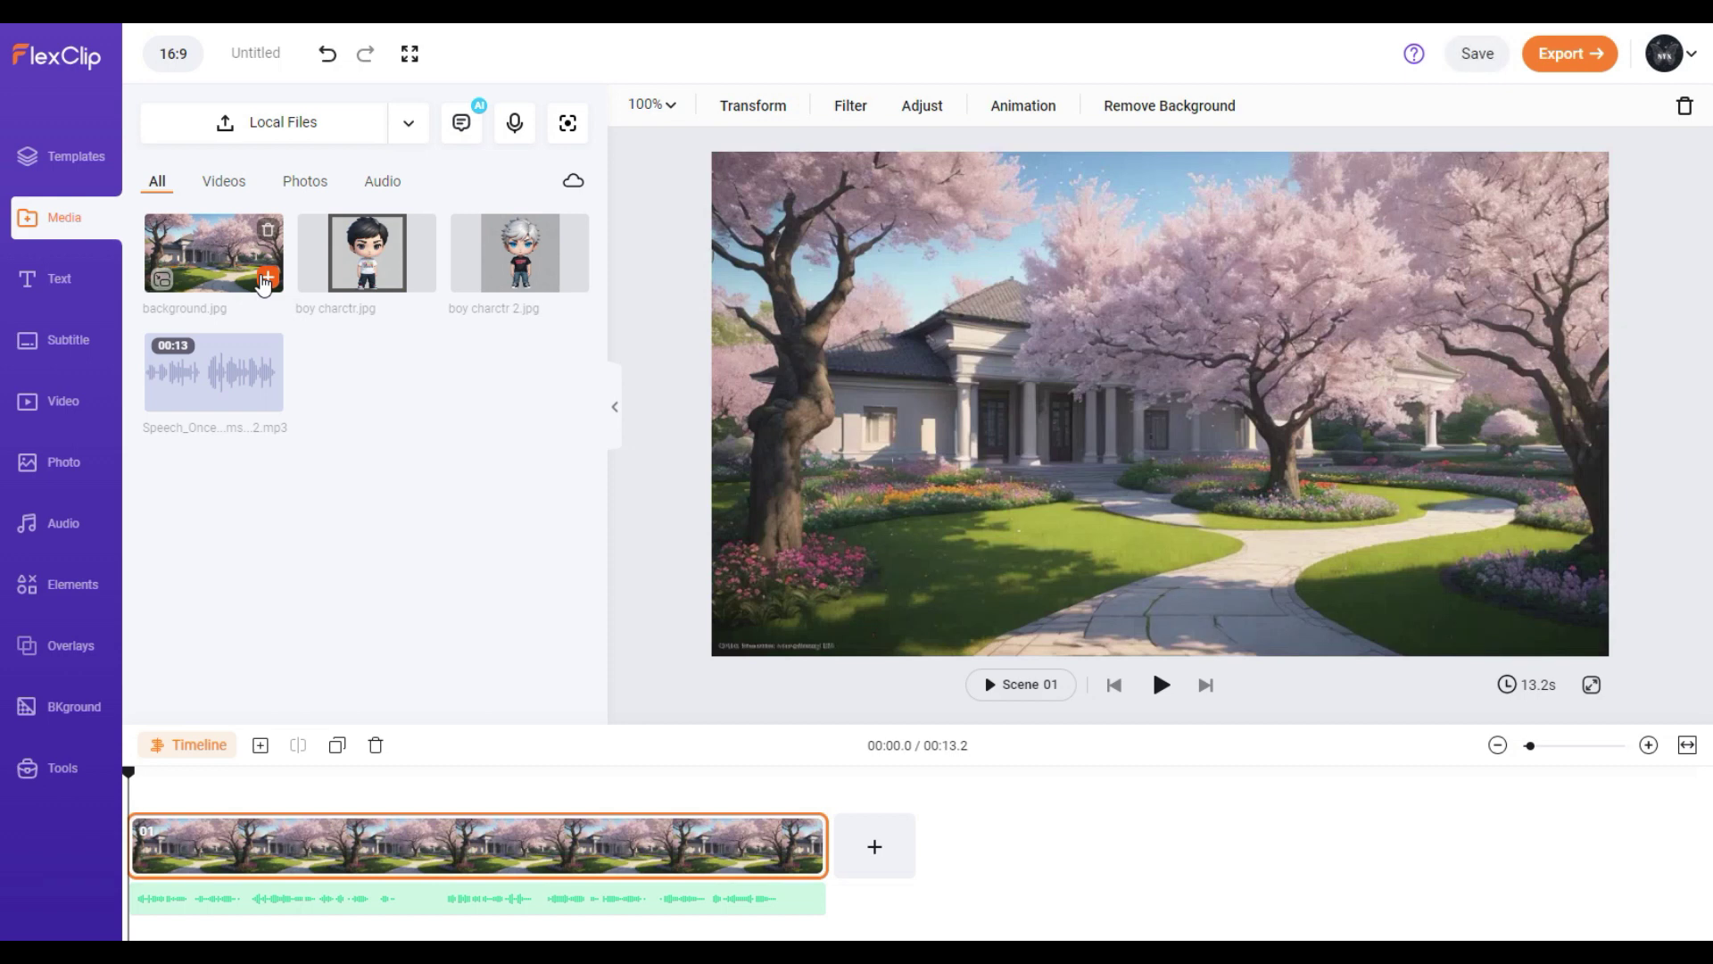
# Step: Layer boy charctr.jpg and boy charctr 2.jpg over the garden, moving the white-haired boy left
pyautogui.moveTo(318, 286)
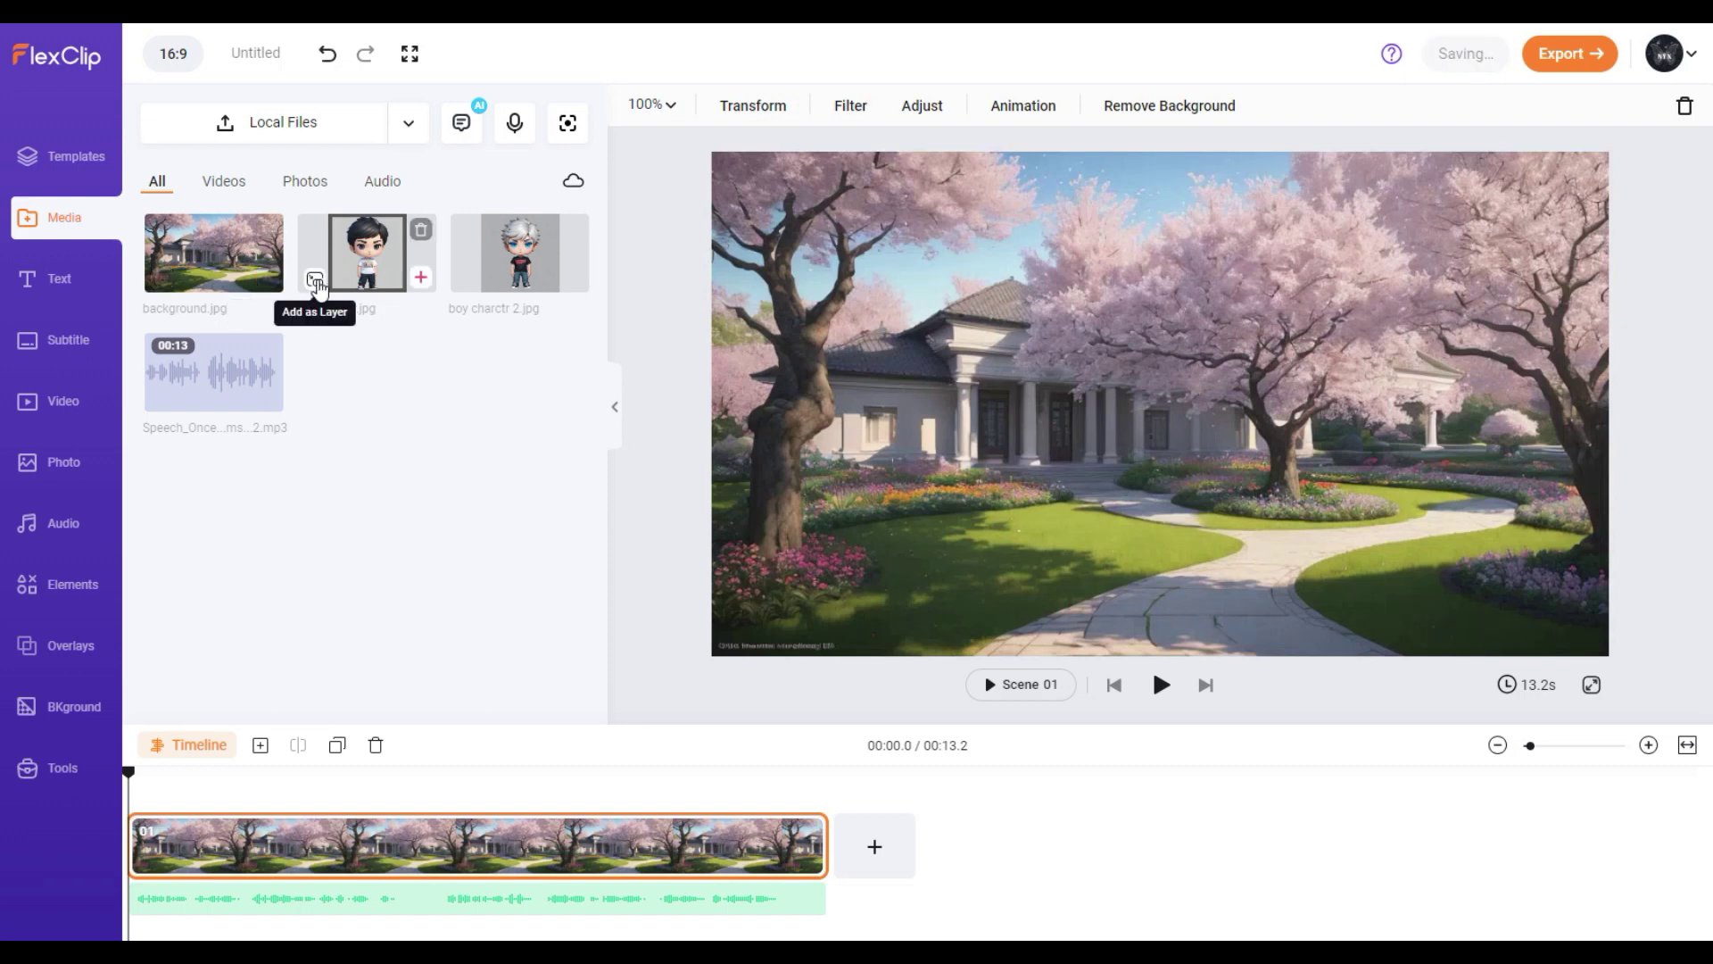
pyautogui.click(316, 281)
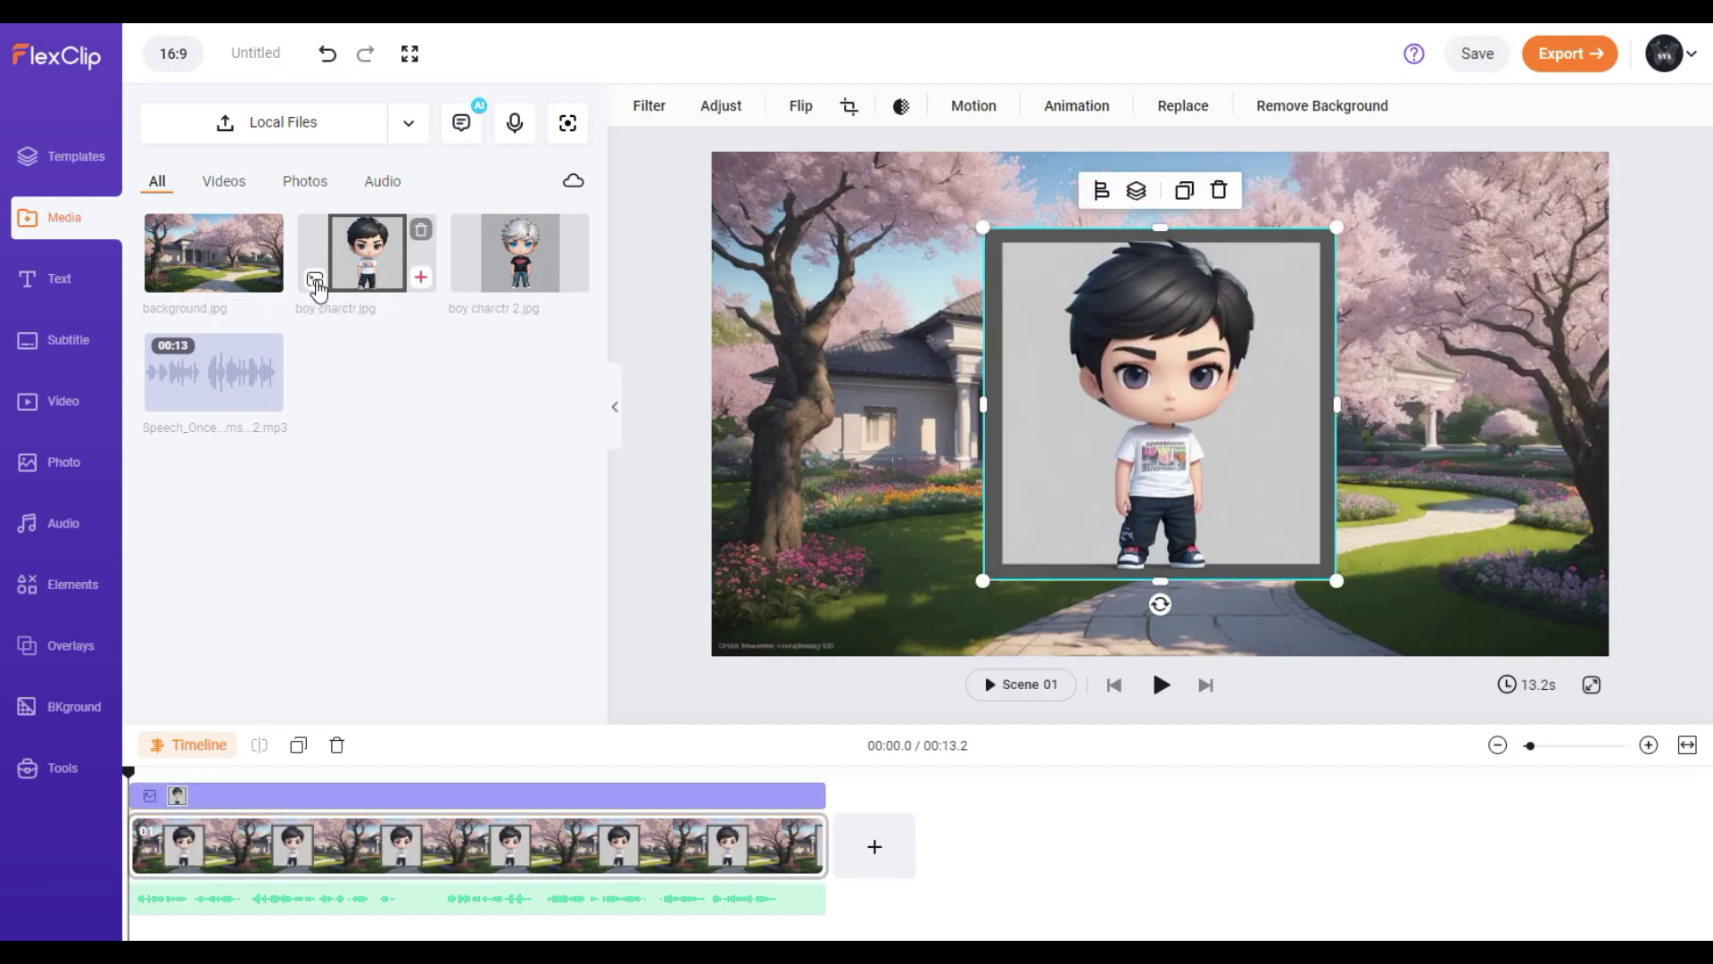
pyautogui.click(466, 281)
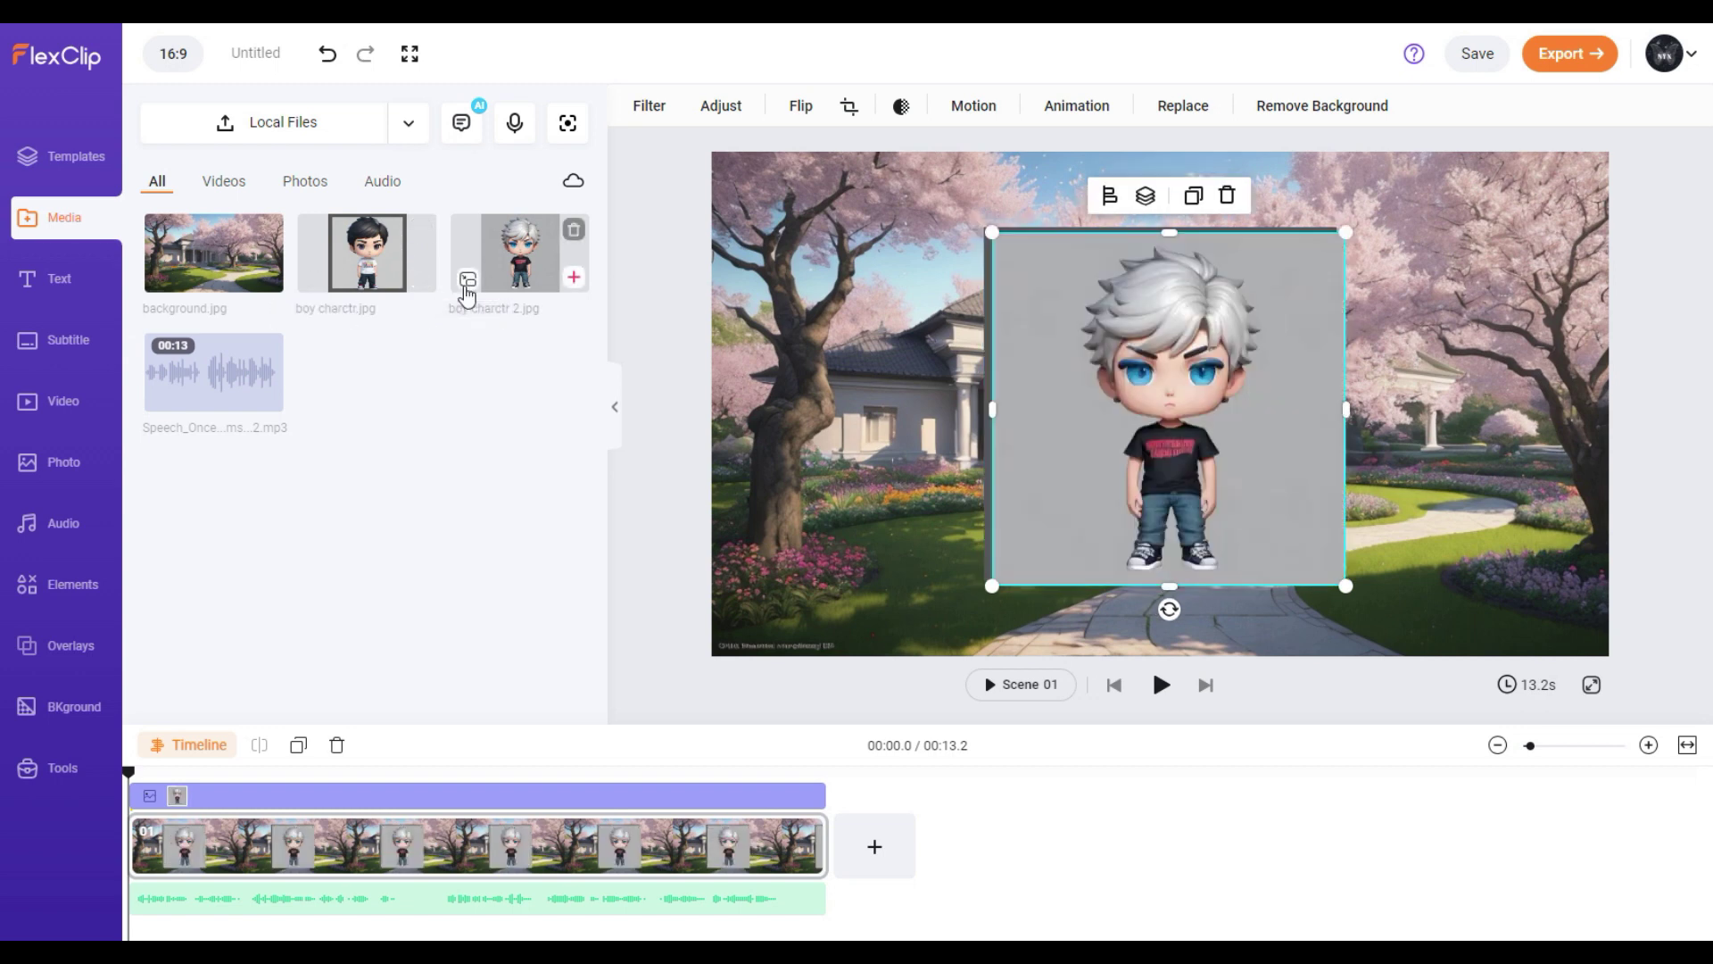
pyautogui.moveTo(1275, 424); pyautogui.dragTo(886, 529)
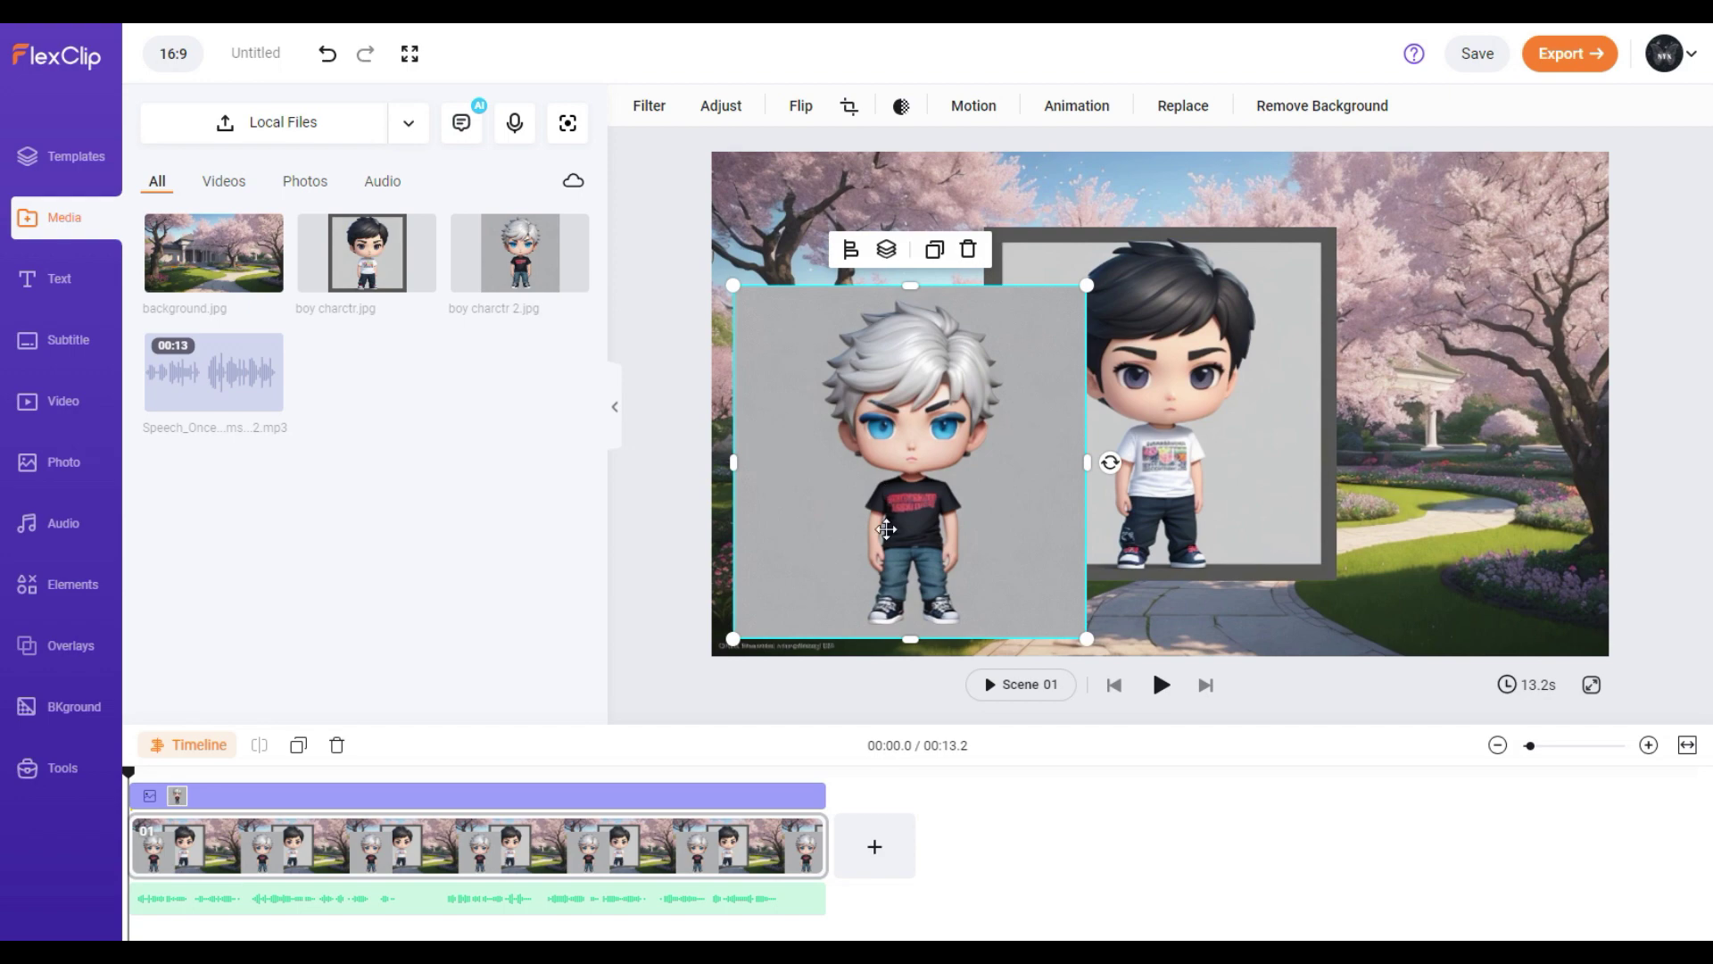
# Step: Remove the white-haired boy's grey background and keep the cutout version
pyautogui.click(1333, 113)
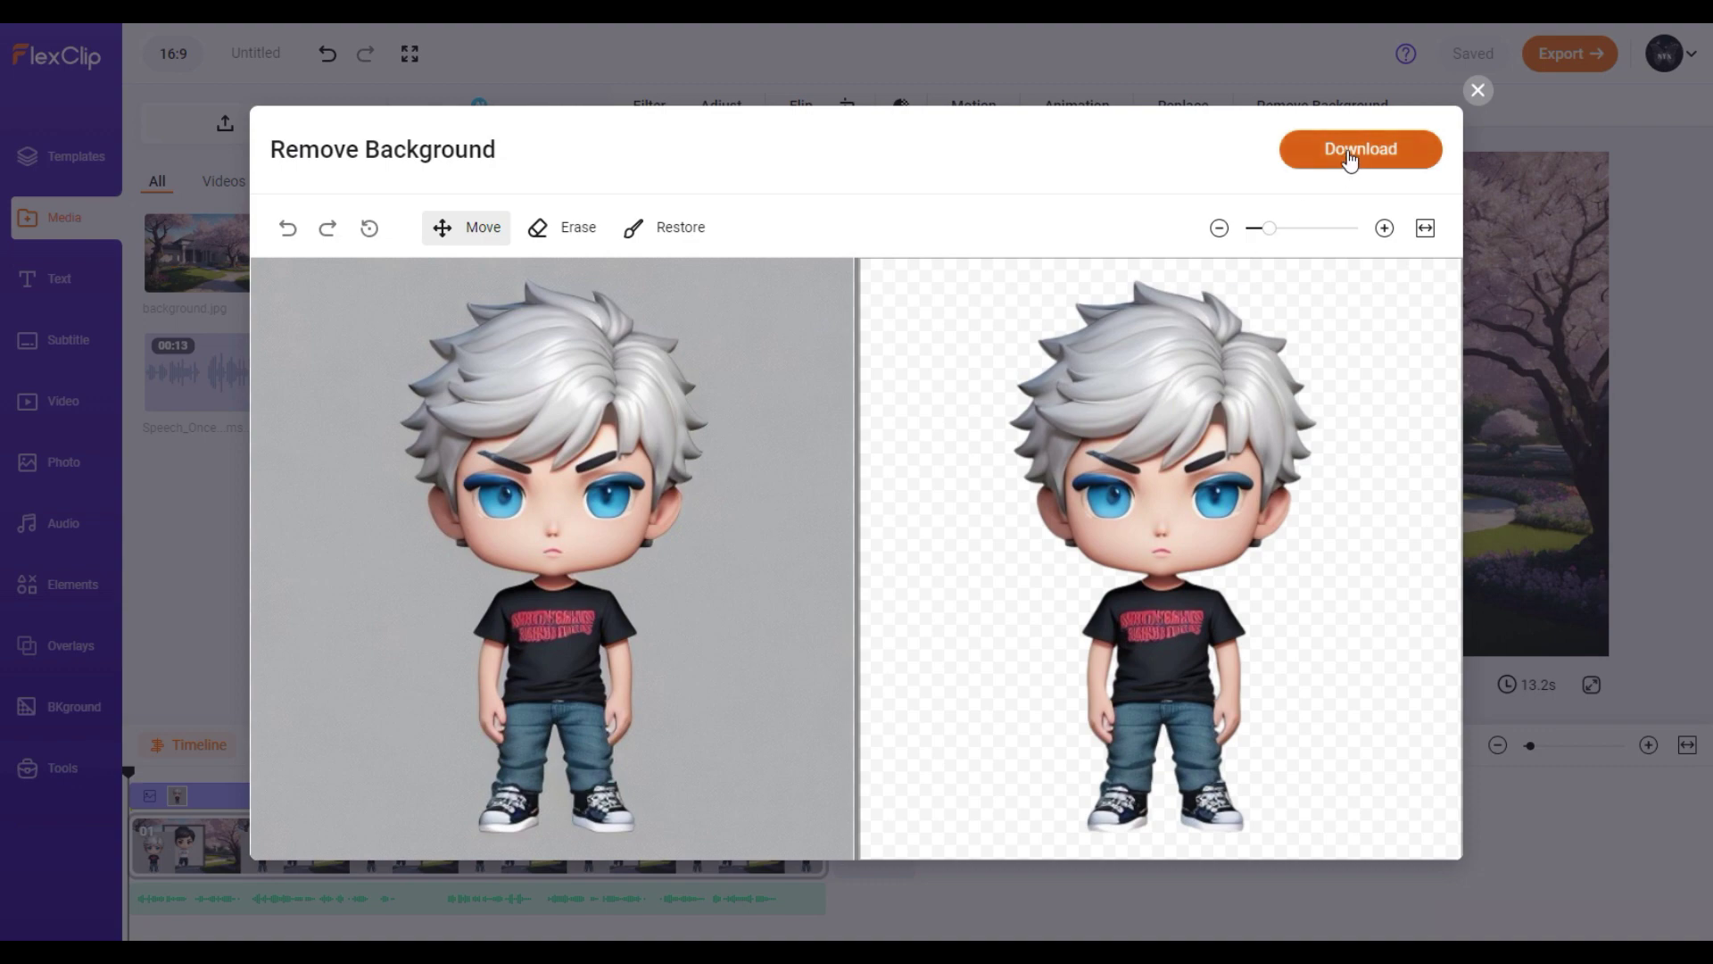
pyautogui.click(1349, 158)
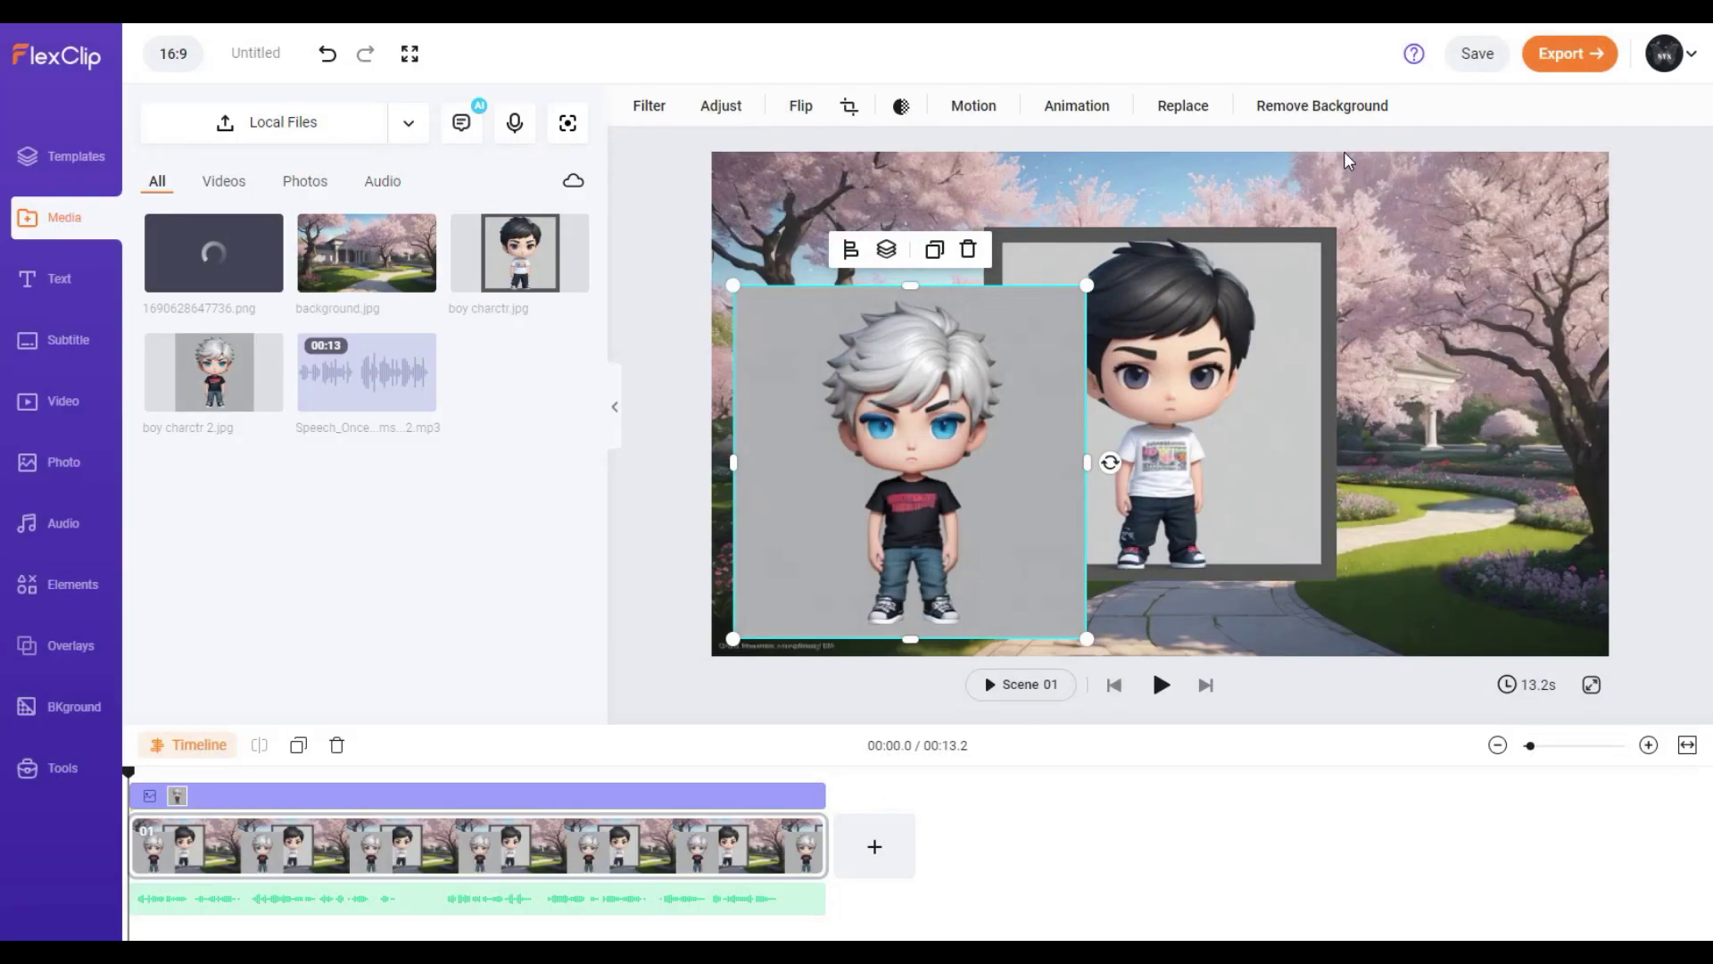
# Step: Cut out the dark-haired boy's background, then move the white-haired boy to the garden's right side
pyautogui.click(1157, 437)
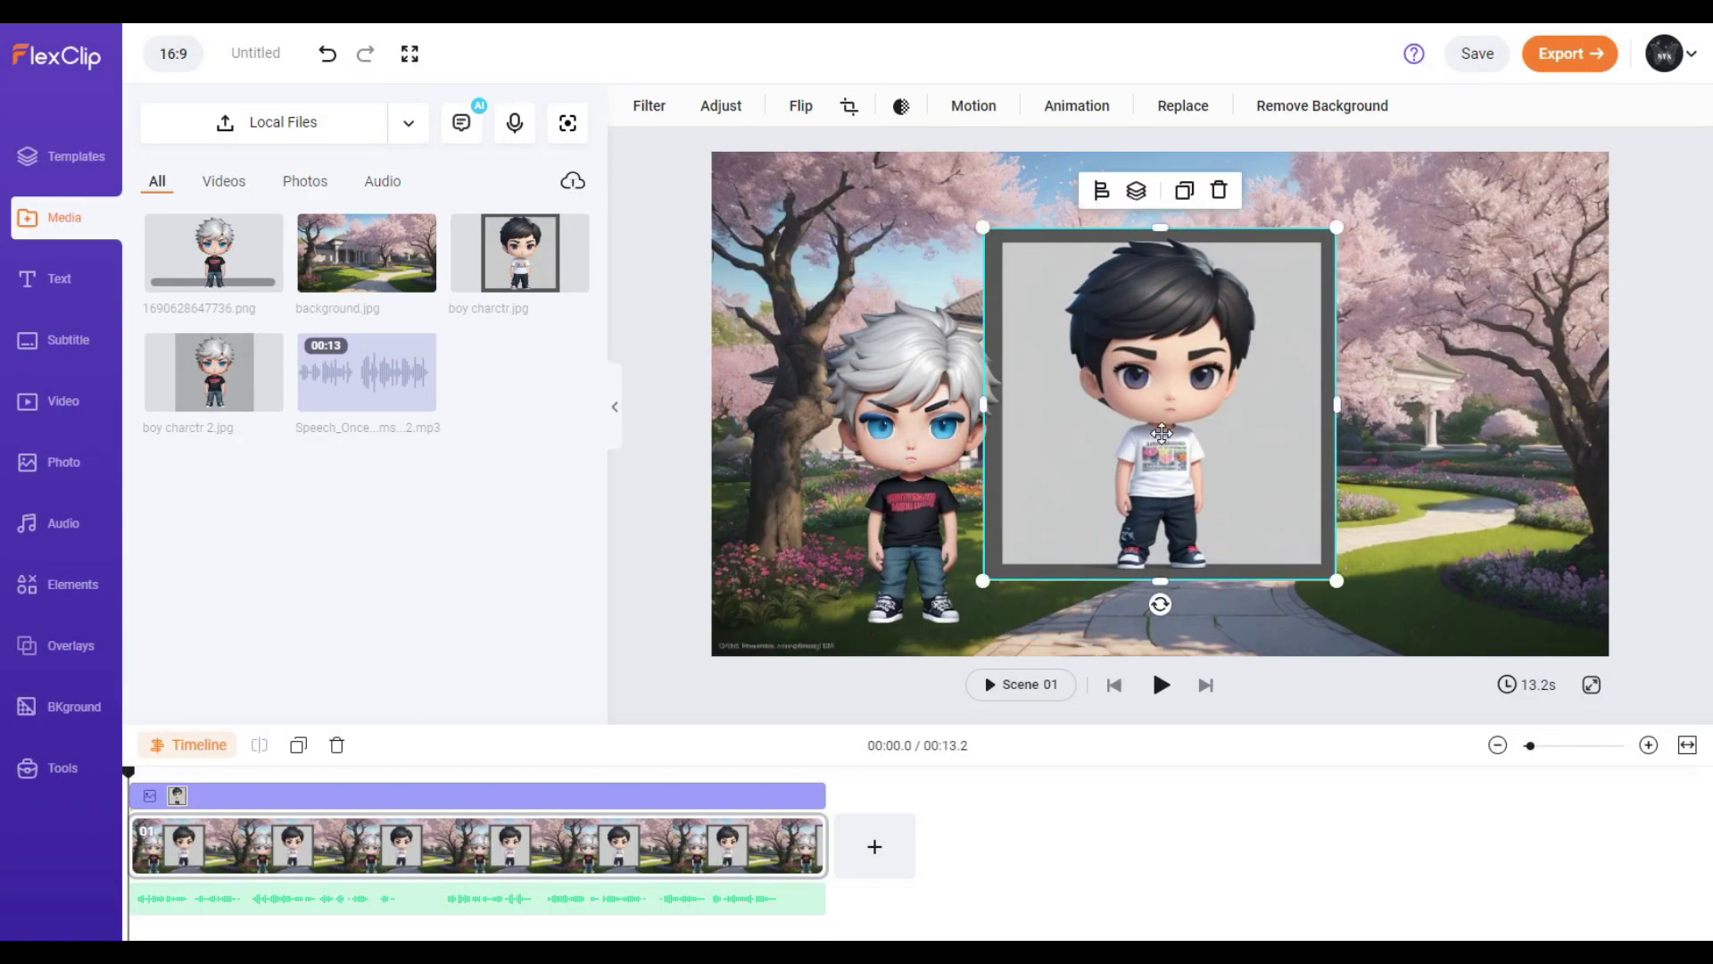
pyautogui.click(1304, 107)
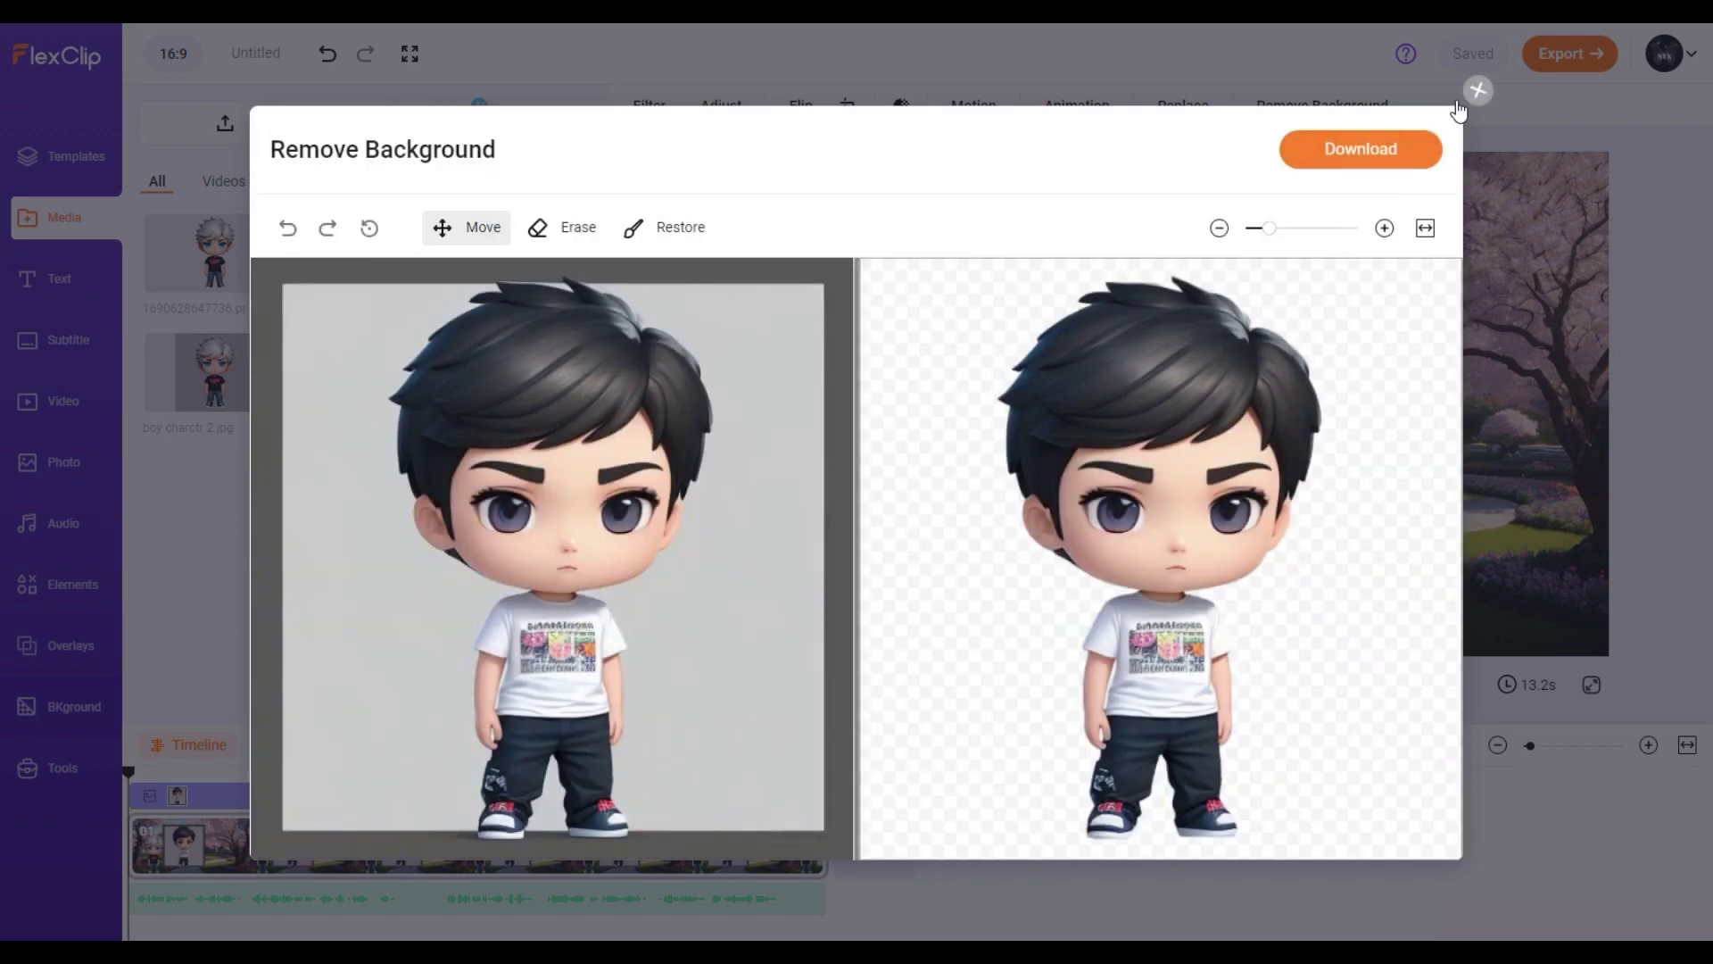
pyautogui.click(1370, 150)
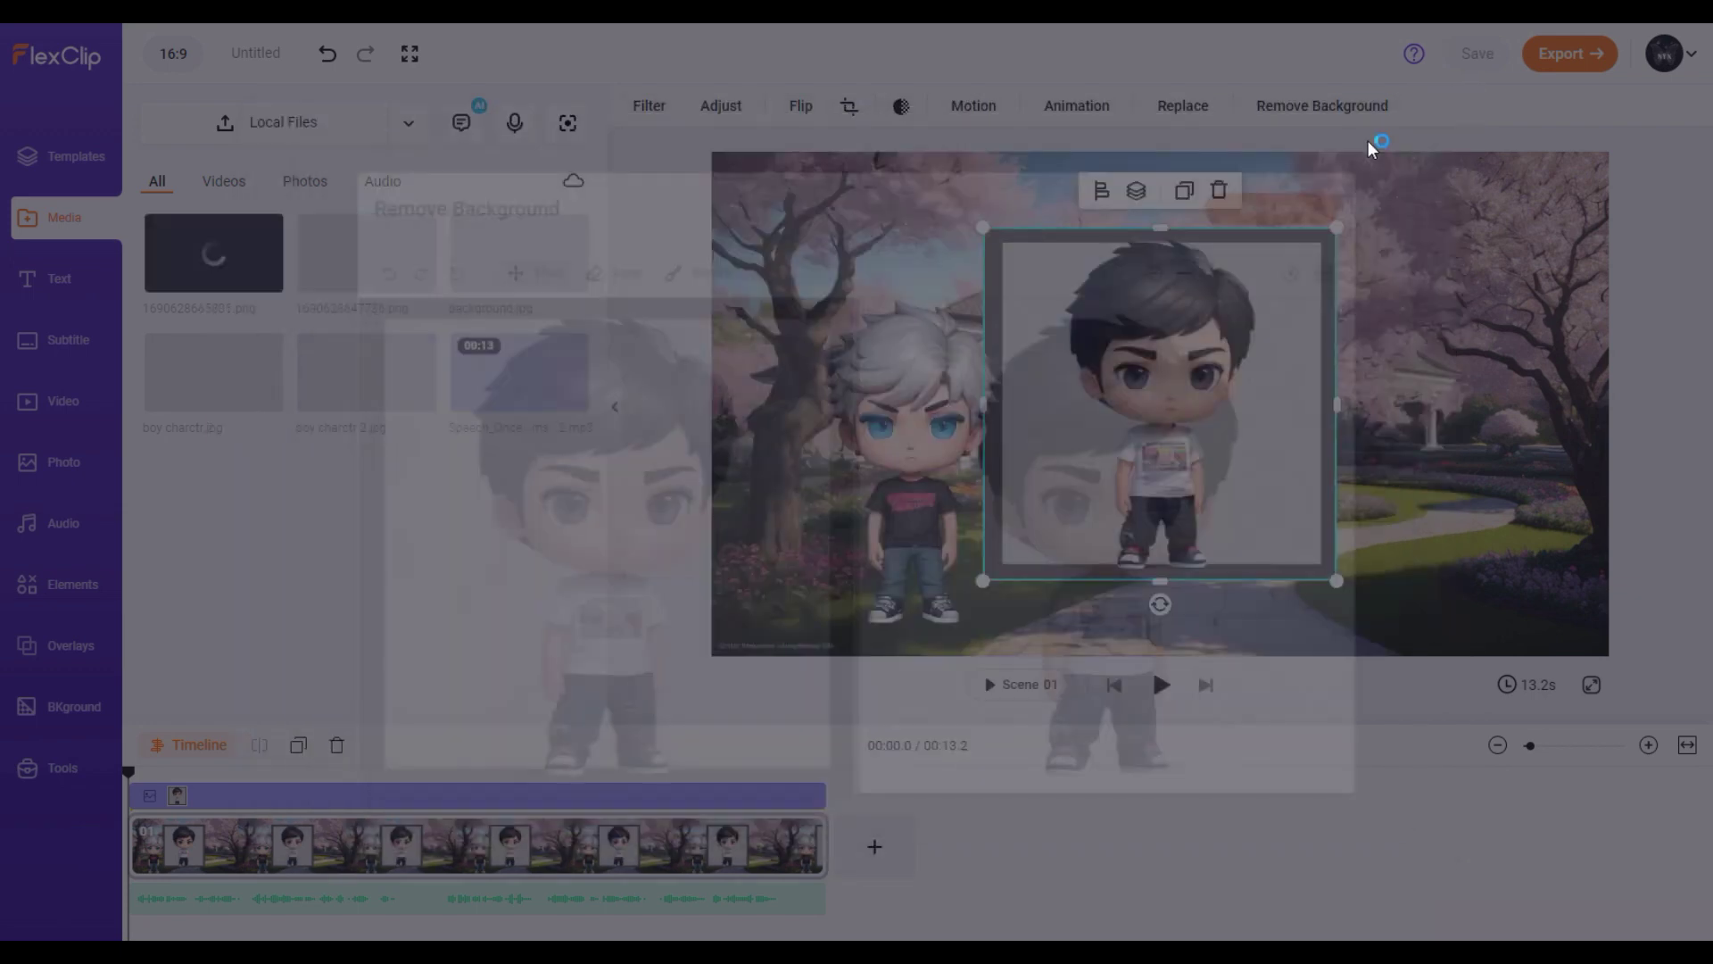
pyautogui.moveTo(917, 488); pyautogui.dragTo(1407, 496)
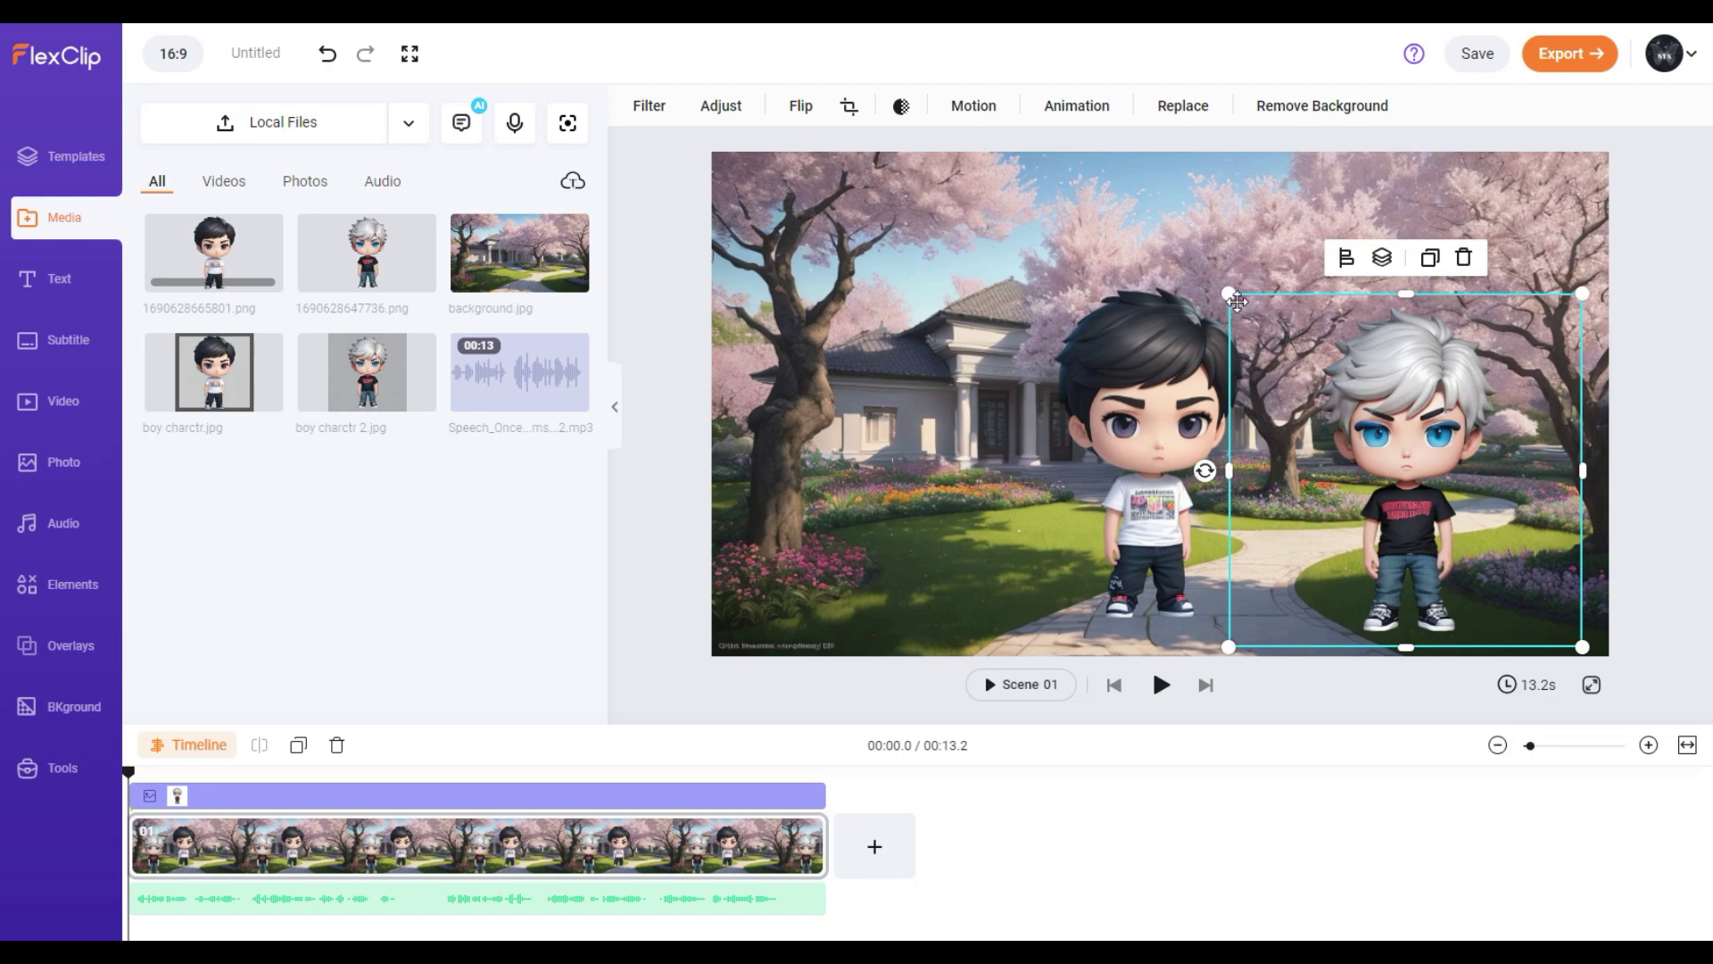
# Step: Shrink both boys and place the dark-haired boy higher on the left
pyautogui.moveTo(1230, 295); pyautogui.dragTo(1289, 354)
pyautogui.click(1298, 312)
pyautogui.moveTo(1321, 288); pyautogui.dragTo(1319, 243)
pyautogui.moveTo(1115, 499); pyautogui.dragTo(848, 465)
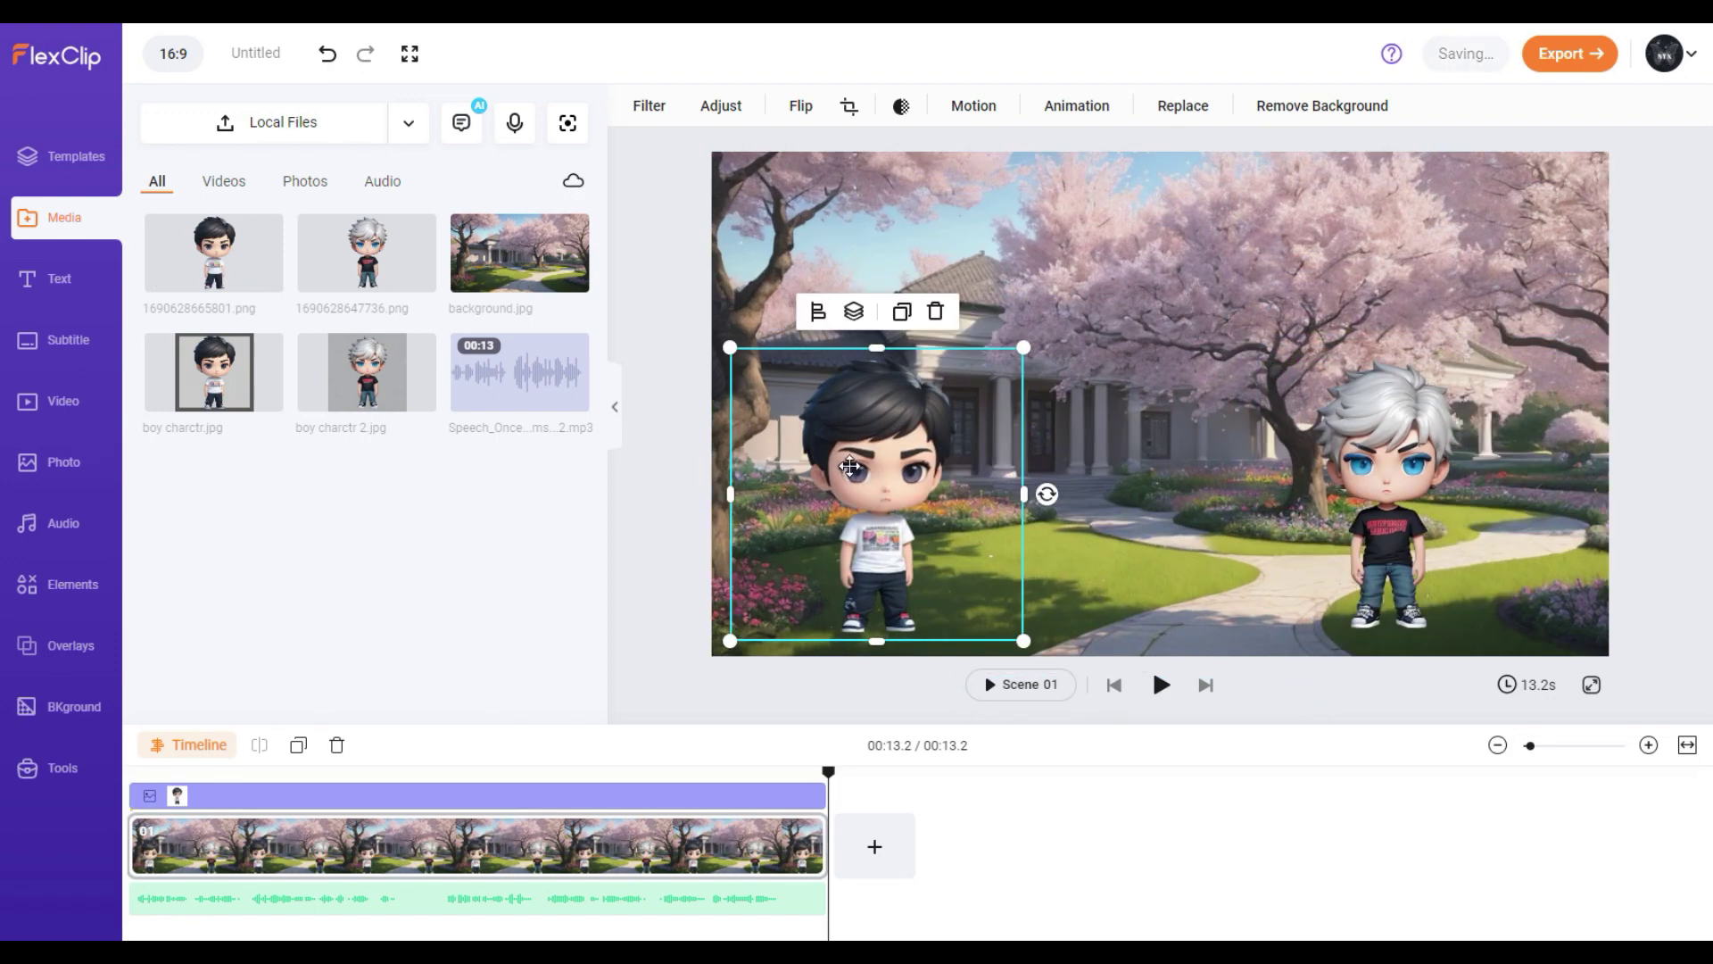
# Step: Select the scene 01 background clip and bring up its Photo Animation options
pyautogui.click(1135, 303)
pyautogui.click(524, 852)
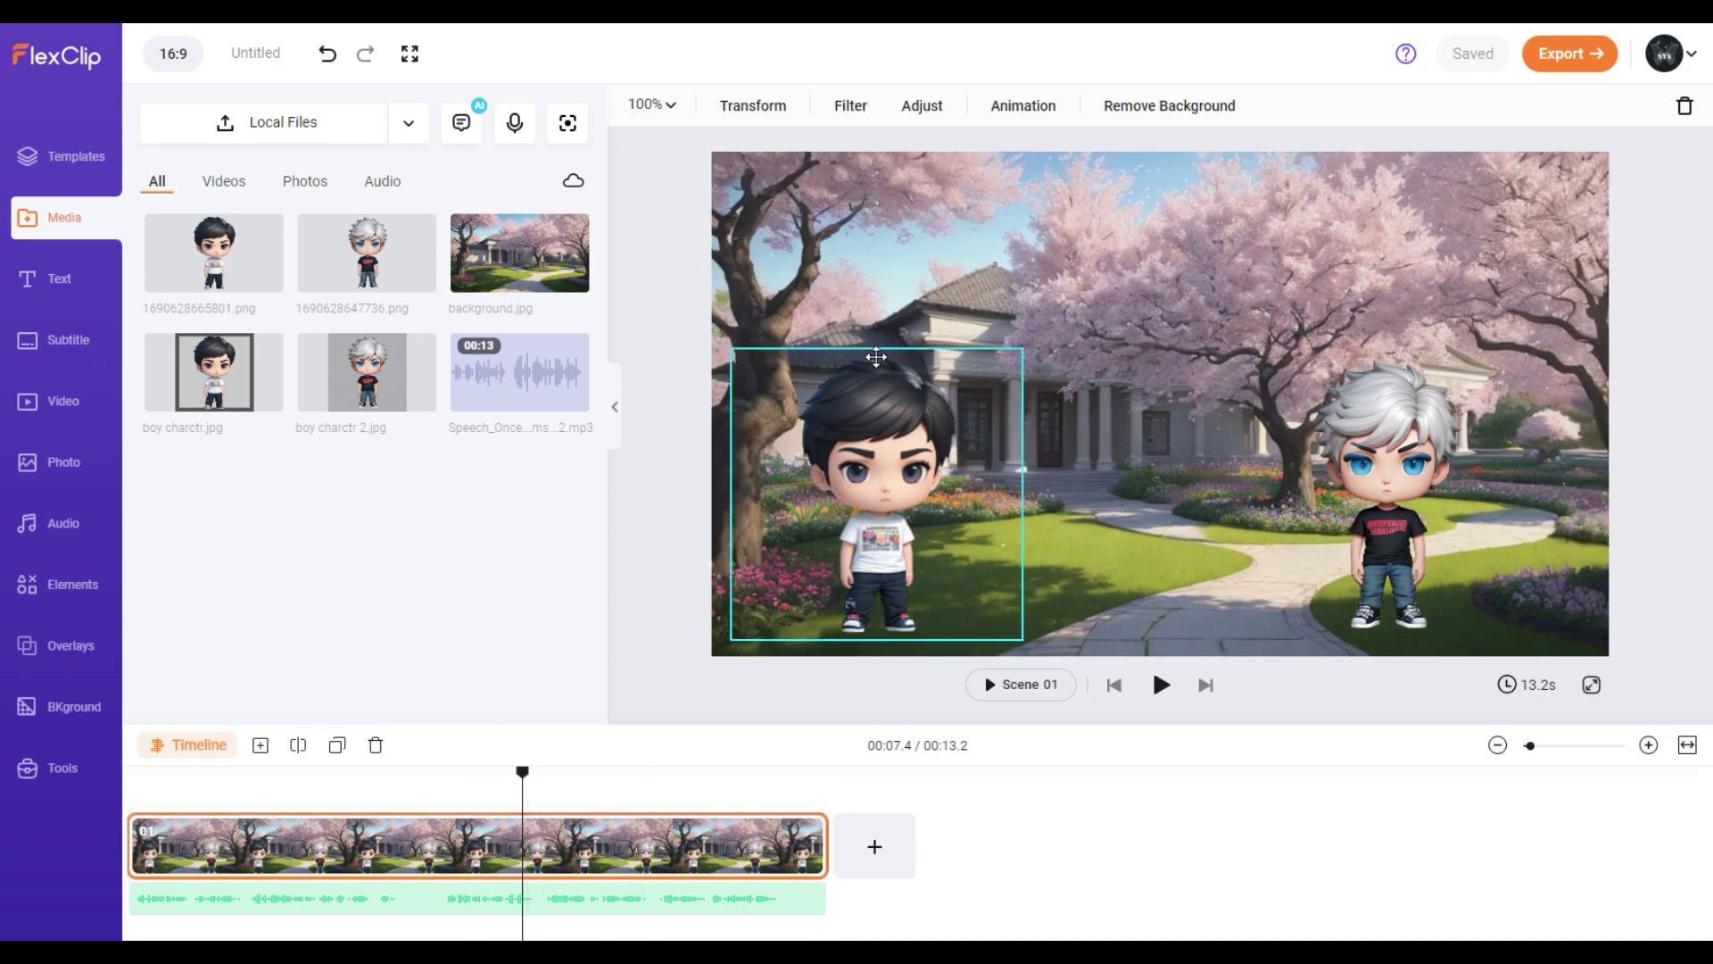
pyautogui.click(1042, 106)
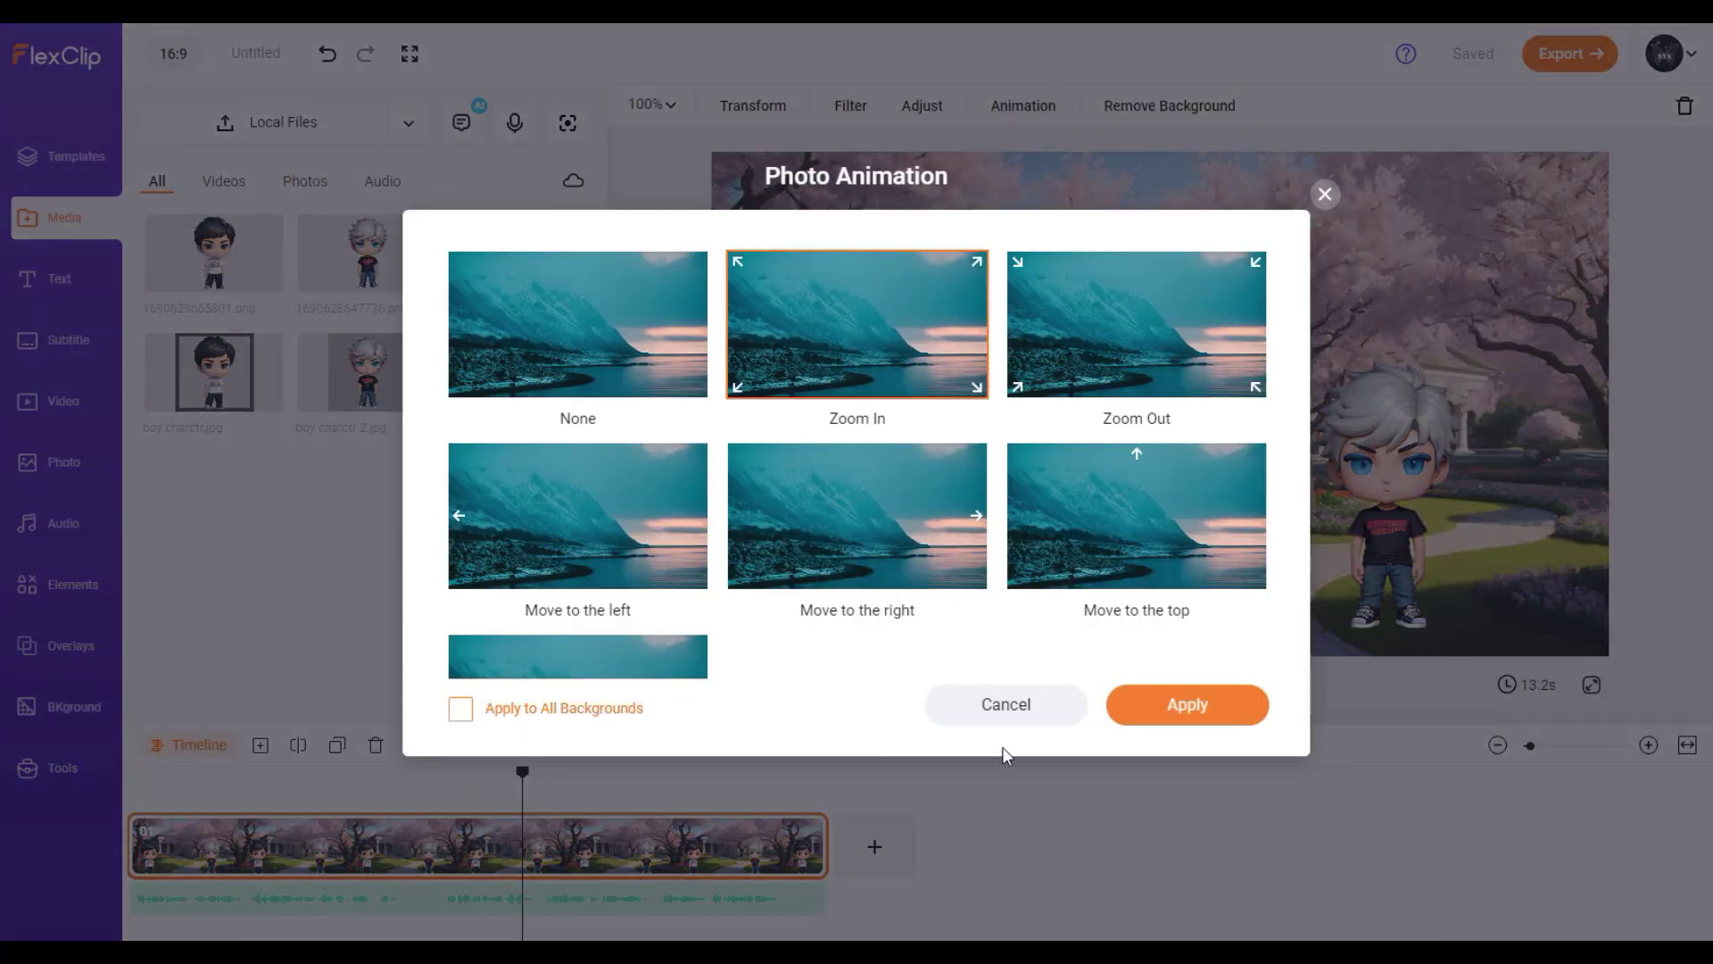
# Step: Apply the Zoom In animation to the garden background, then set the playhead to 00:11.7
pyautogui.click(1237, 709)
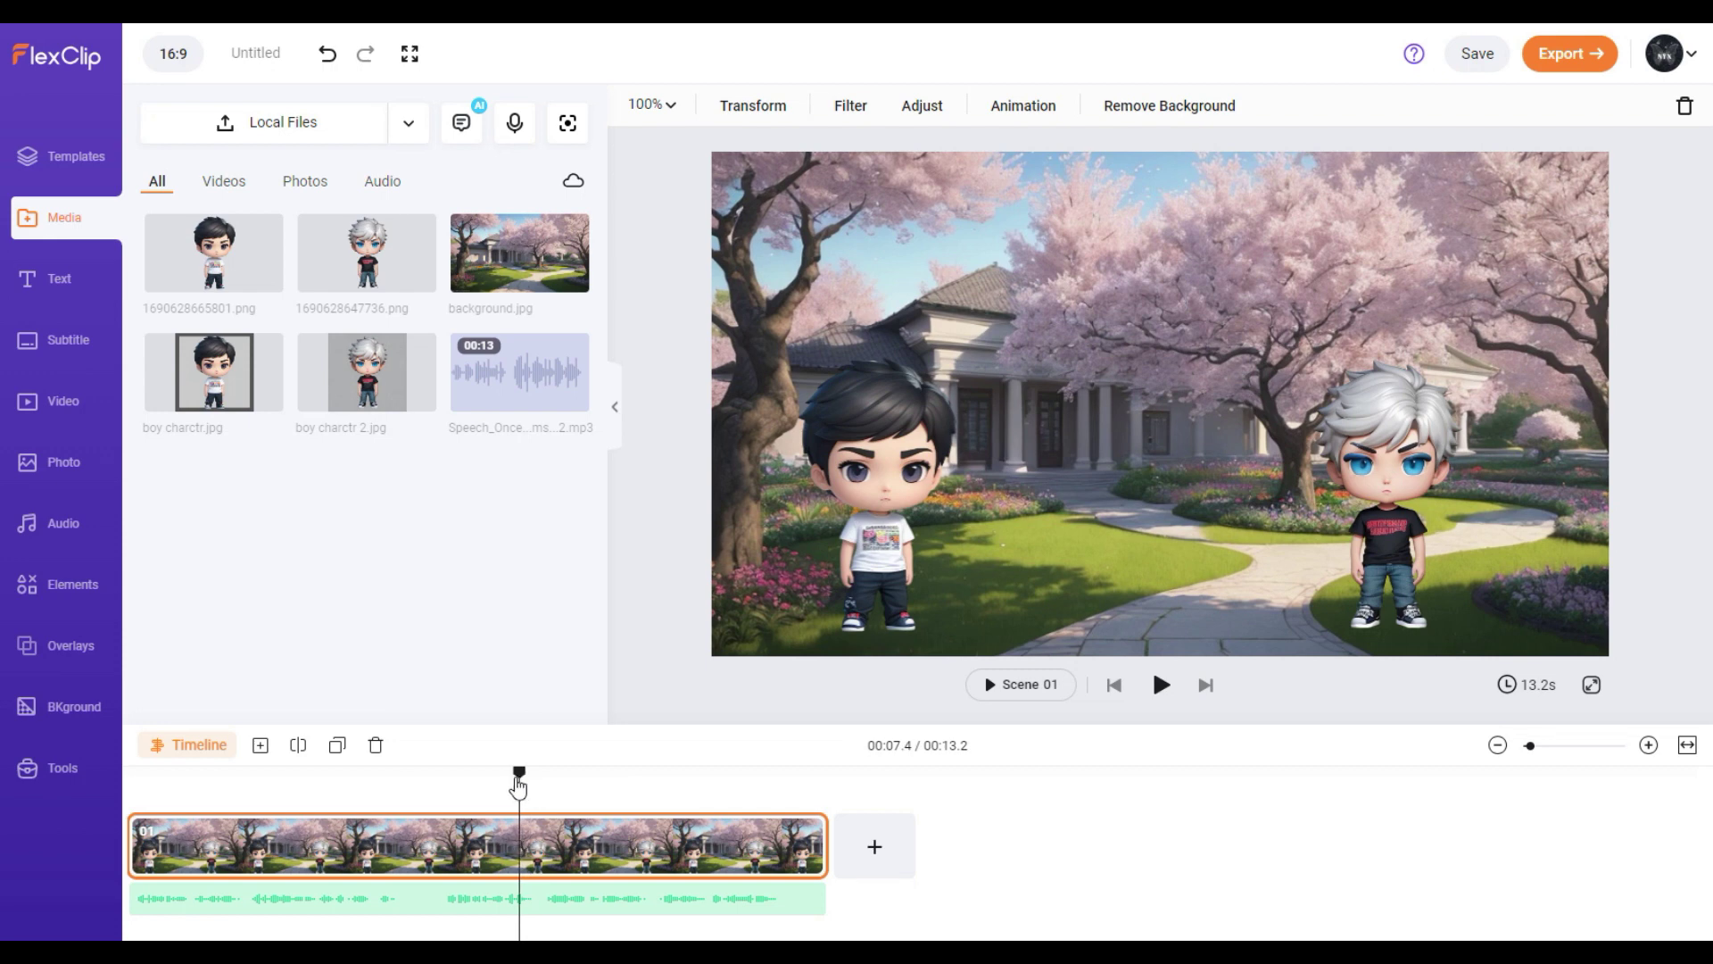
pyautogui.moveTo(518, 776); pyautogui.dragTo(90, 813)
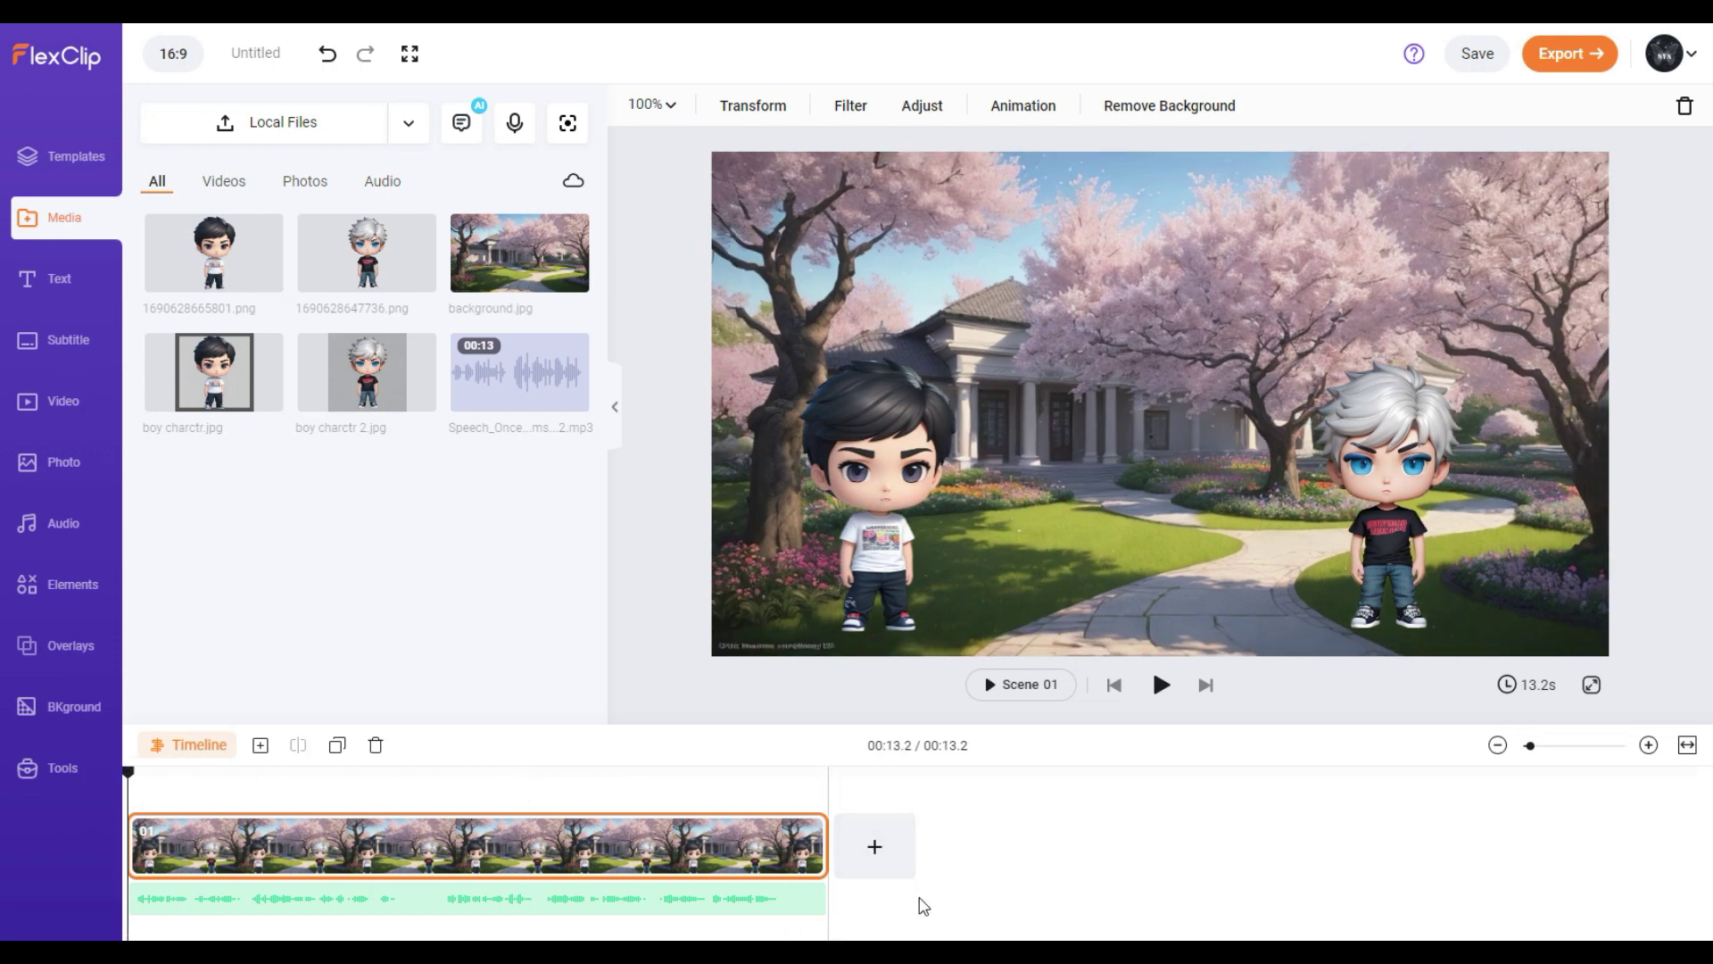
pyautogui.click(748, 856)
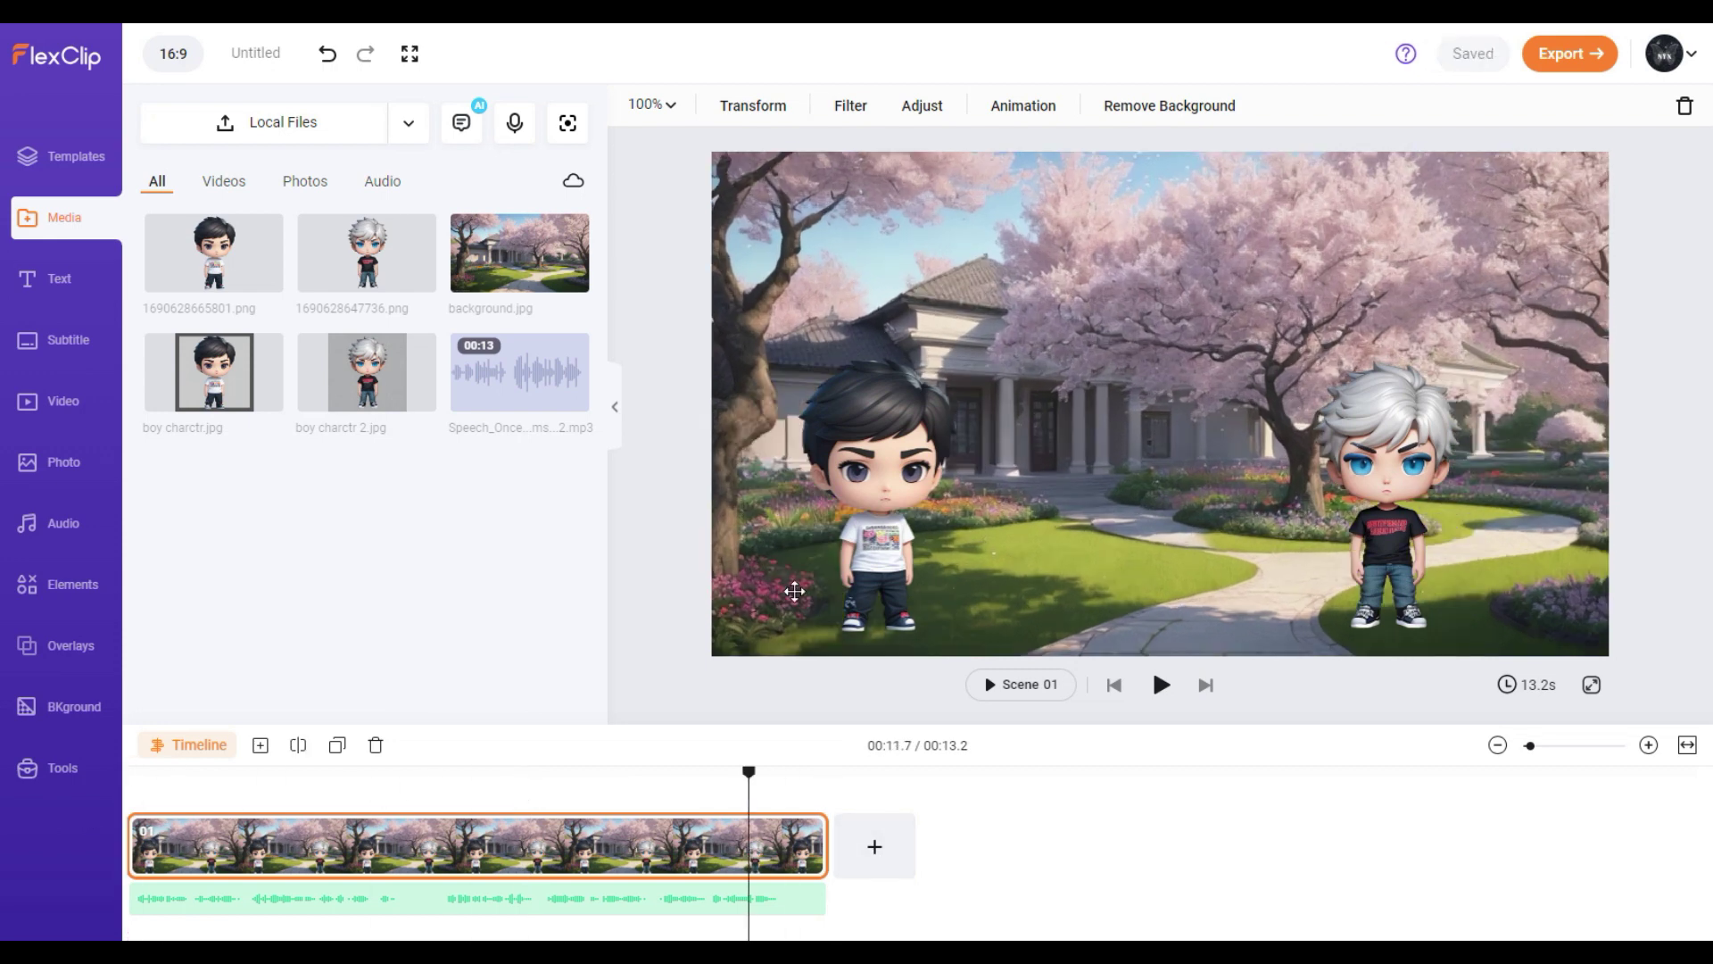
# Step: Give the dark-haired boy a Drift motion and shorten its duration
pyautogui.click(875, 461)
pyautogui.click(987, 108)
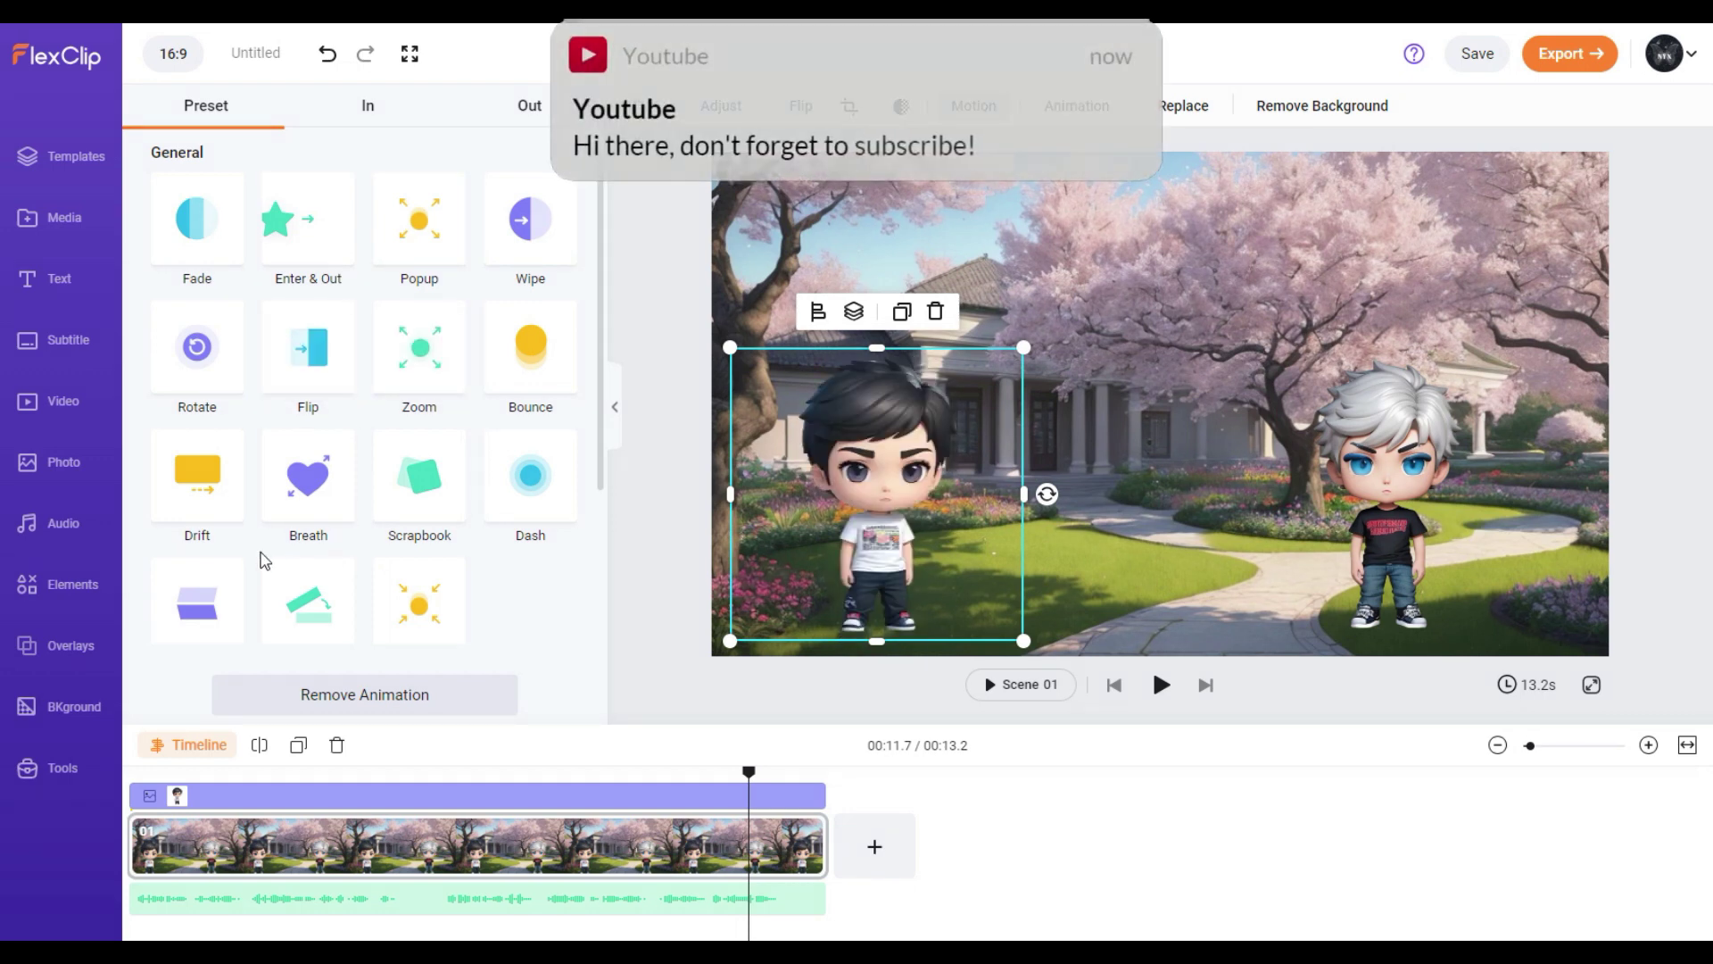
pyautogui.click(191, 516)
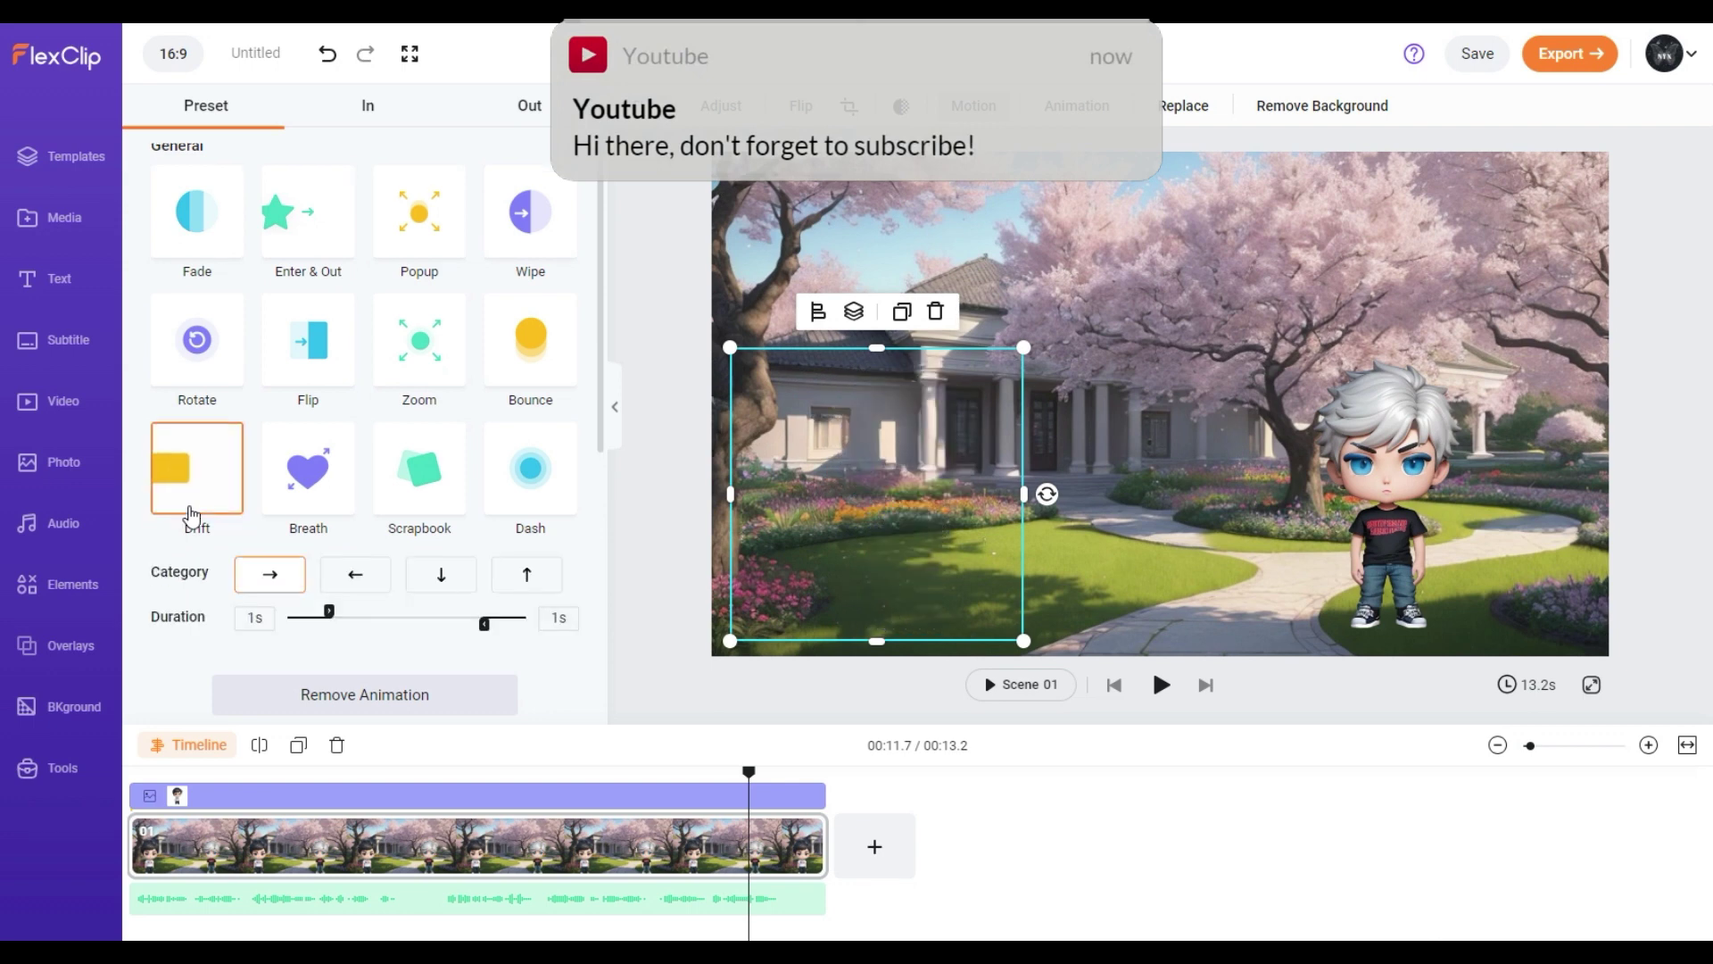
pyautogui.moveTo(462, 622); pyautogui.dragTo(352, 631)
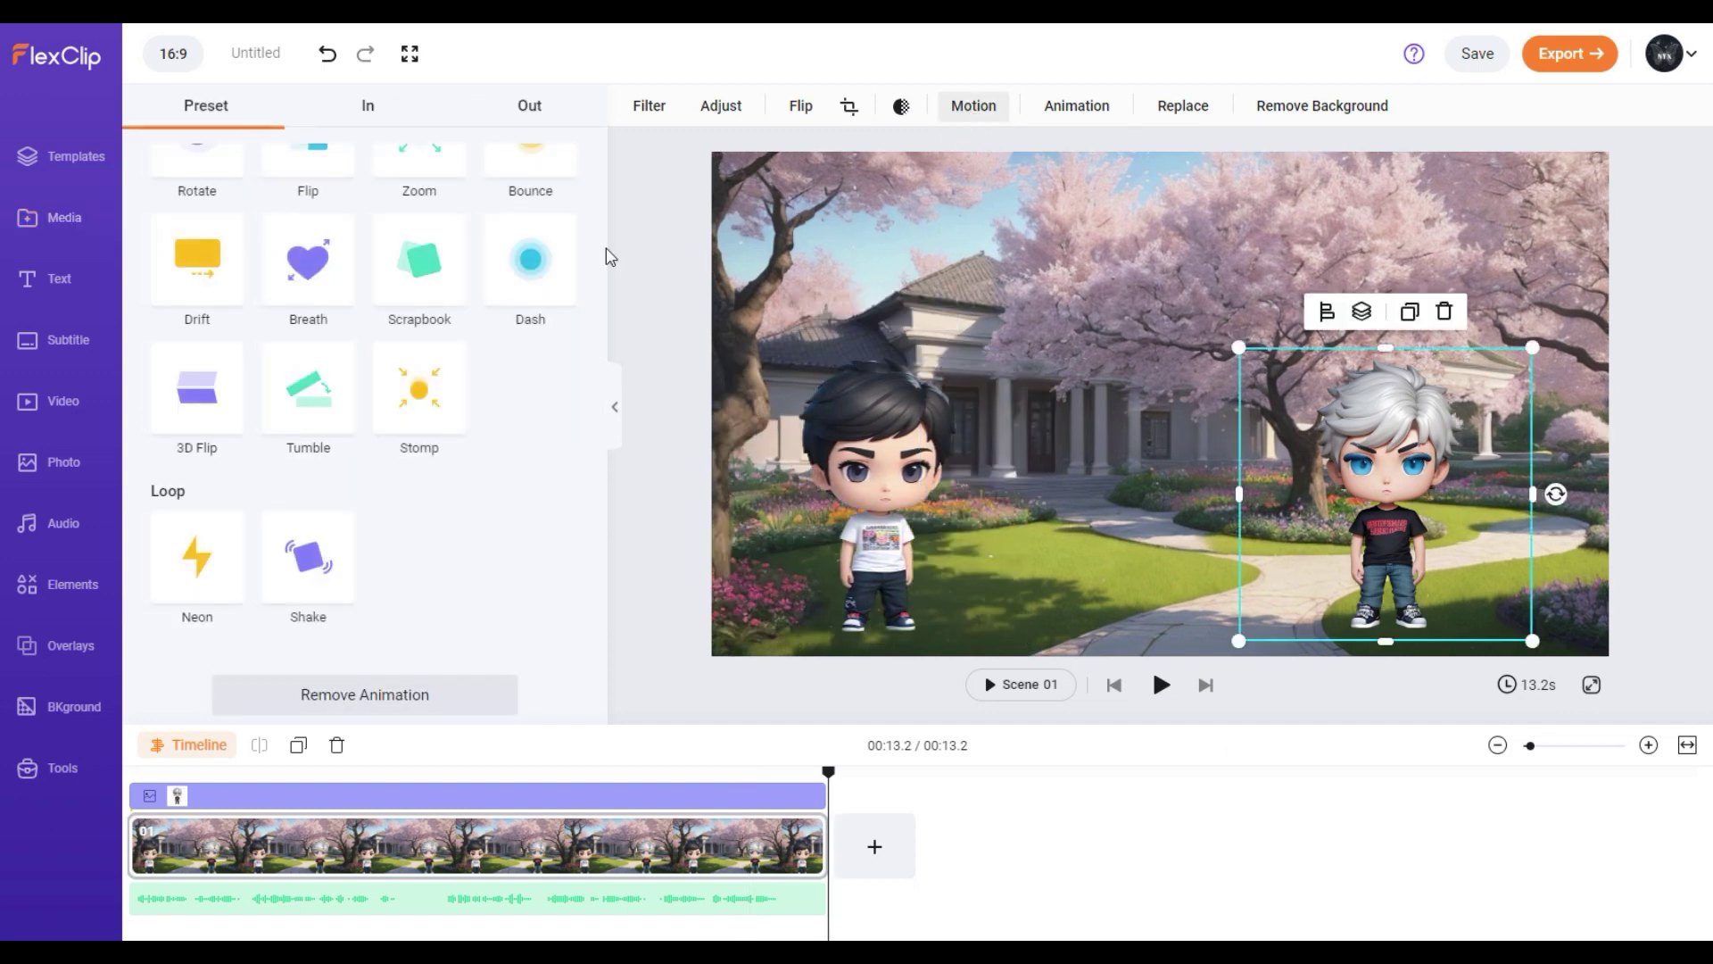
# Step: Give the white-haired boy a leftward Drift motion and preview both motions
pyautogui.scroll(3, 367, 452)
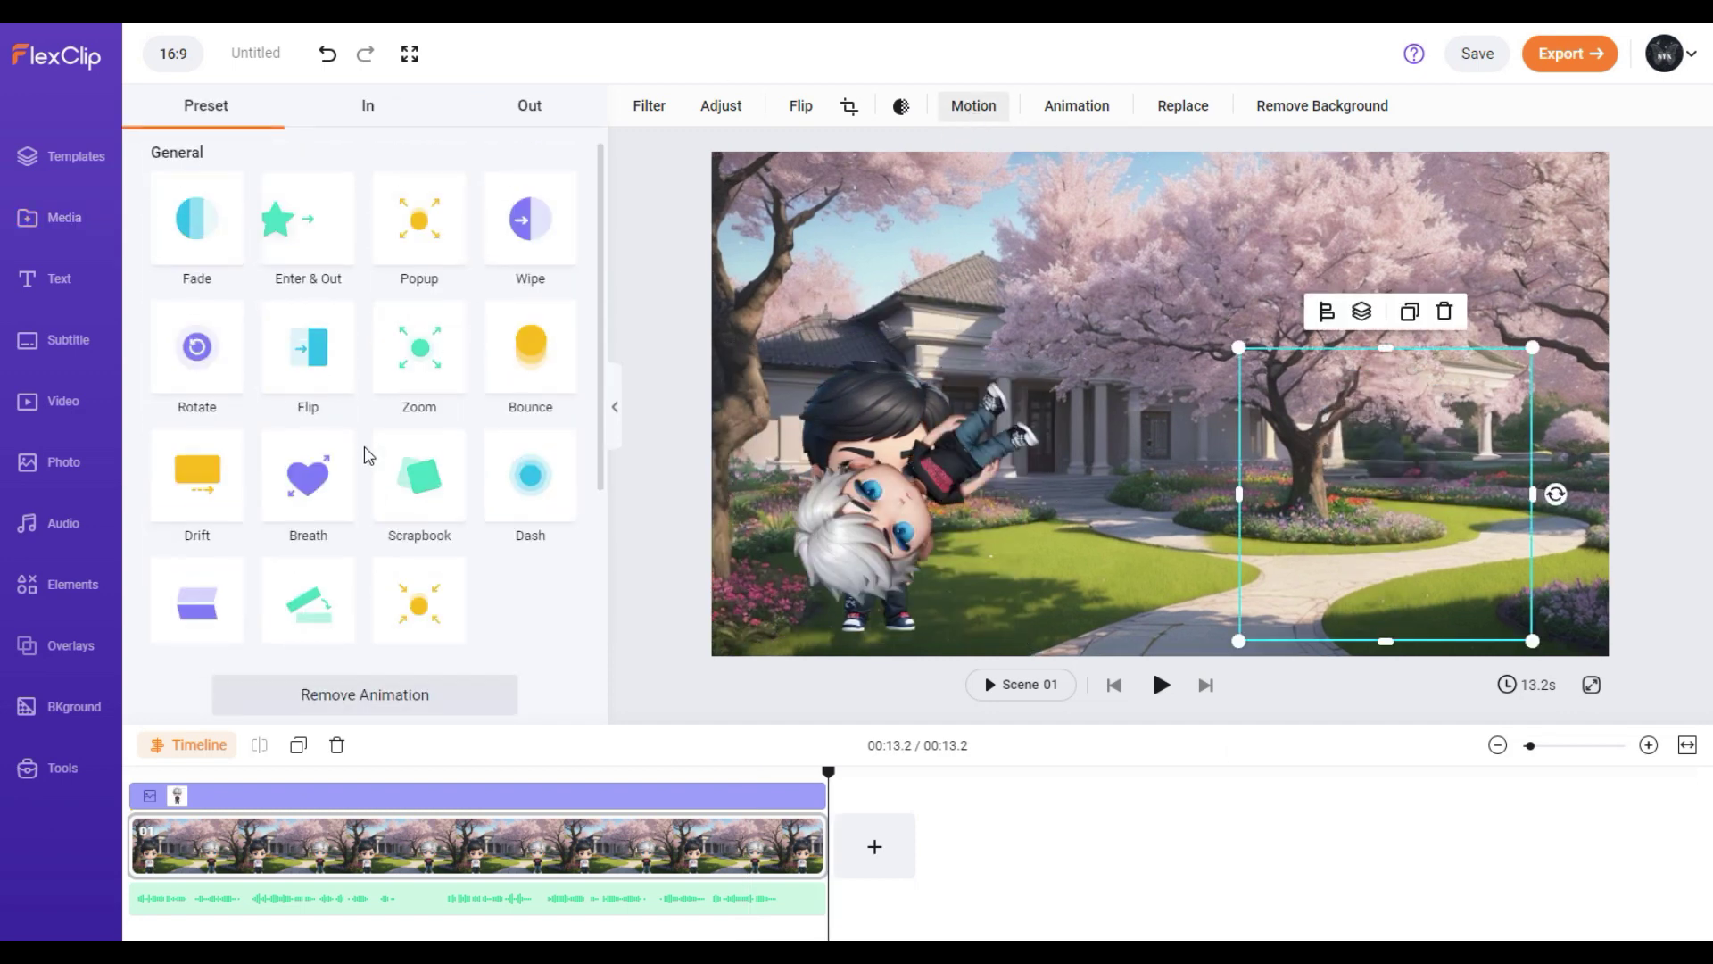
pyautogui.click(199, 486)
pyautogui.click(357, 571)
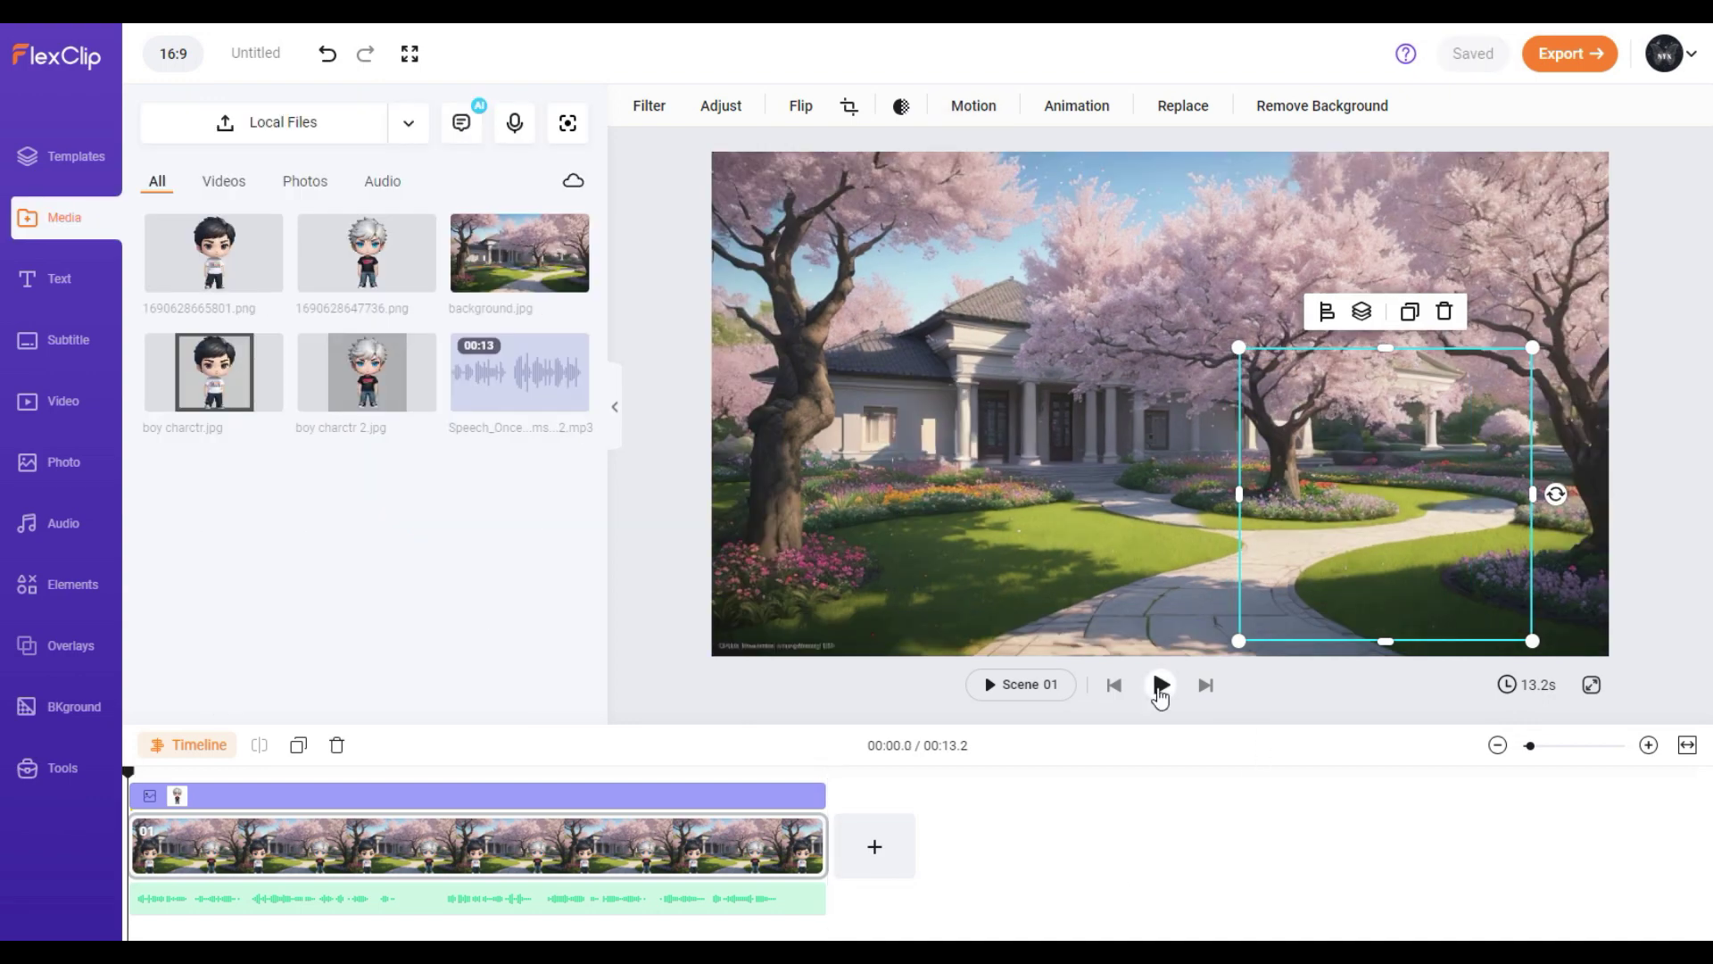
pyautogui.click(1159, 687)
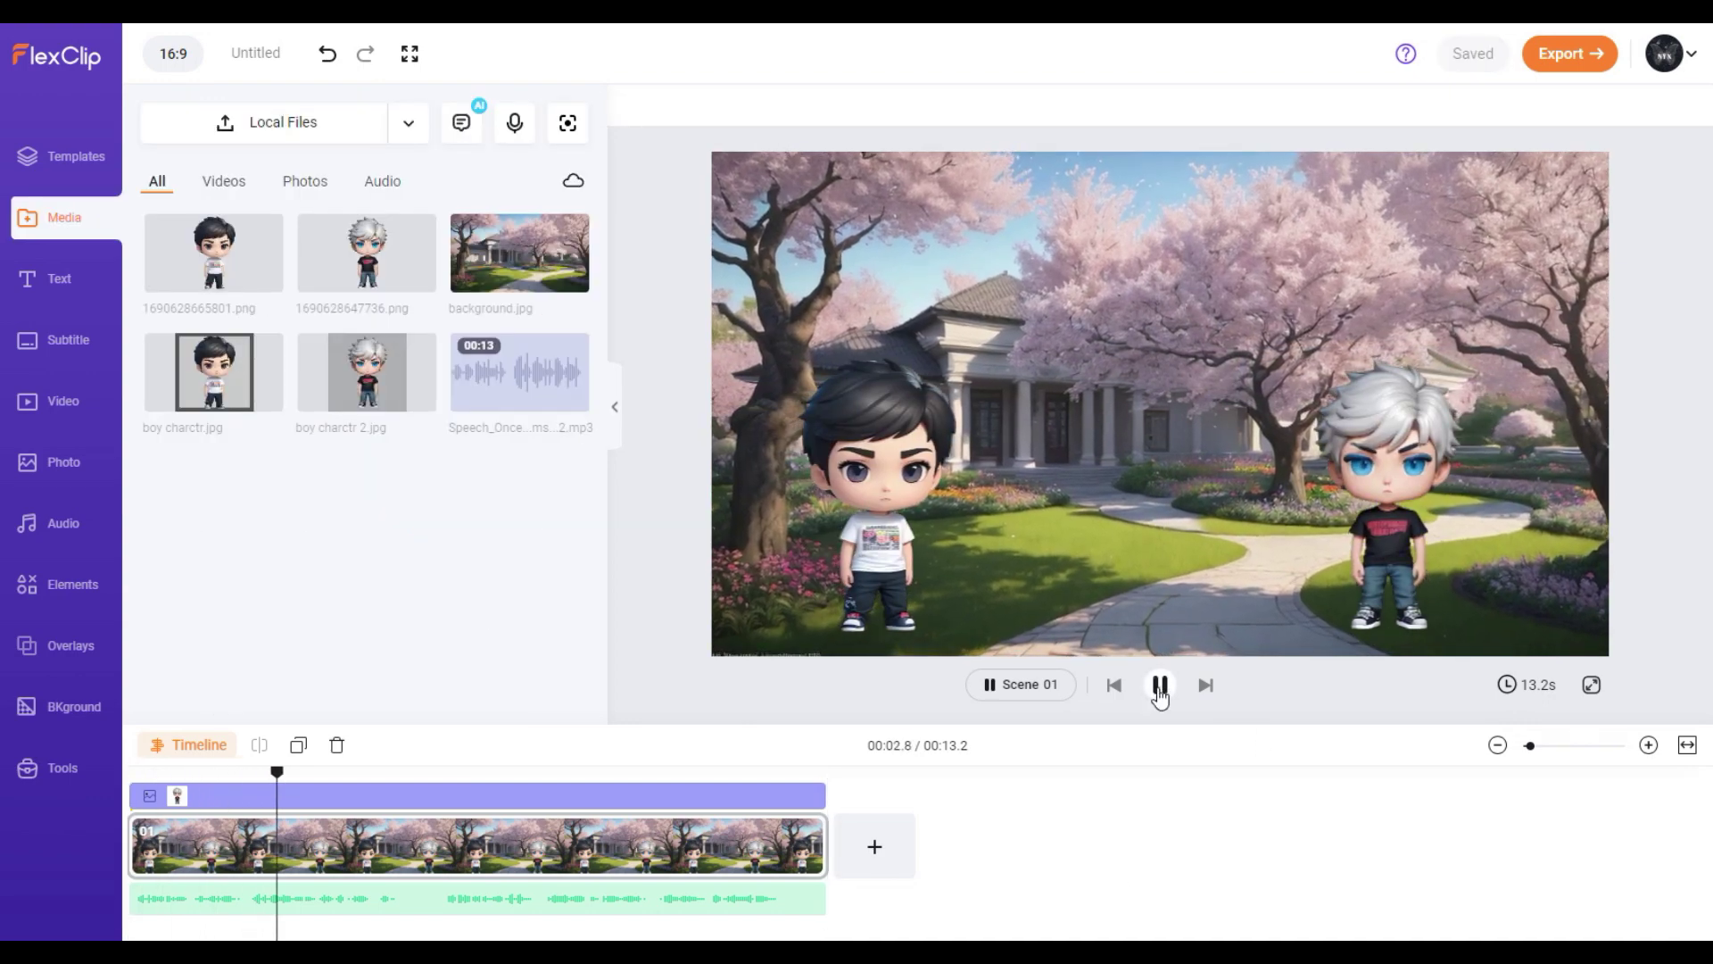
pyautogui.click(761, 847)
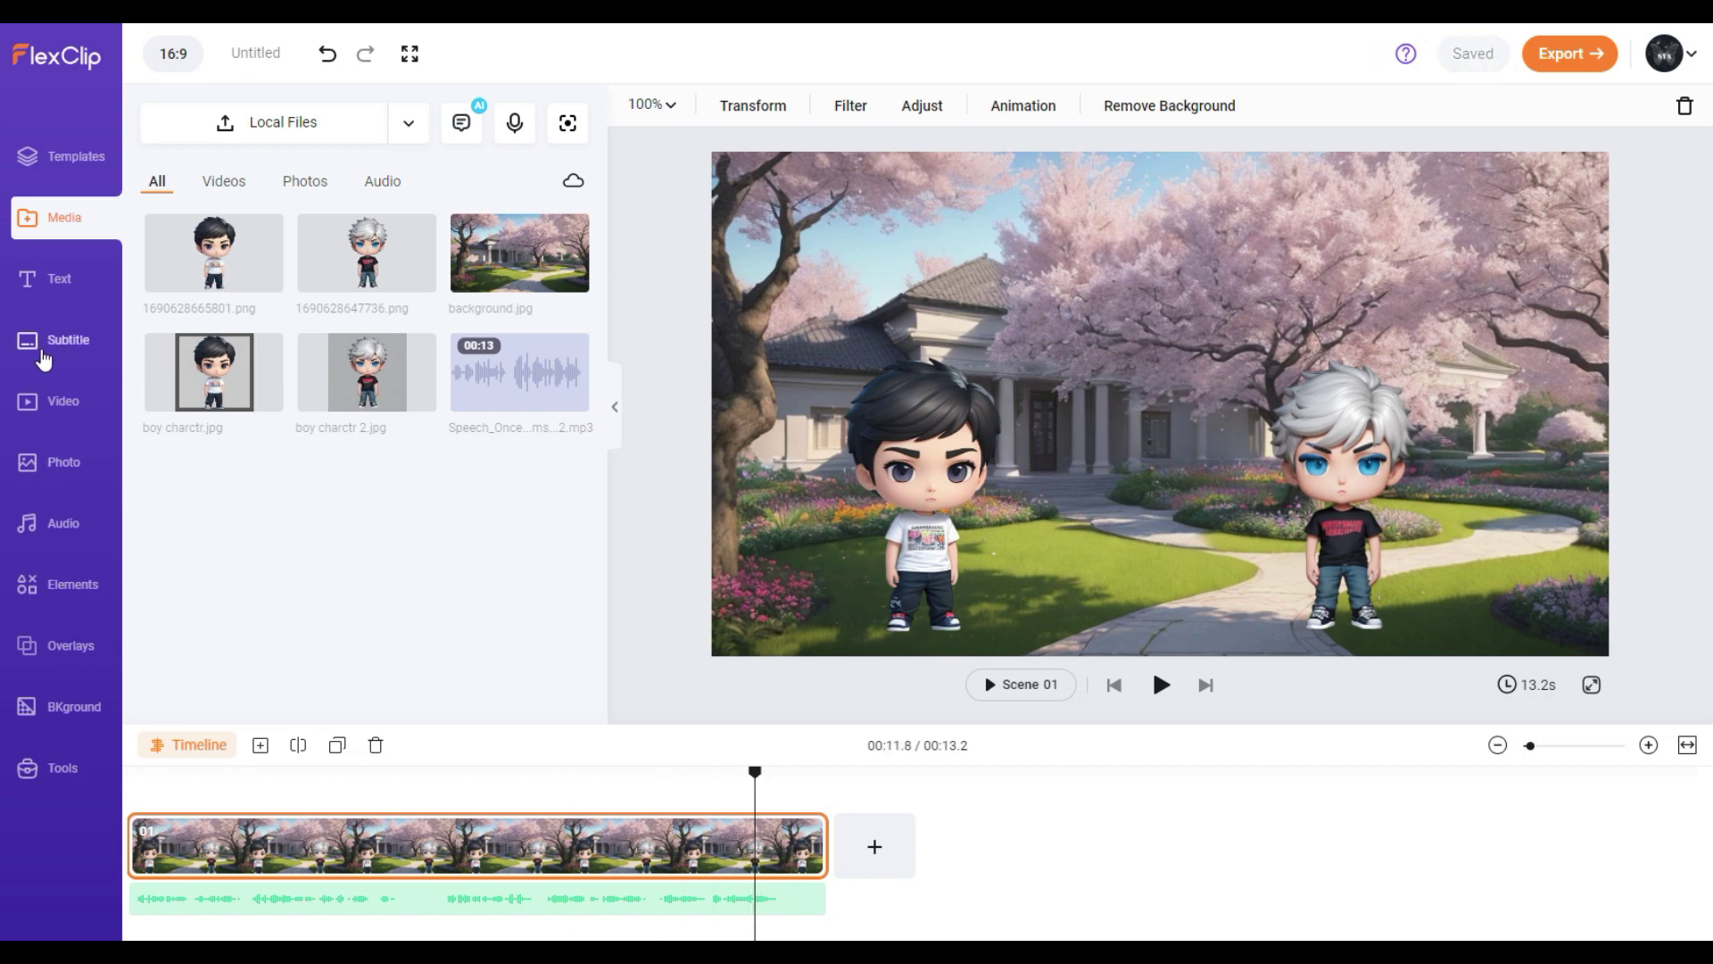
# Step: Auto-generate English subtitles from scenes and audio as single-line yellow captions, then play to check
pyautogui.click(43, 359)
pyautogui.click(373, 201)
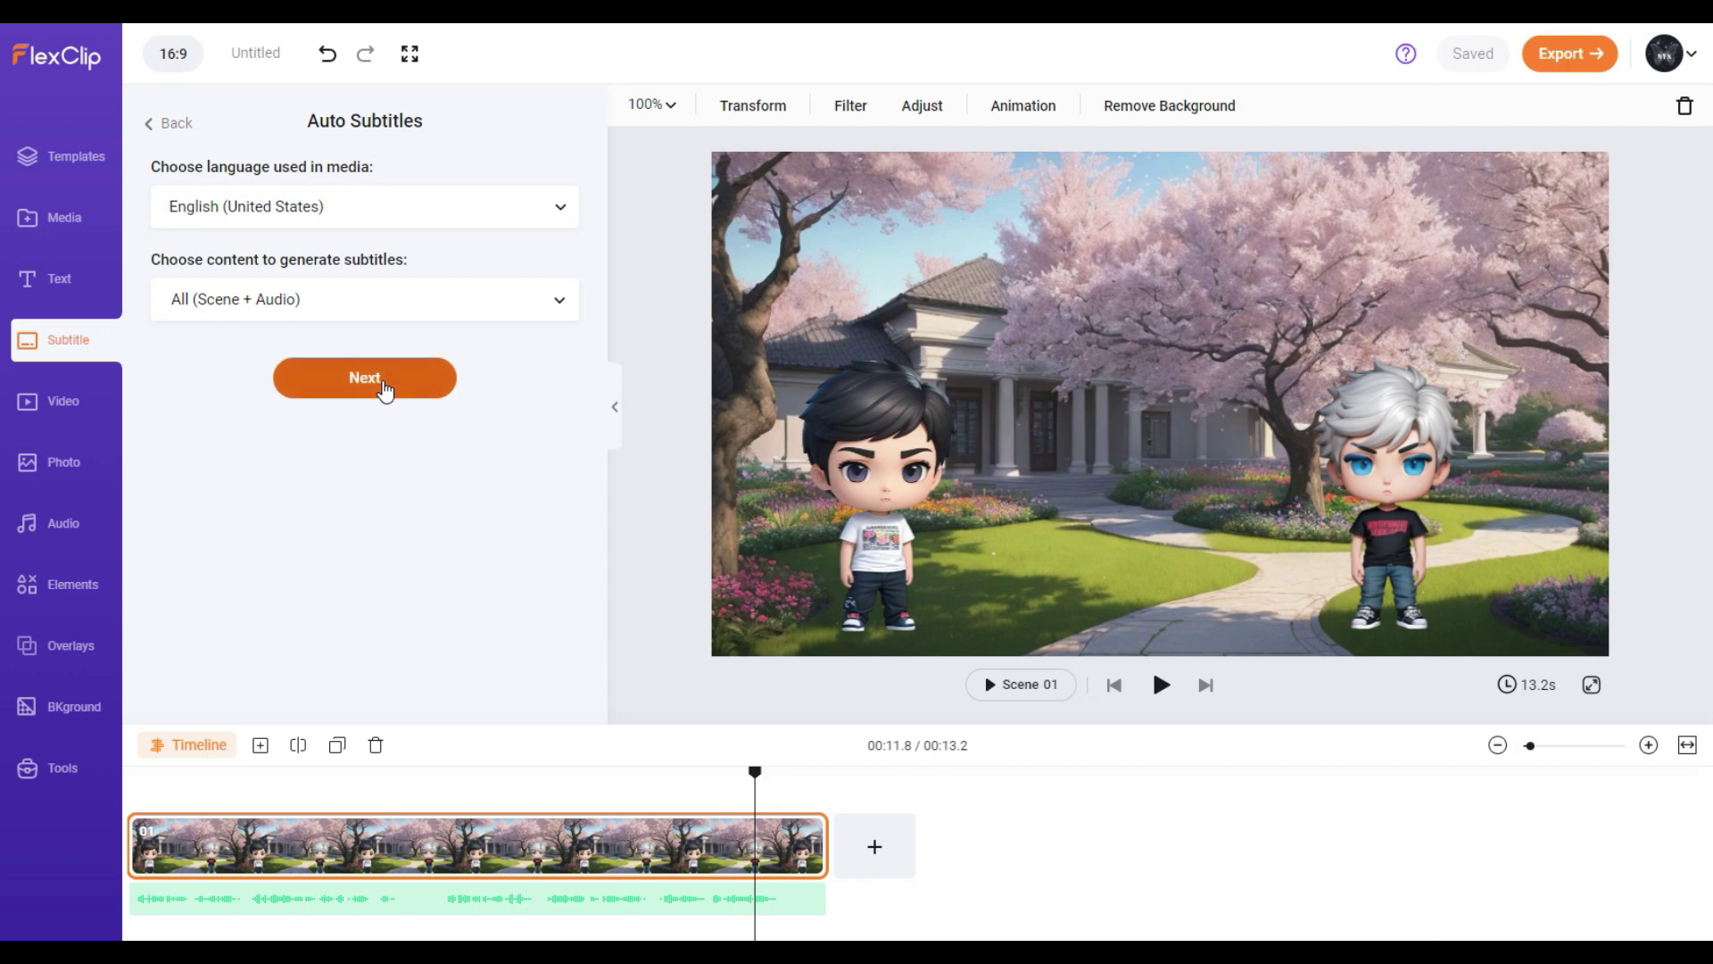
pyautogui.click(385, 390)
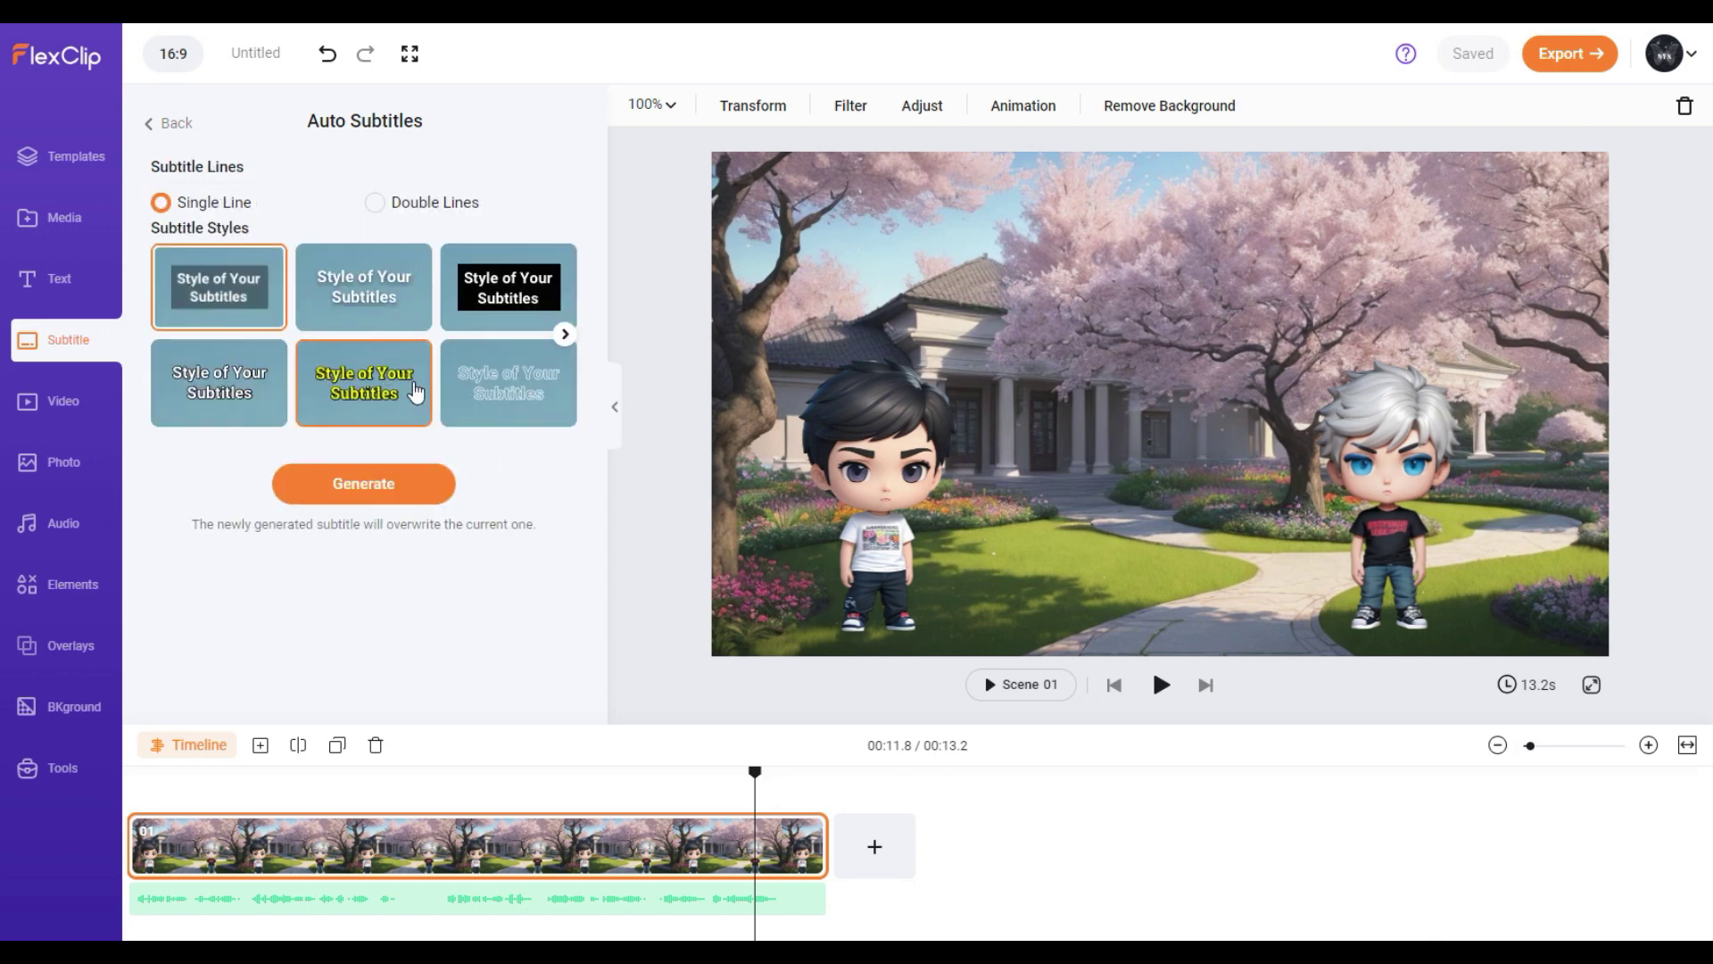
pyautogui.click(566, 335)
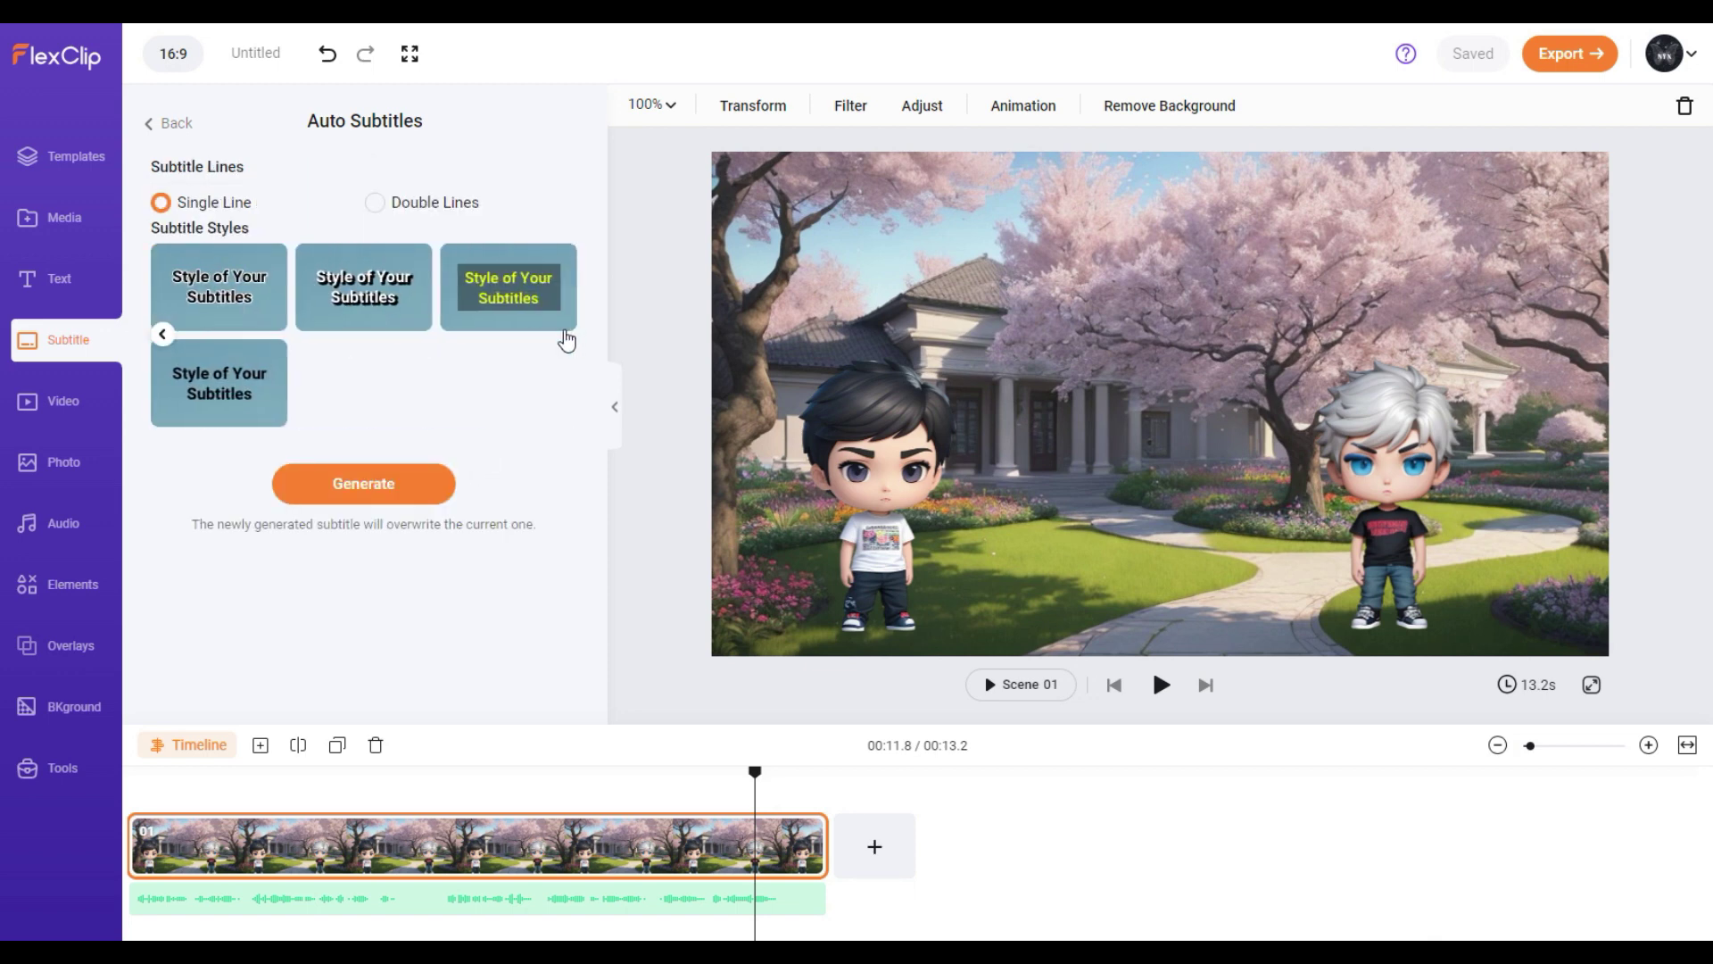
pyautogui.click(162, 336)
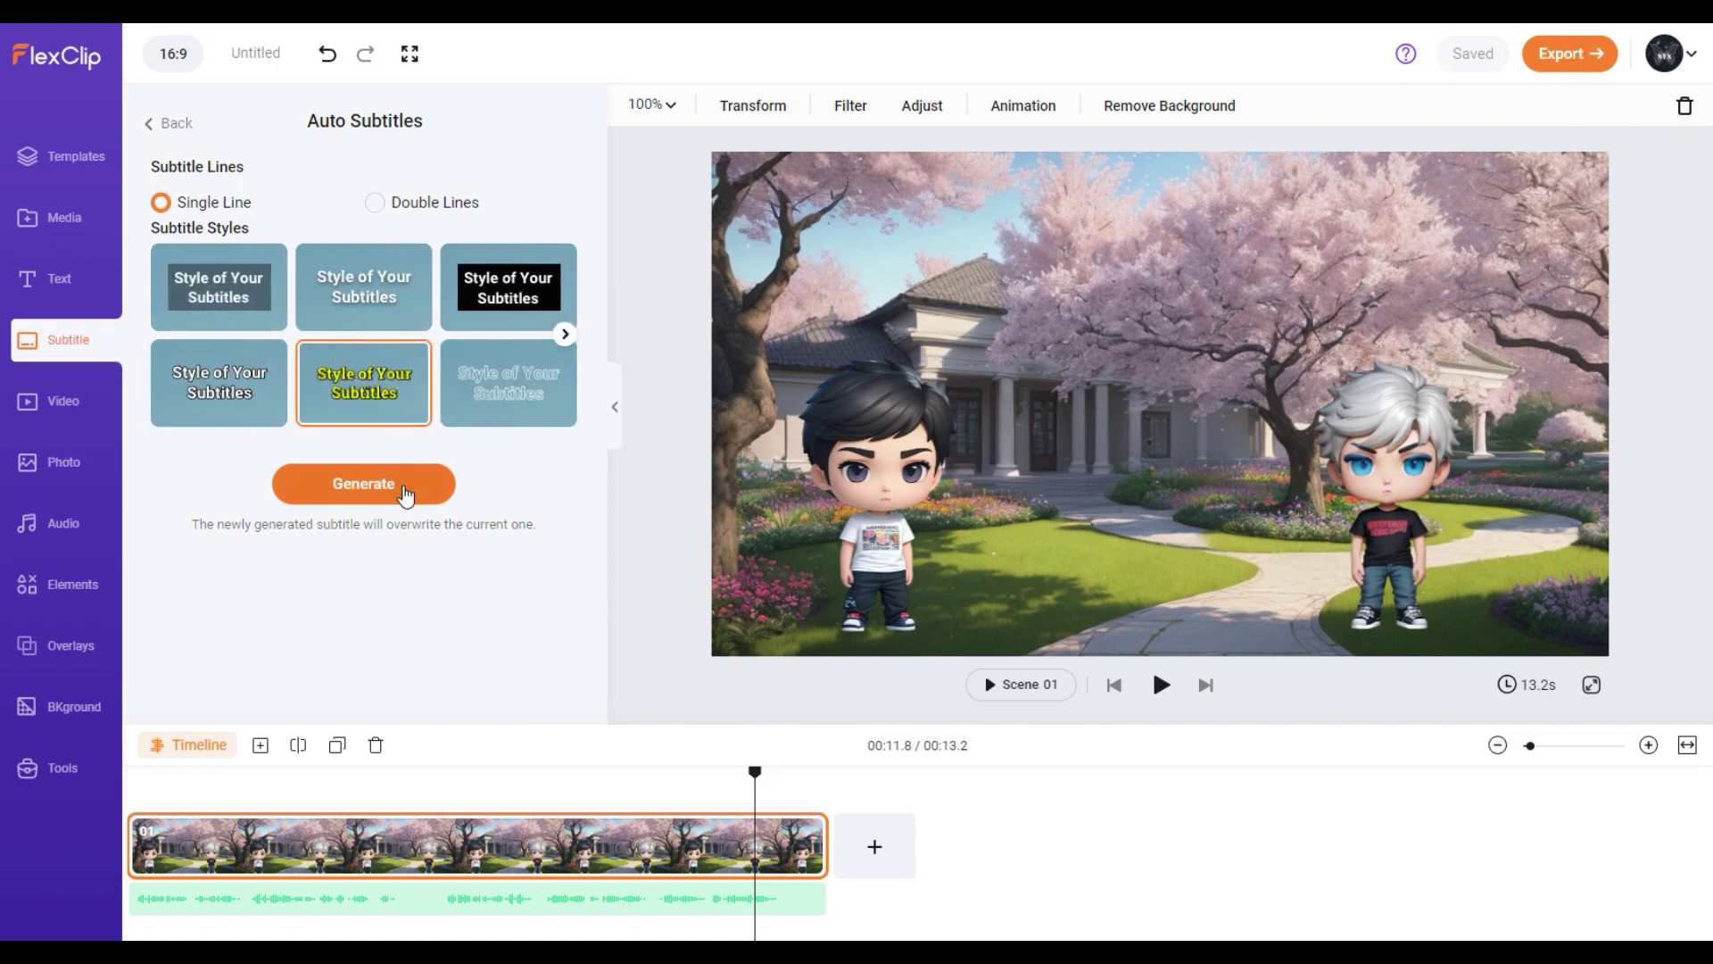
pyautogui.click(404, 498)
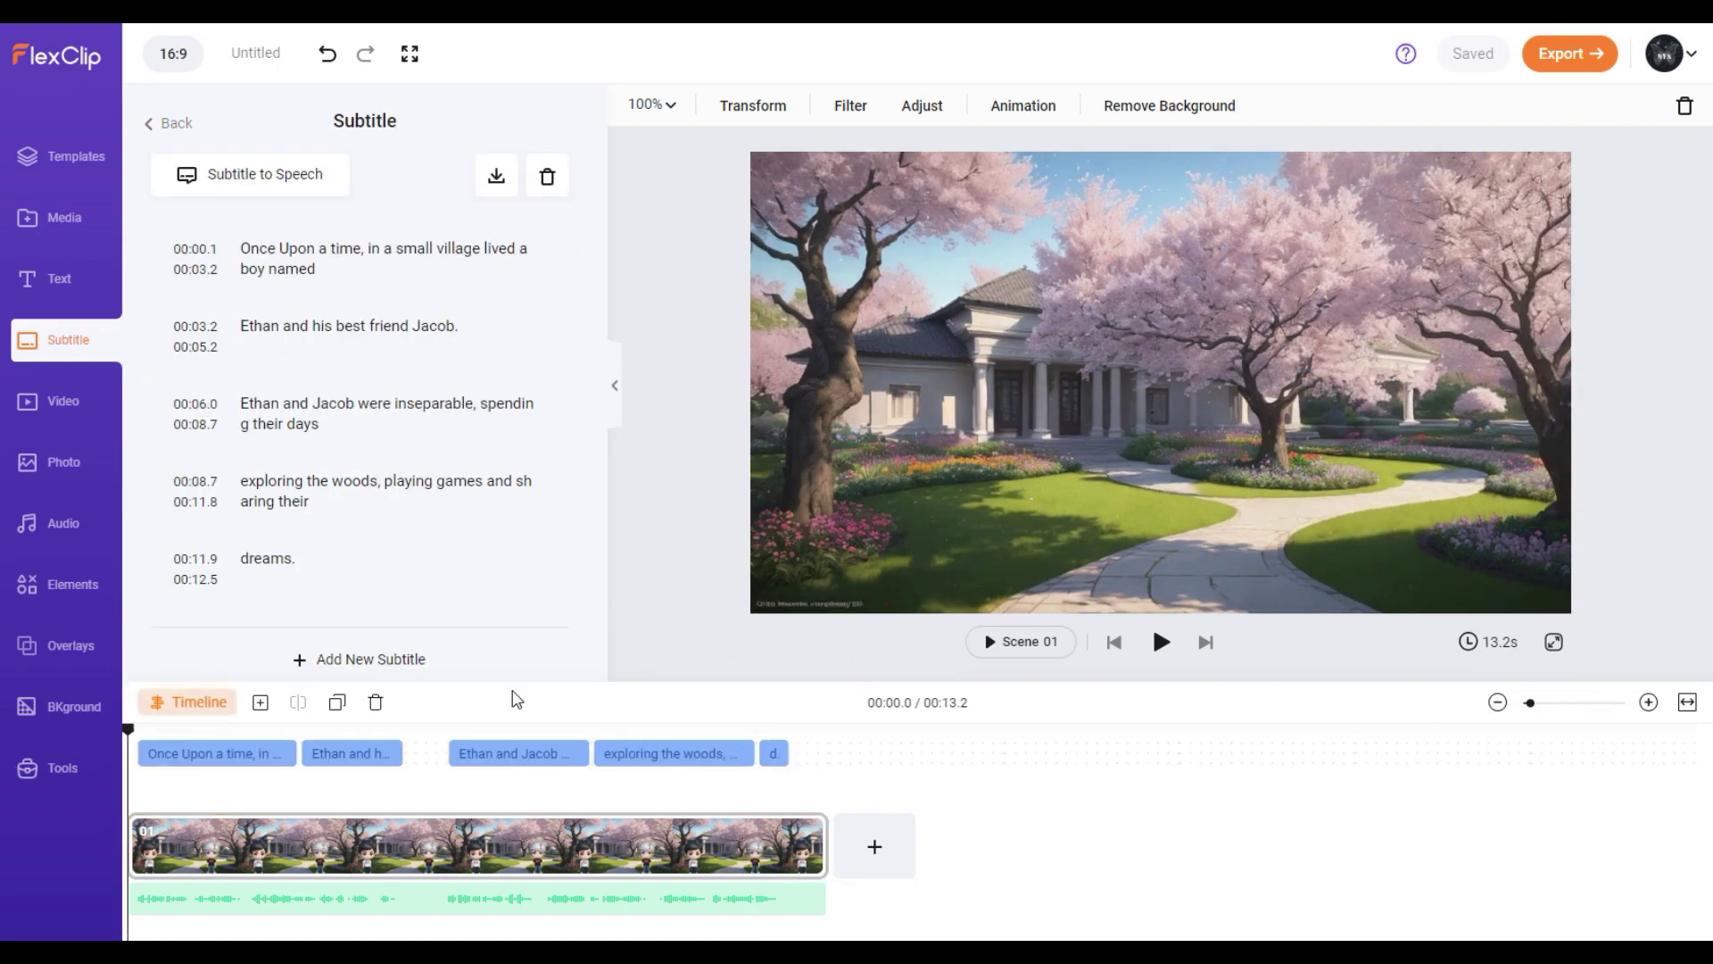
pyautogui.click(1160, 643)
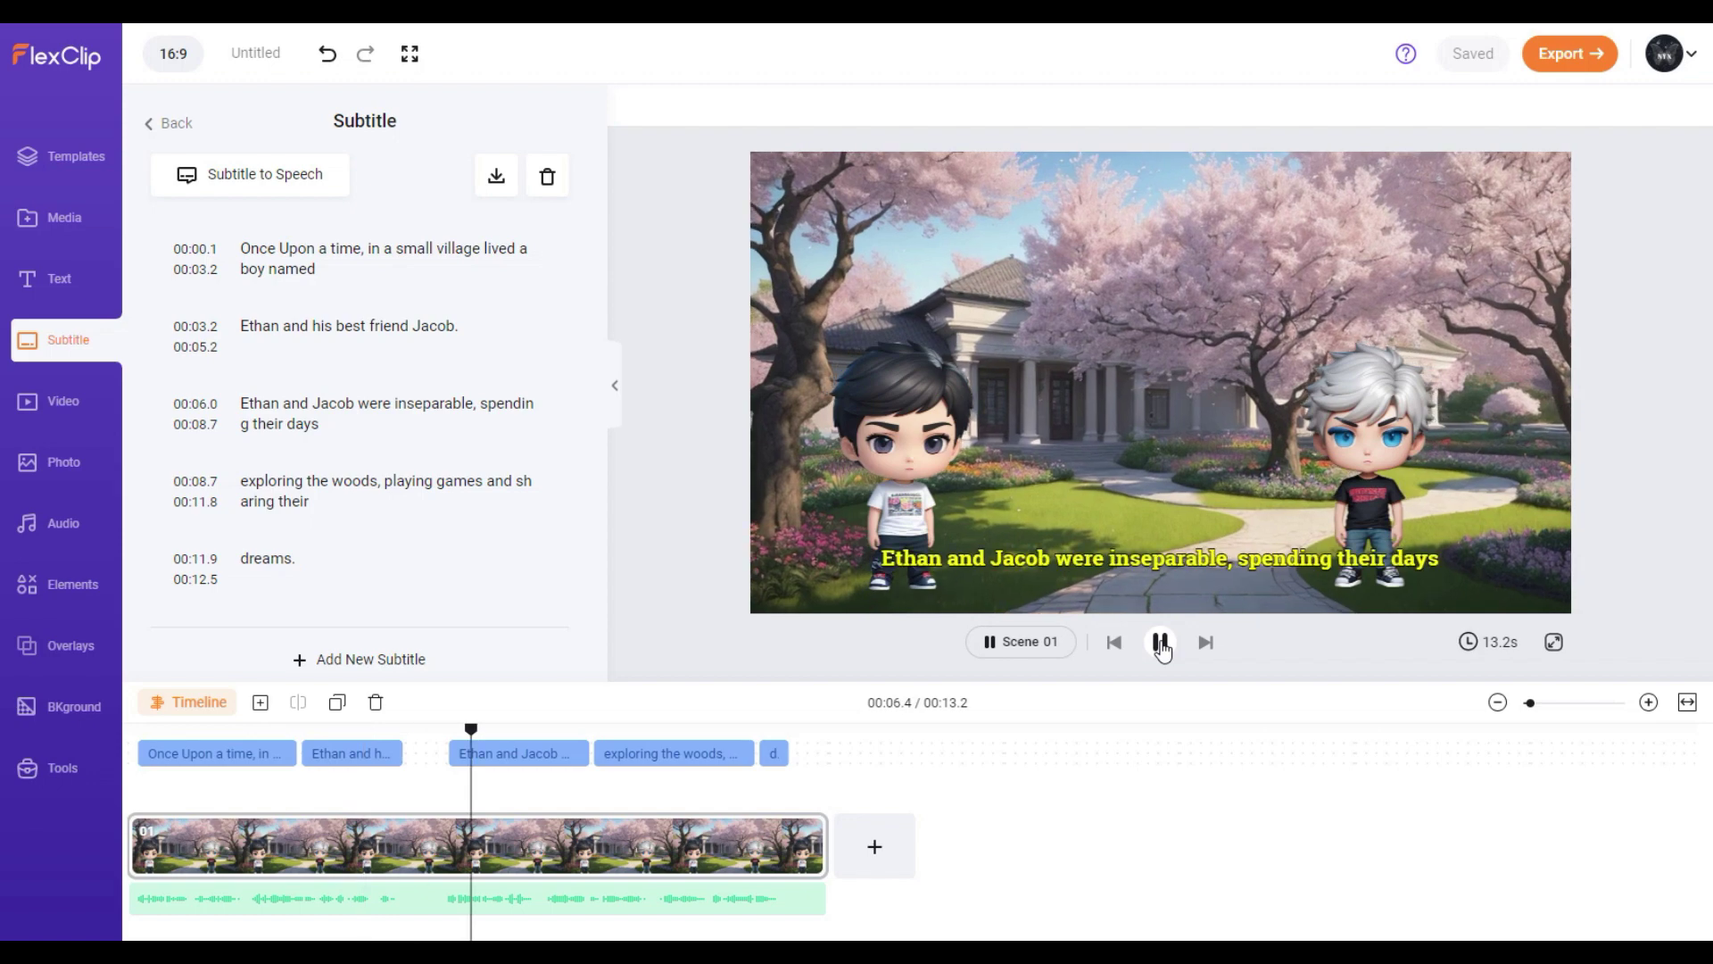
# Step: Replay the video from the start to watch the generated subtitles
pyautogui.click(1160, 642)
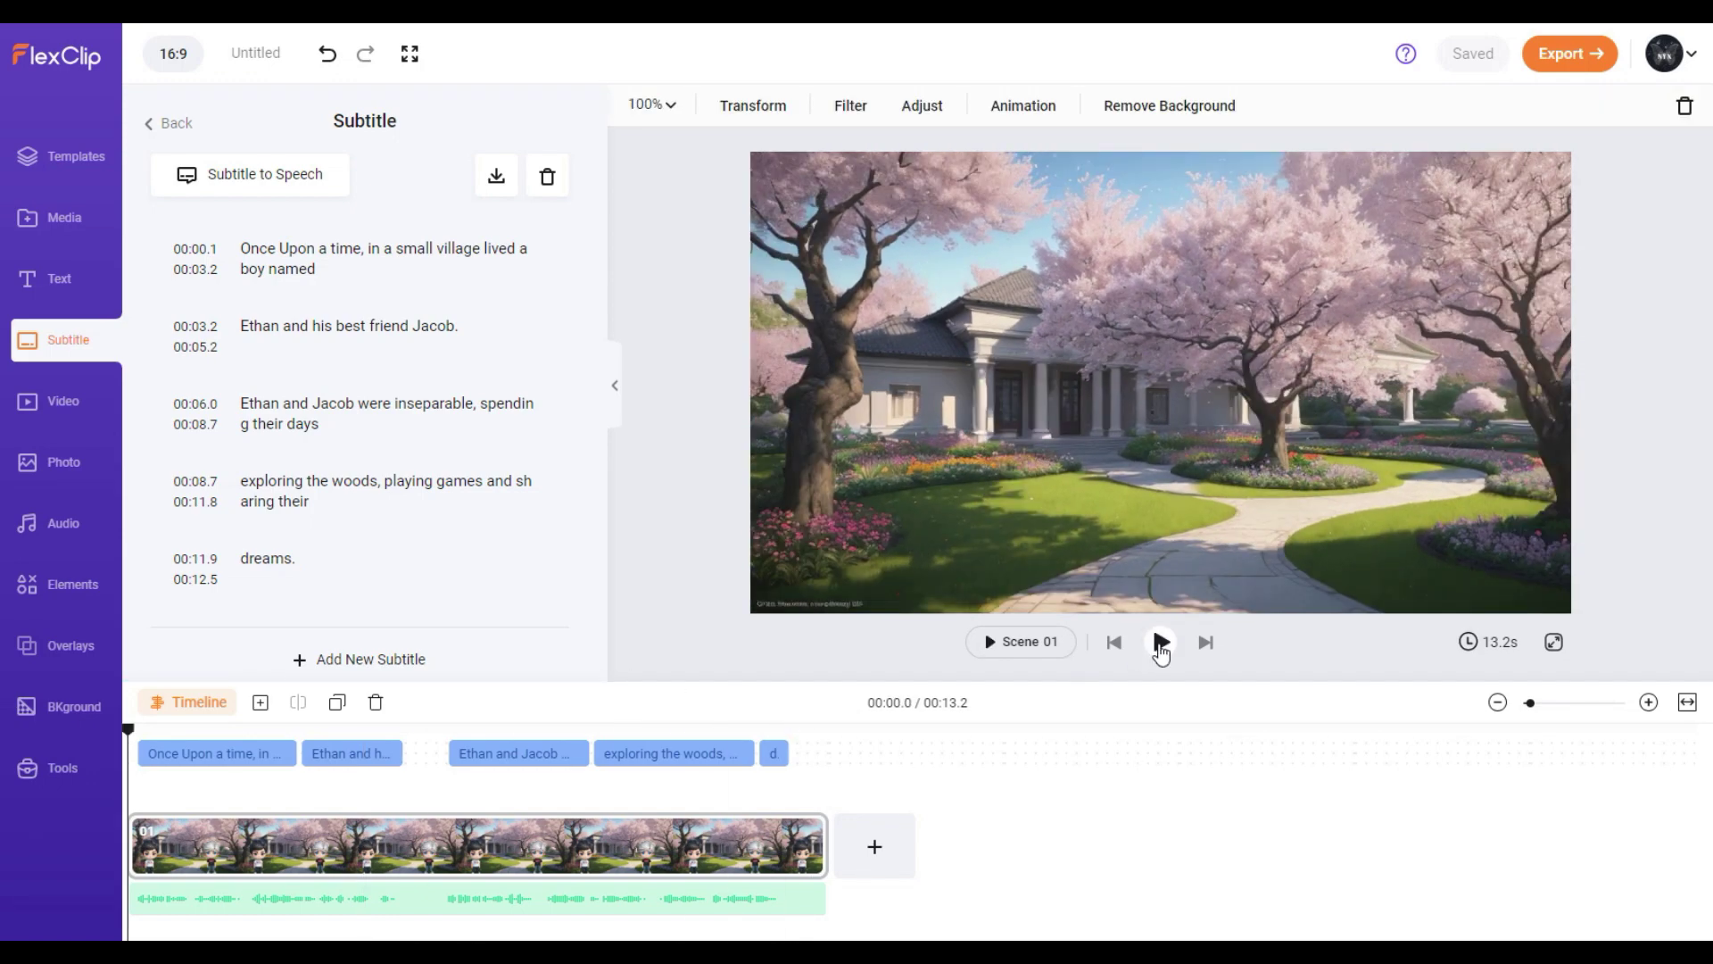
pyautogui.click(1160, 643)
pyautogui.click(258, 794)
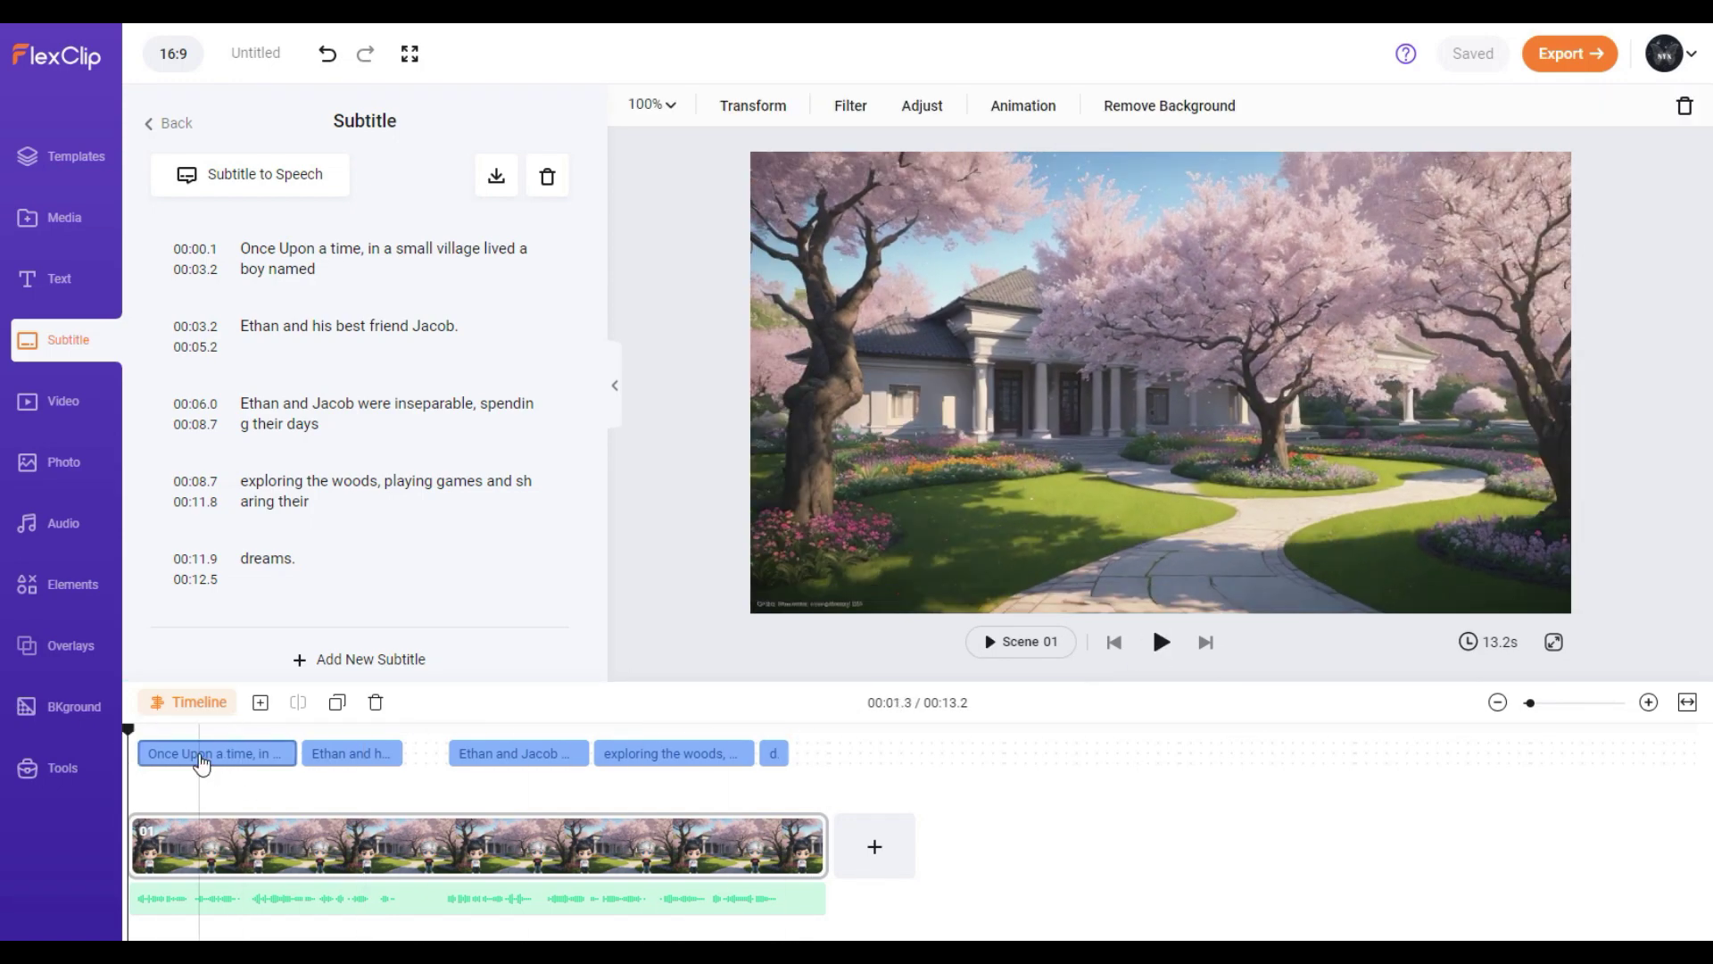
# Step: Try bold fonts on the subtitles and settle on Days One
pyautogui.click(201, 764)
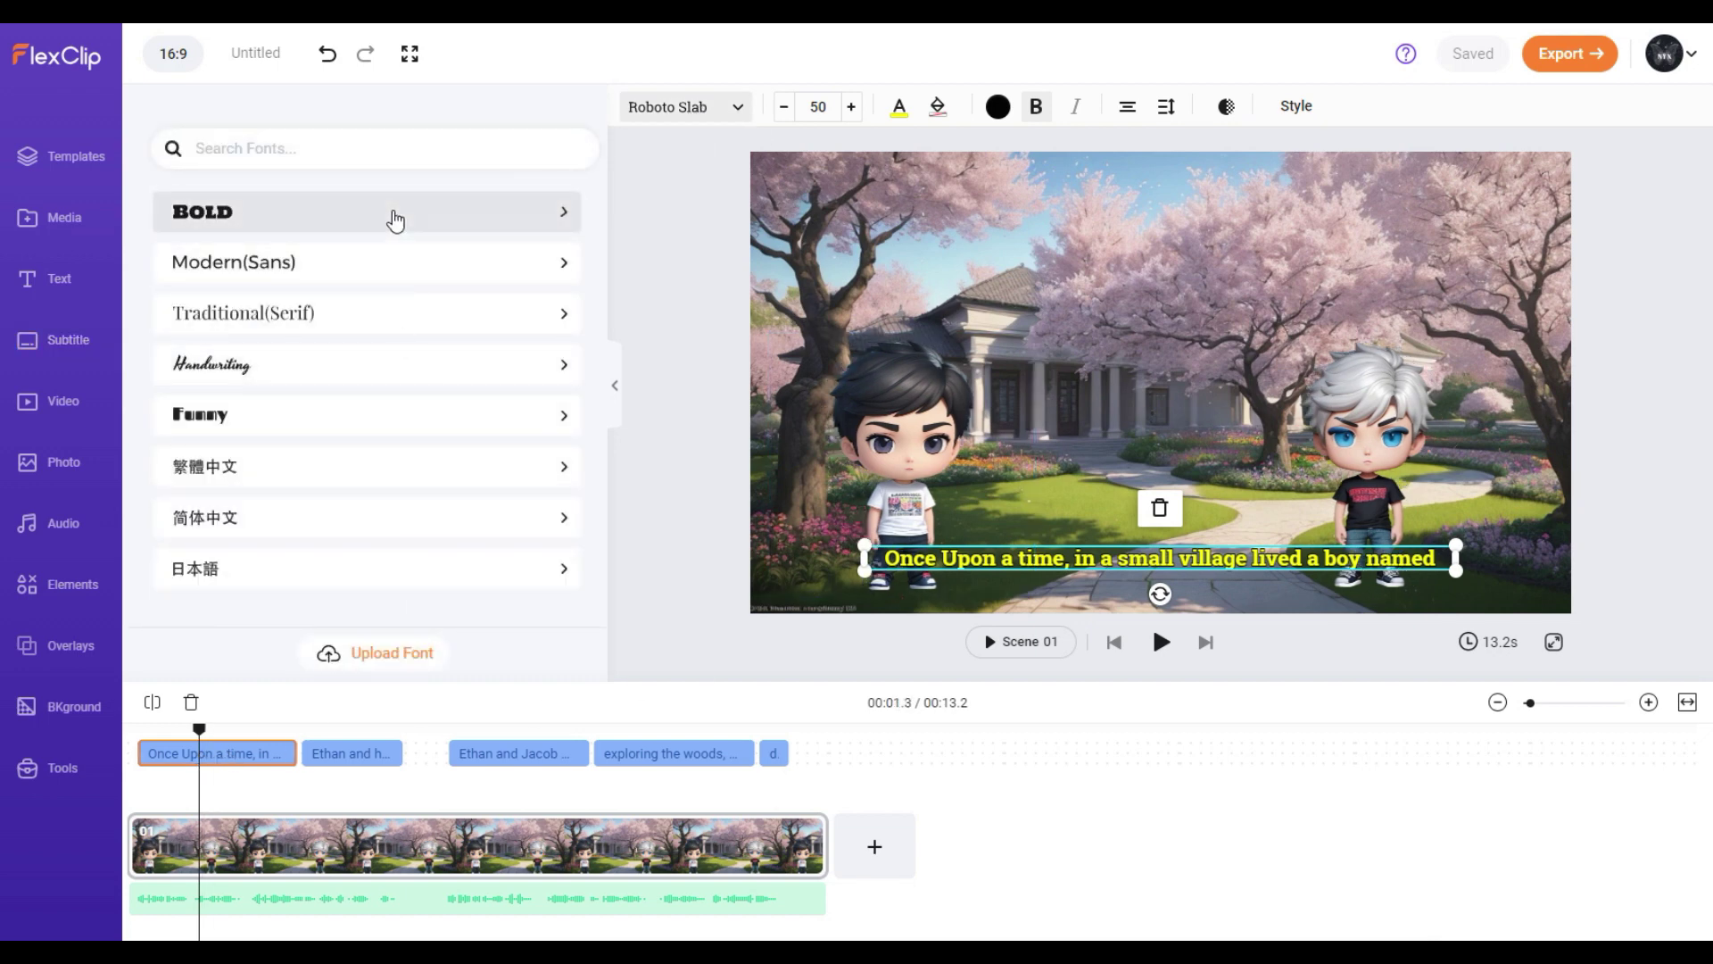
pyautogui.click(395, 221)
pyautogui.click(313, 333)
pyautogui.scroll(-3, 294, 392)
pyautogui.click(287, 405)
pyautogui.scroll(-2, 276, 446)
pyautogui.click(267, 497)
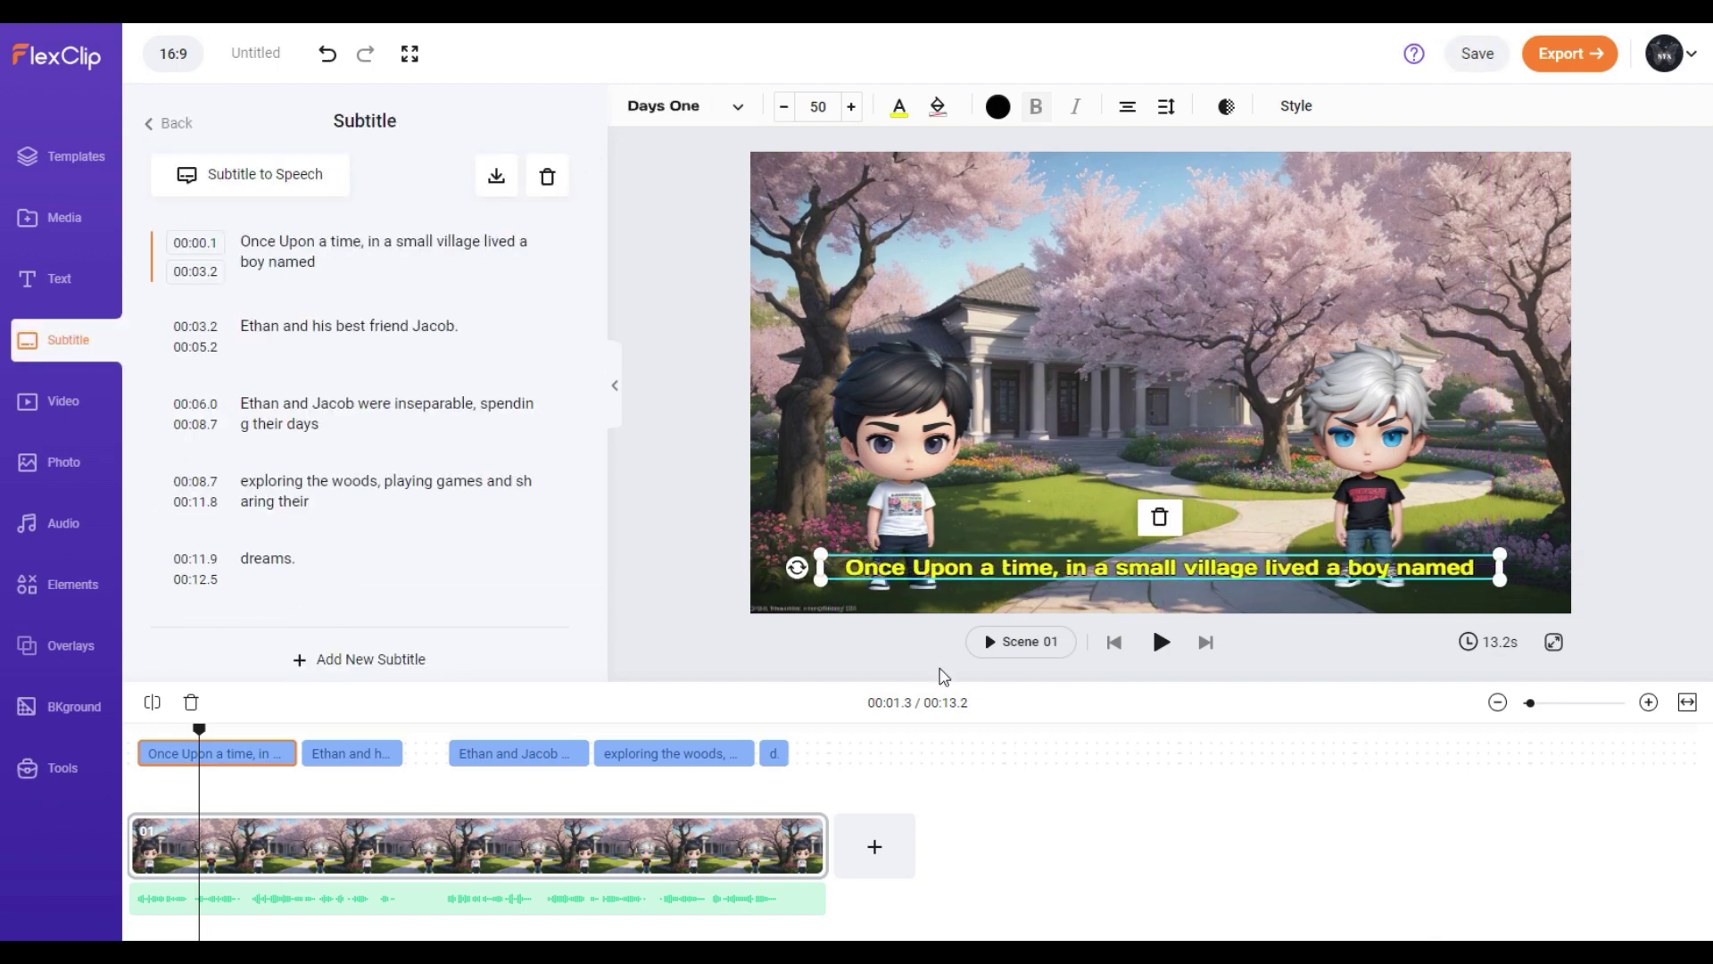
# Step: Replay the video from the beginning to review the Days One subtitles, then go to export
pyautogui.moveTo(199, 730); pyautogui.dragTo(34, 737)
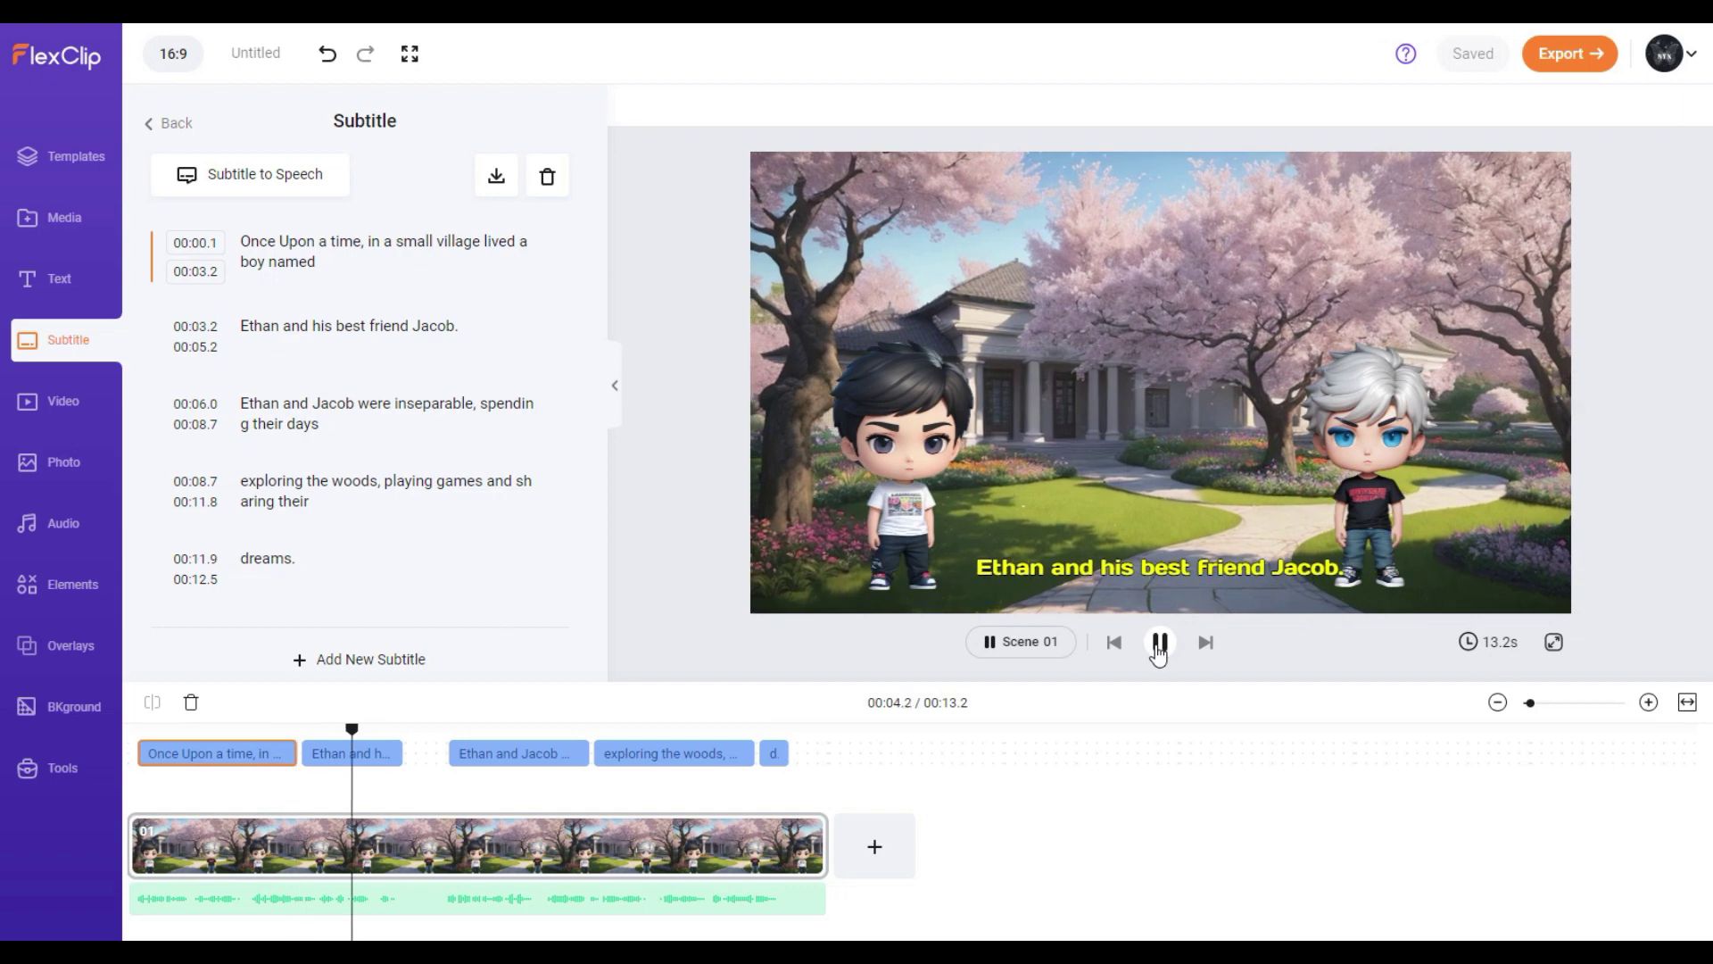
pyautogui.click(1160, 649)
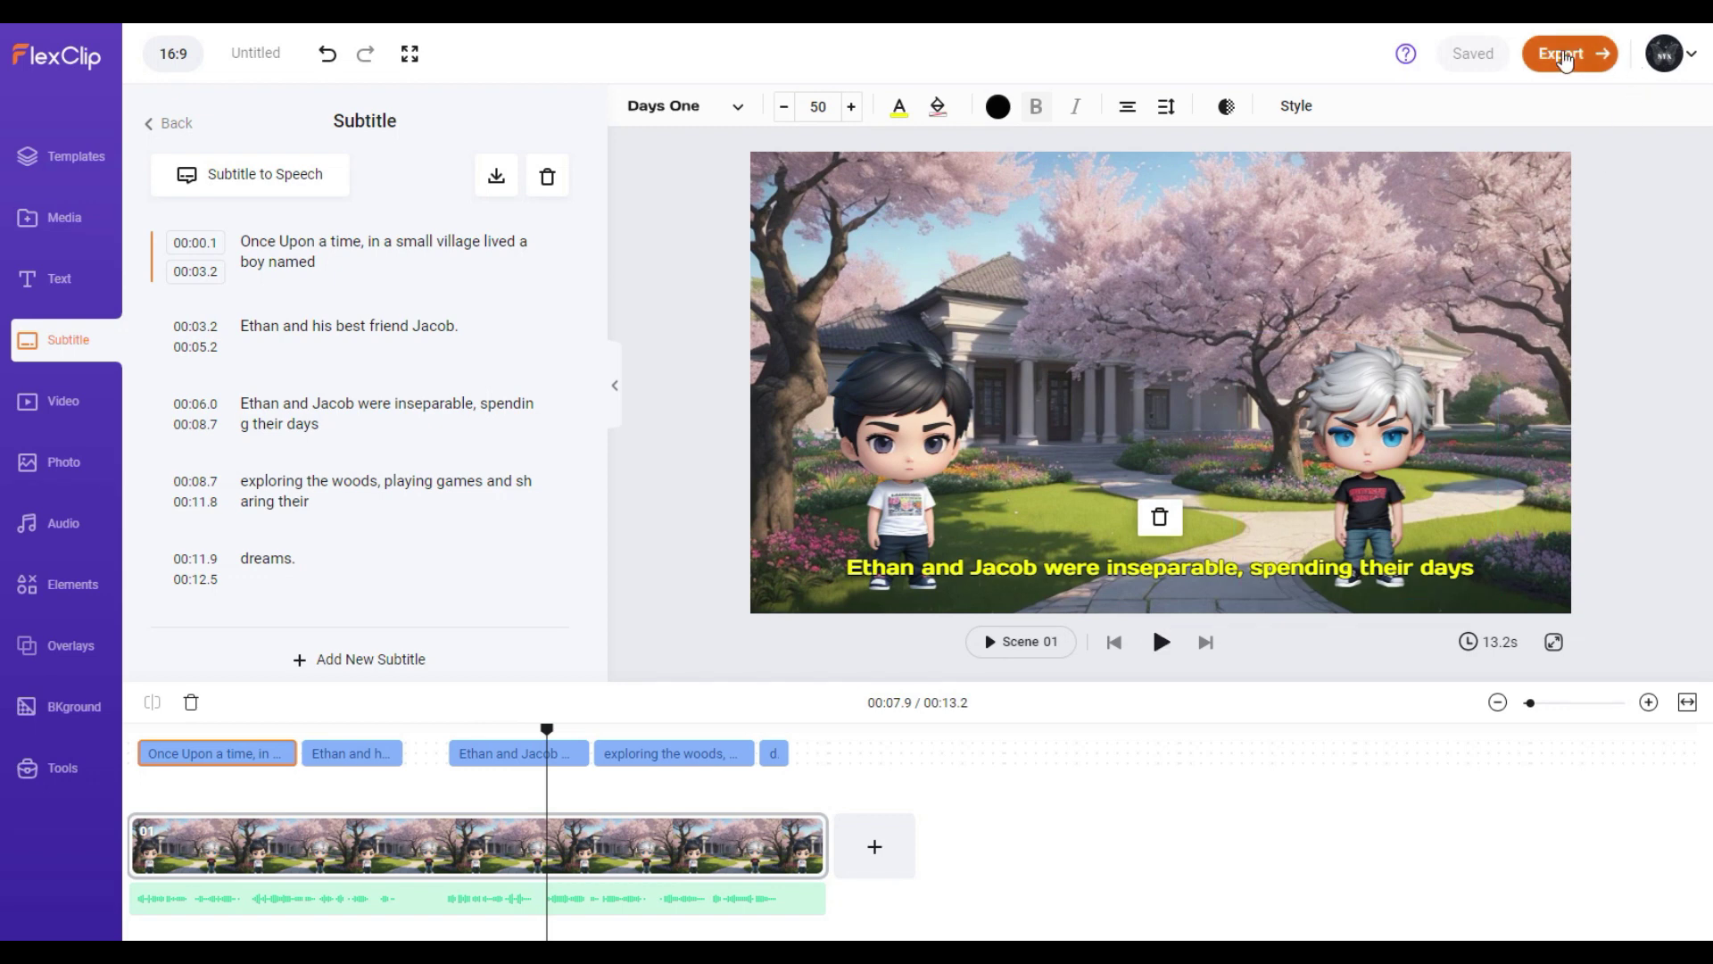
pyautogui.click(1563, 56)
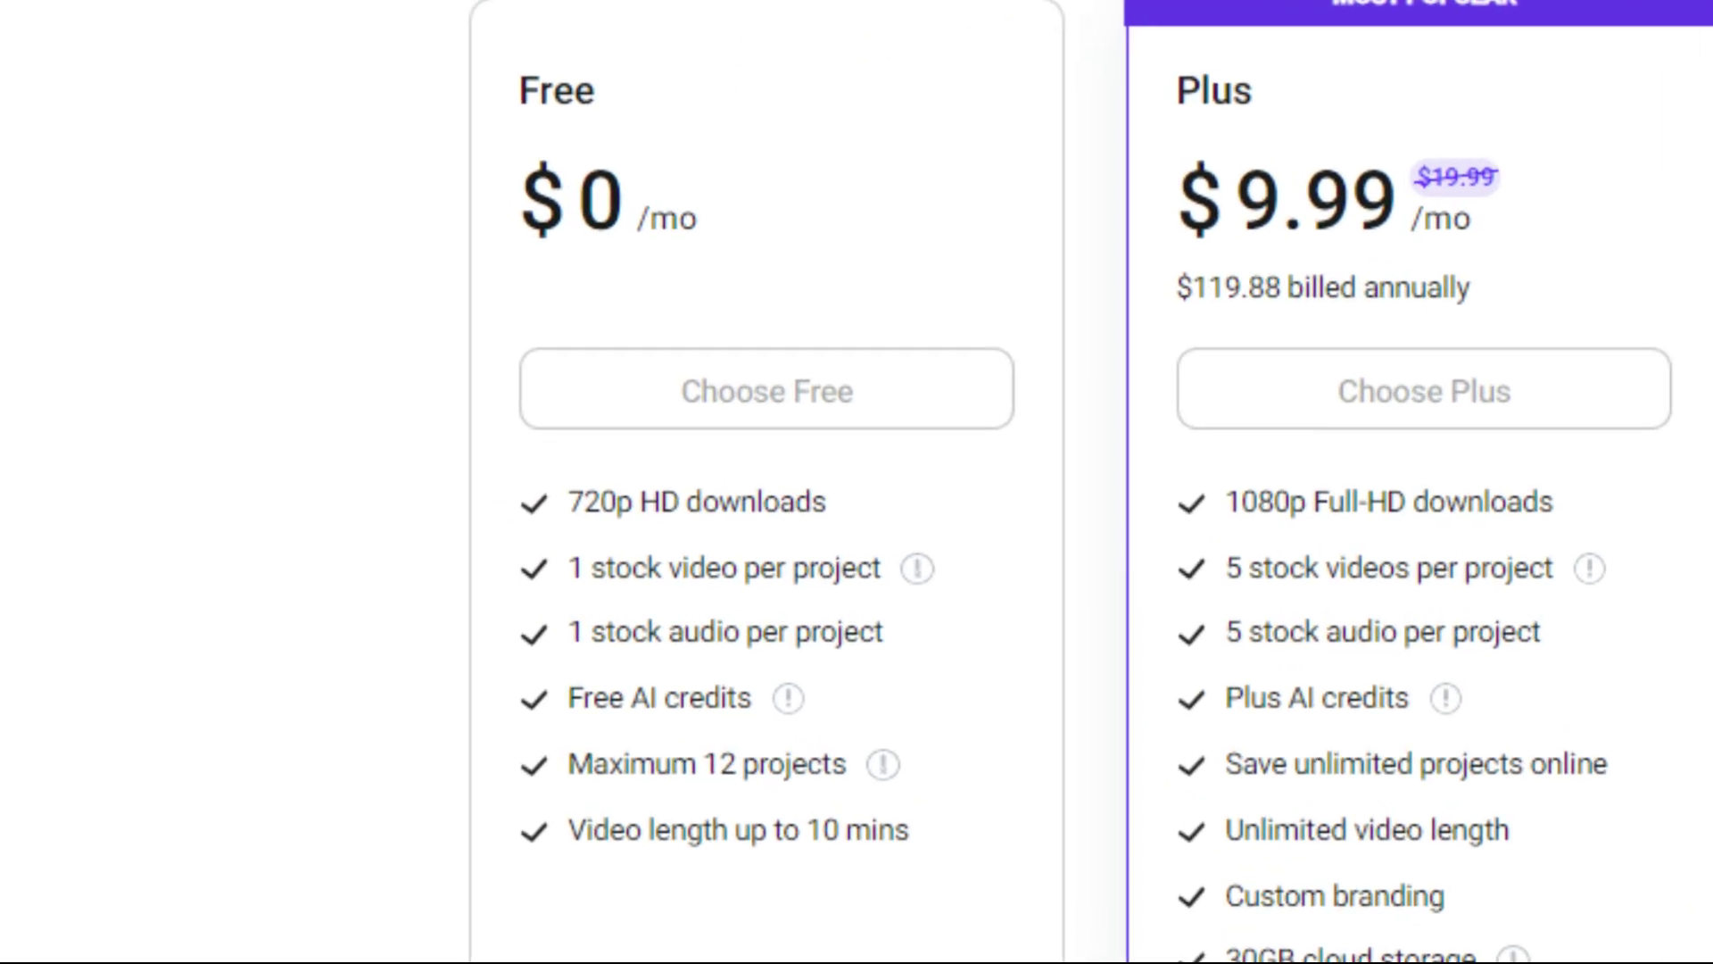